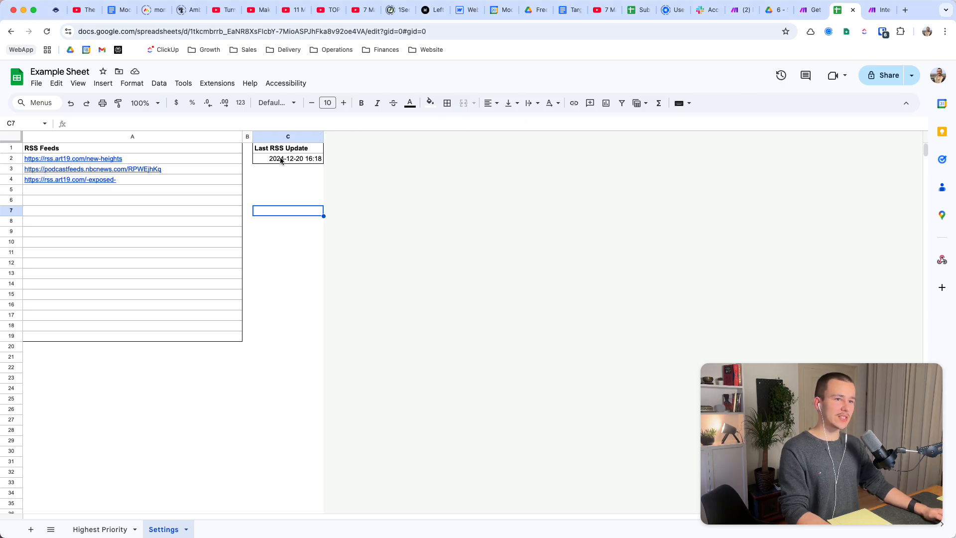
Examine the last RSS update timestamp and the list of RSS feed addresses on the Settings sheet.
click(299, 162)
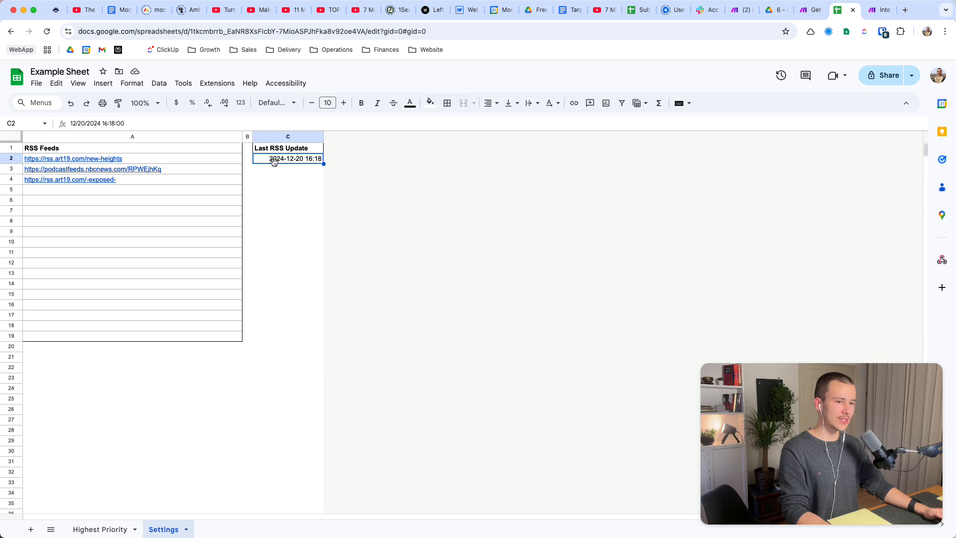
drag(180, 158, 147, 337)
click(154, 190)
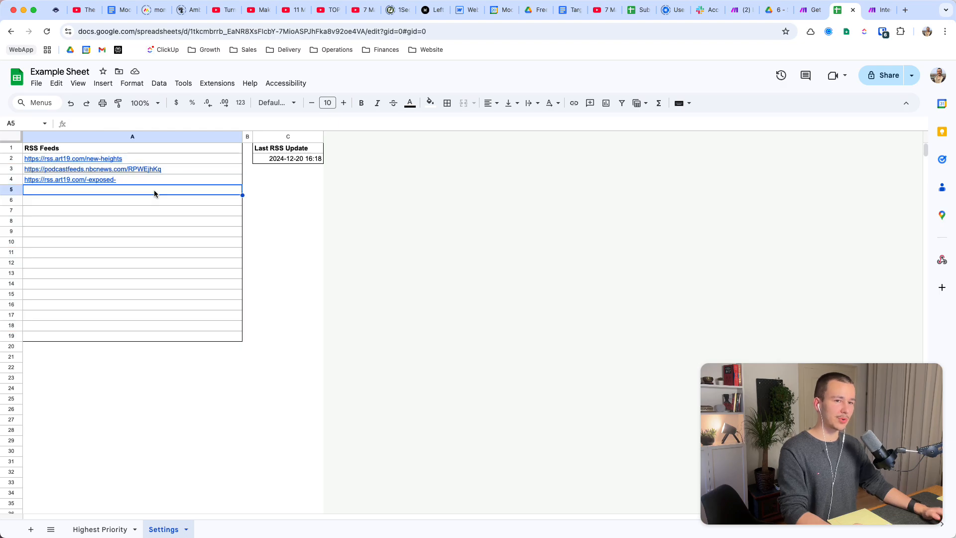
mouse_move(154, 190)
mouse_down()
mouse_move(154, 277)
mouse_move(153, 192)
mouse_up()
Remove the bold formatting from the episode data in A2:E10 on the Highest Priority sheet.
click(97, 529)
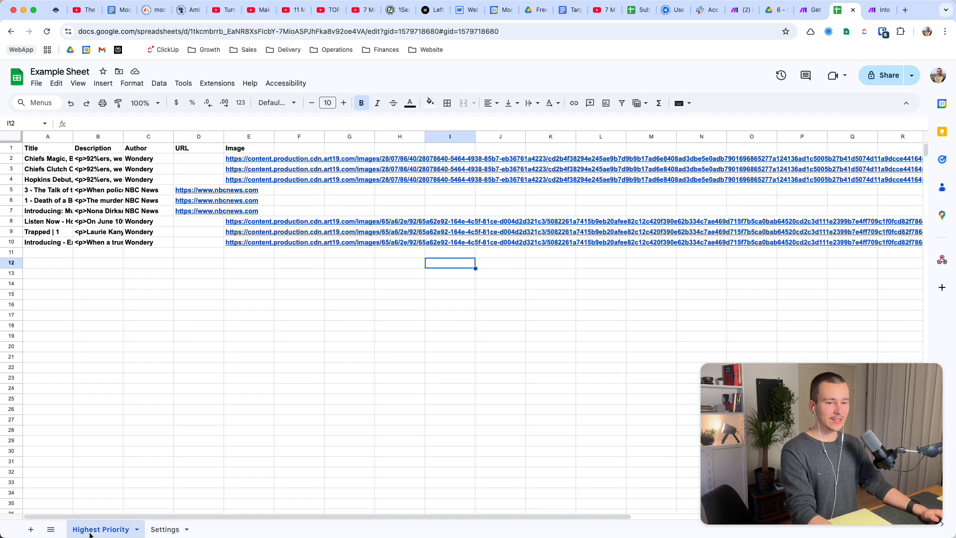
drag(50, 158, 258, 243)
click(203, 314)
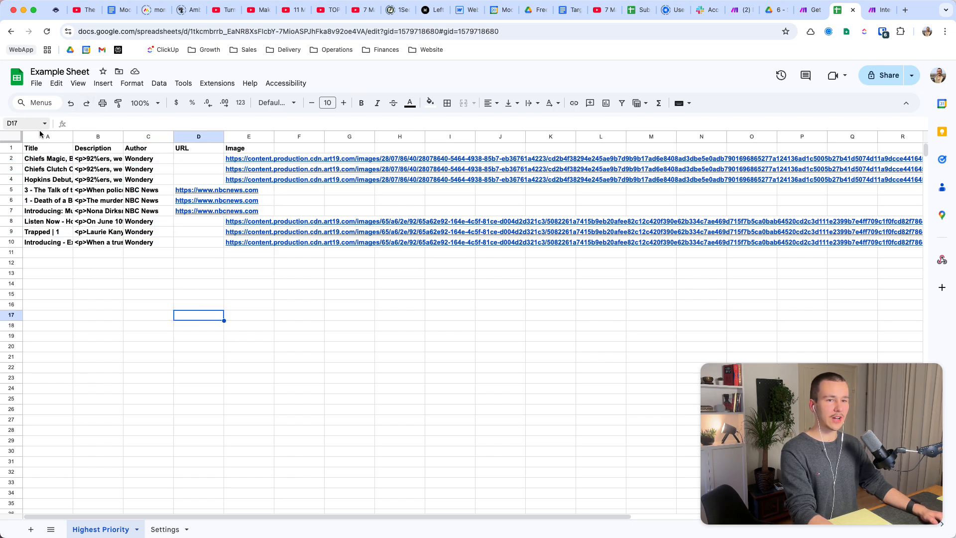
drag(42, 159, 270, 243)
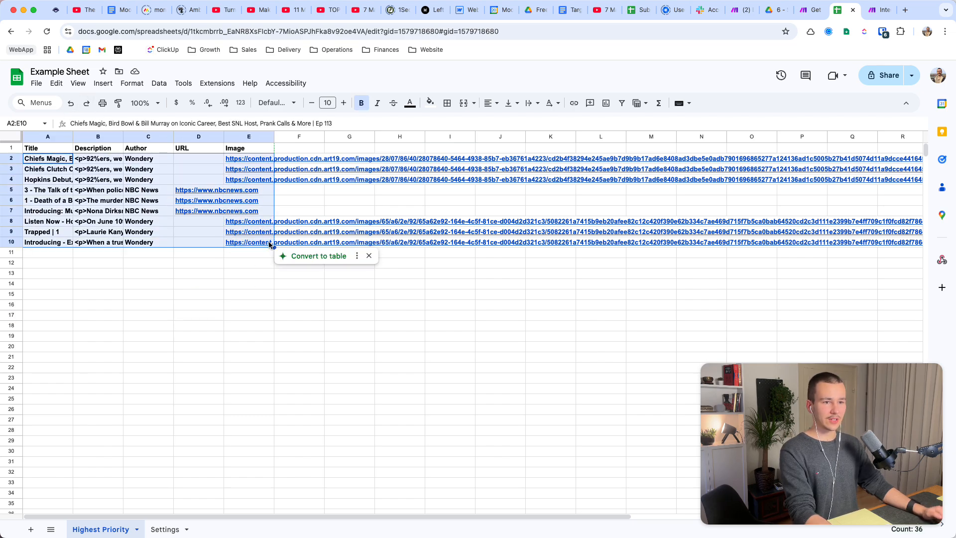
key(ctrl+b)
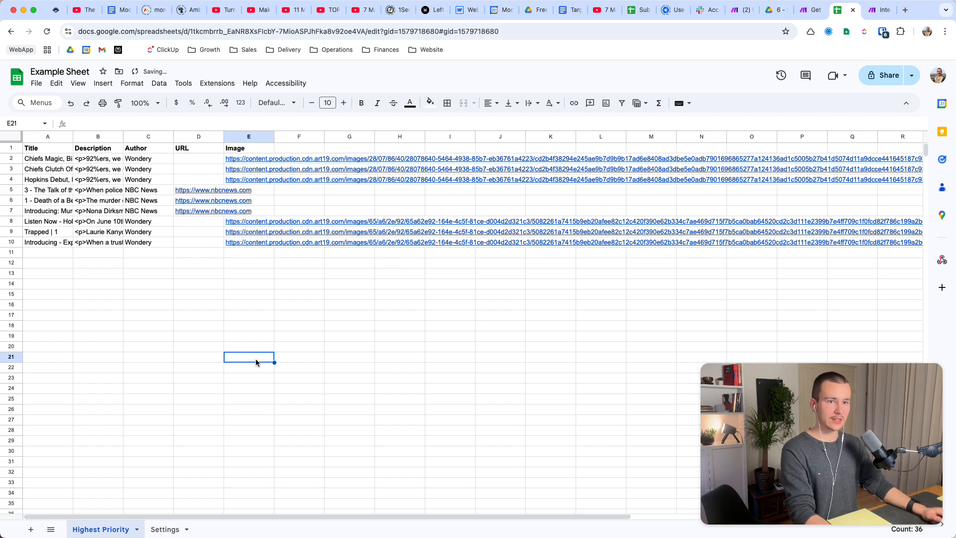
click(254, 359)
Review the episode rows in A2:E10 of the Highest Priority sheet.
drag(42, 159, 238, 244)
click(258, 288)
drag(43, 159, 246, 249)
click(234, 295)
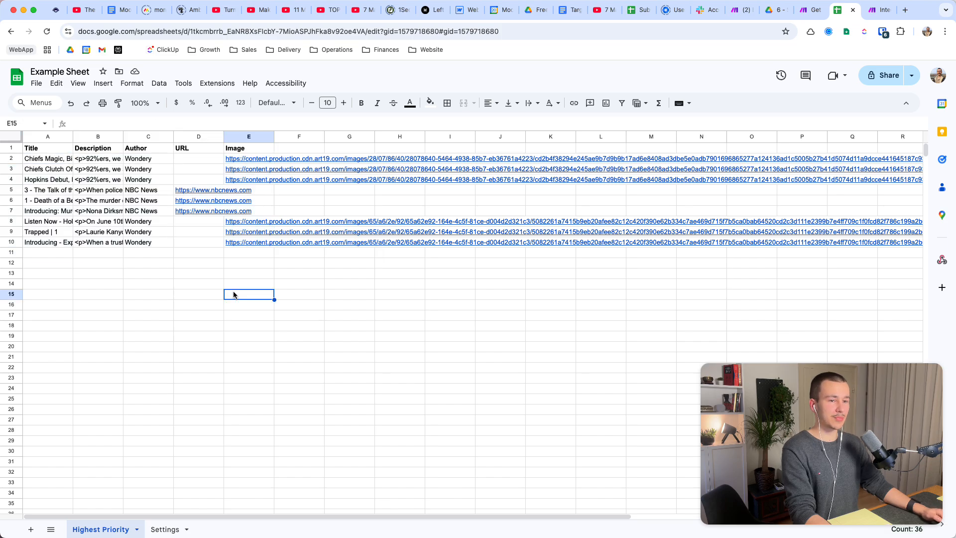
click(52, 160)
drag(52, 159, 237, 242)
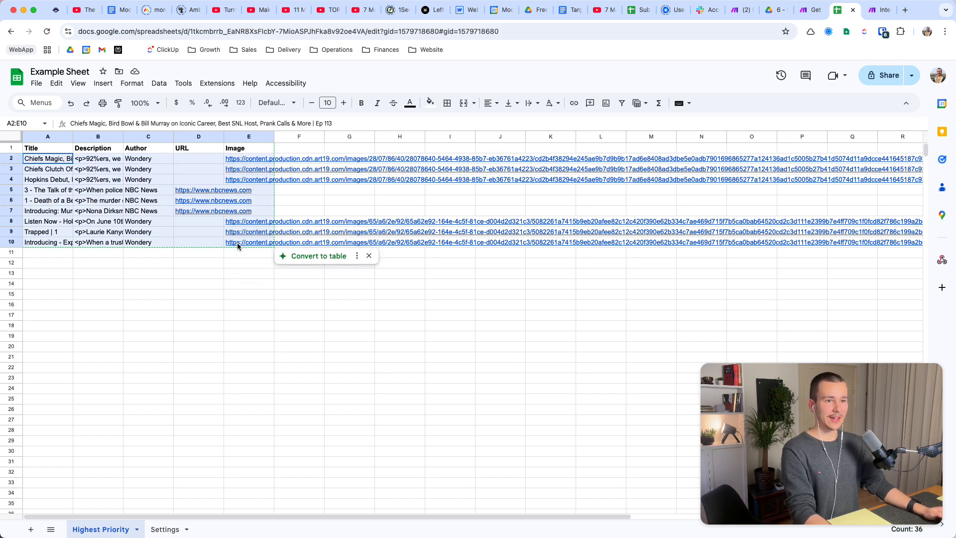
click(294, 306)
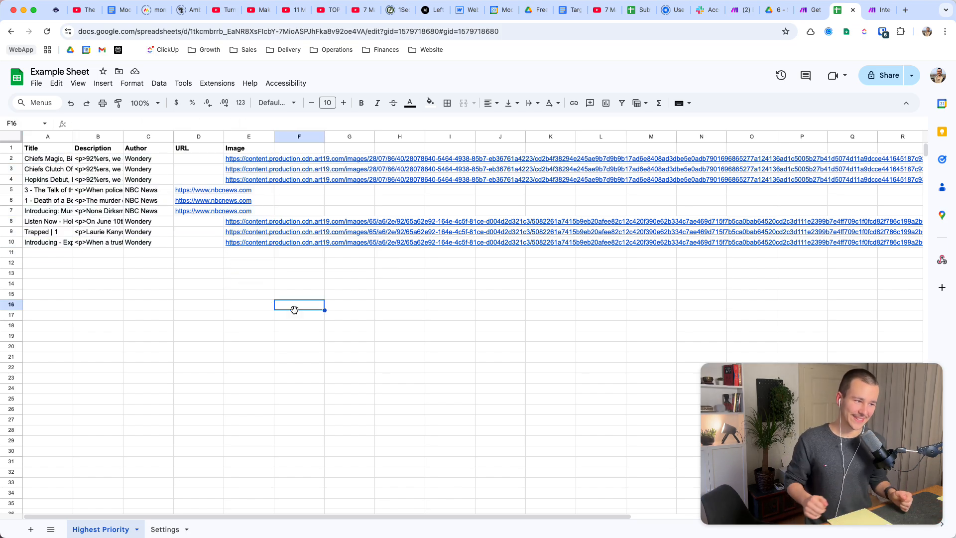
Switch to the Make scenario and look over its chain of Google Sheets, RSS and OpenAI modules.
click(812, 10)
click(878, 10)
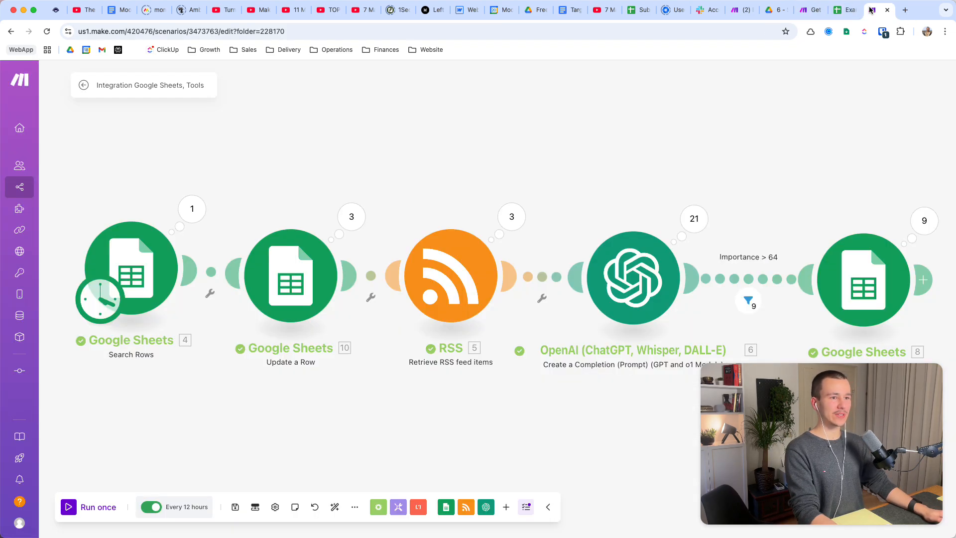
drag(688, 163, 732, 174)
scroll(630, 162, up, 1)
scroll(394, 191, up, 3)
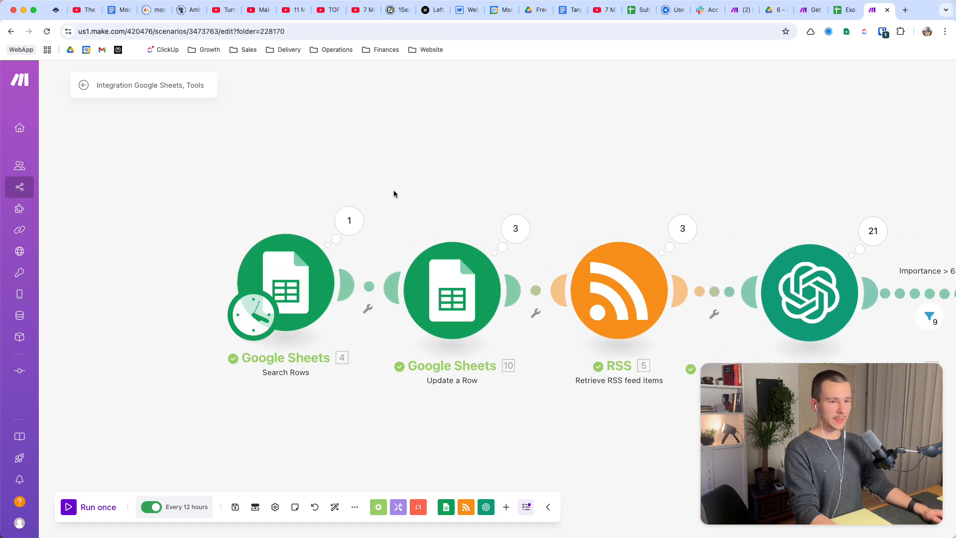
drag(363, 165, 458, 166)
Return to the example Google Sheet and review the Title, Description, Author, URL and Image headers on the Highest Priority sheet.
click(845, 10)
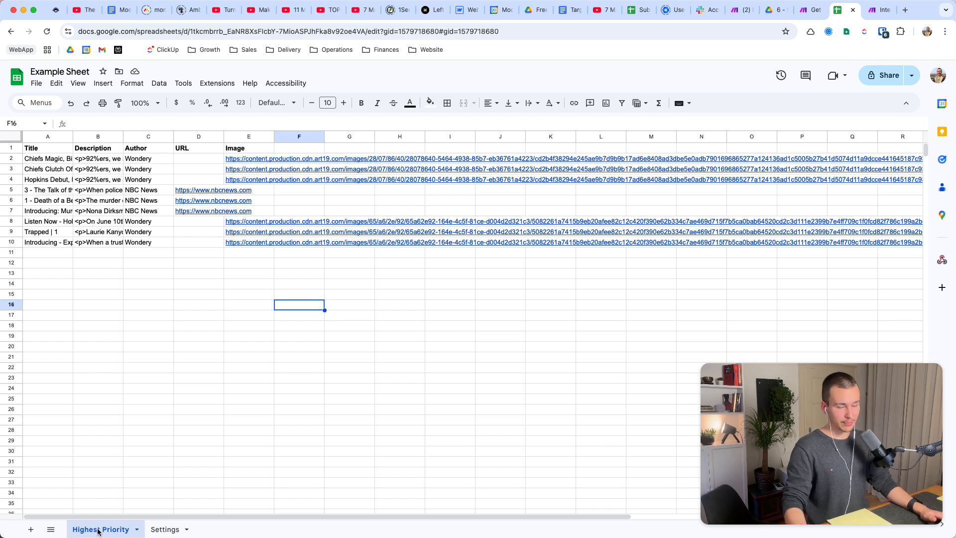
click(167, 530)
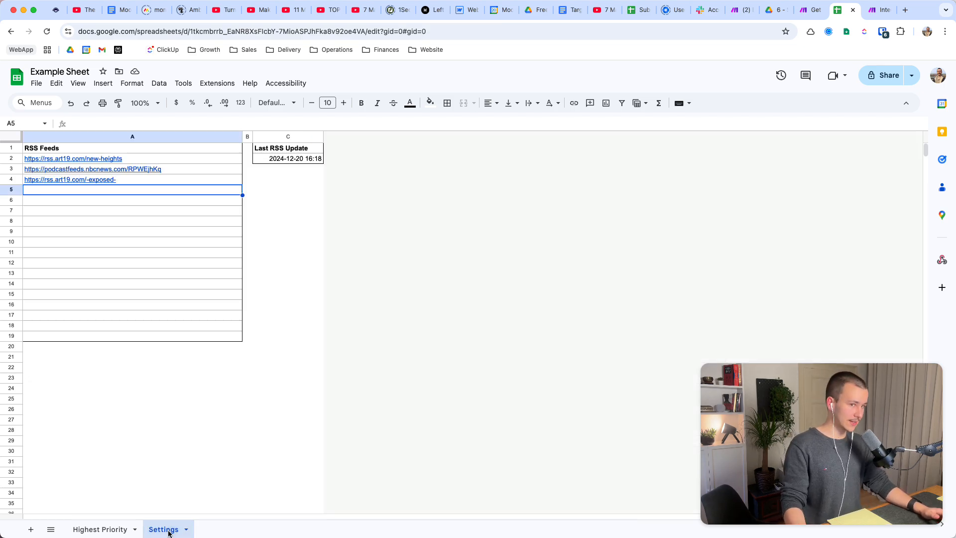
click(100, 530)
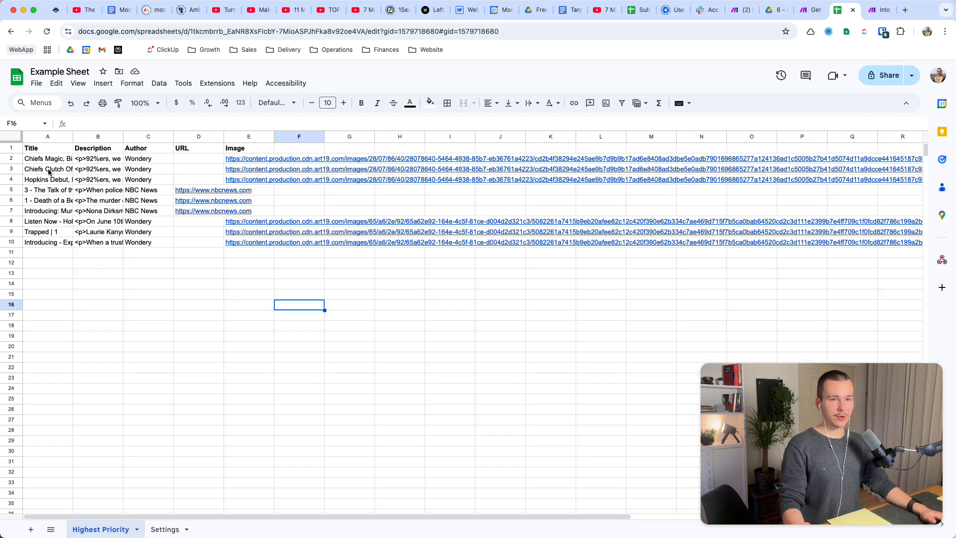
click(44, 148)
key(shift+Right)
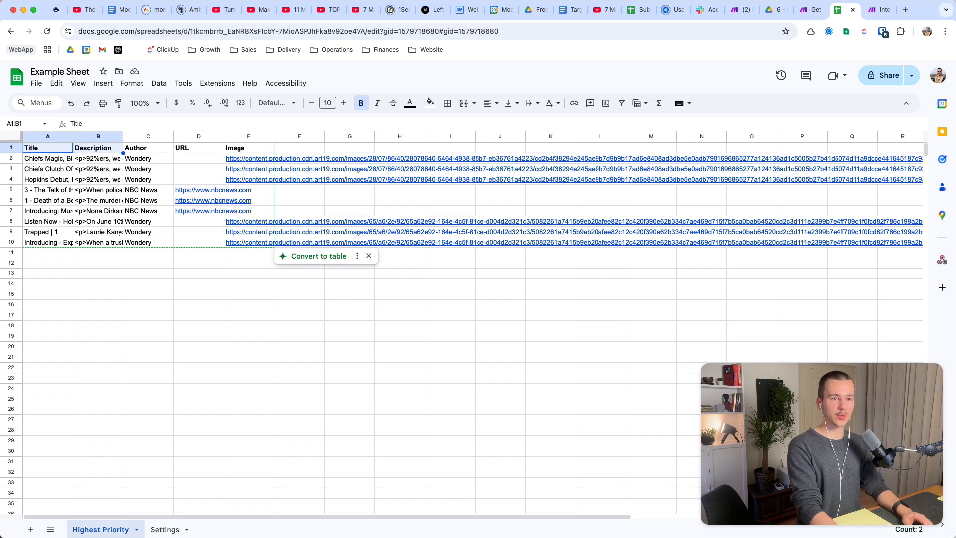
key(shift+Right)
key(shift+Right)
key(shift+Right)
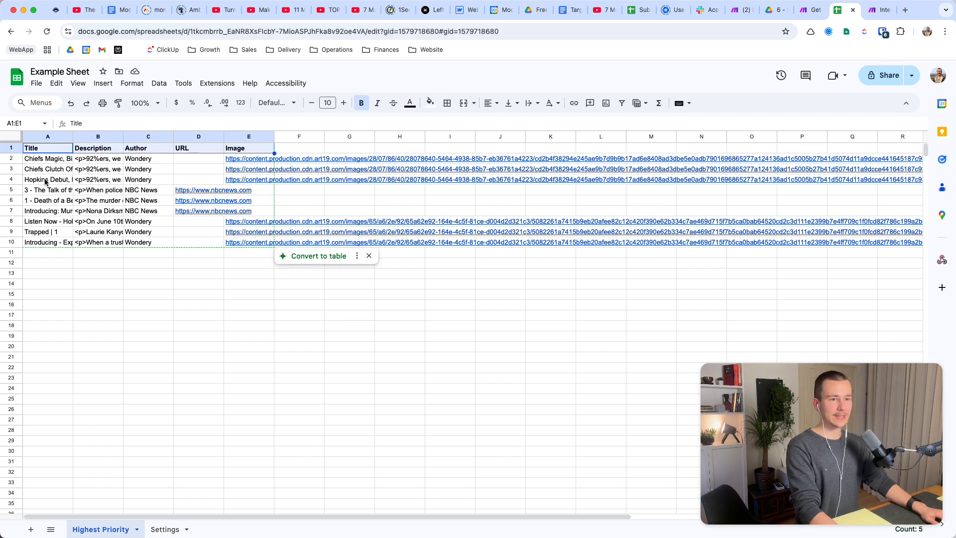
click(131, 284)
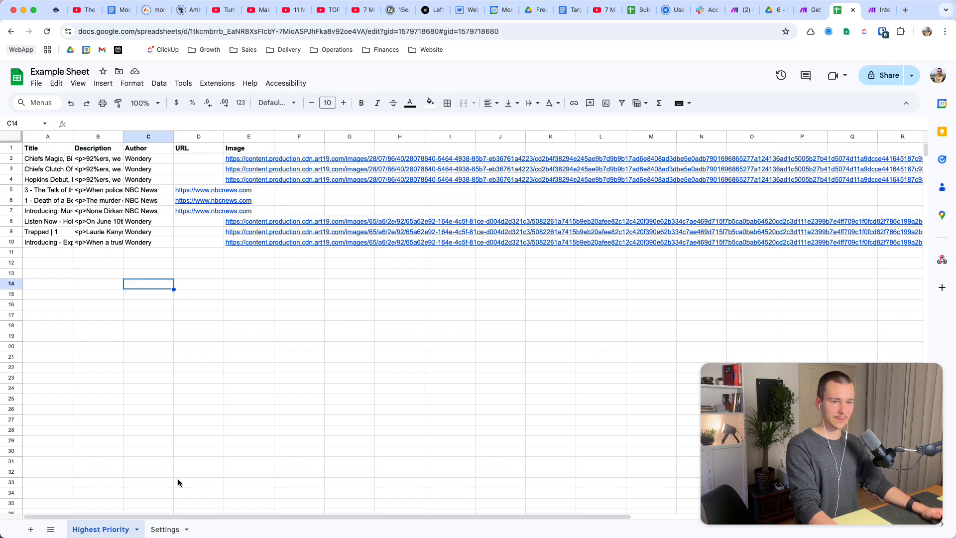
Review the Settings sheet's layout, checking the RSS Feeds column, the spacer column and the Last RSS Update cells.
click(163, 529)
click(87, 147)
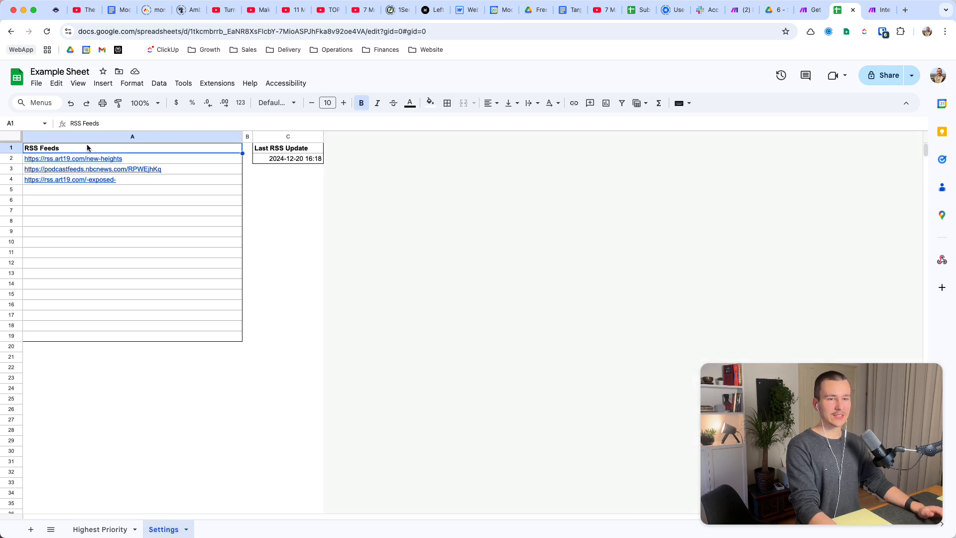
key(Right)
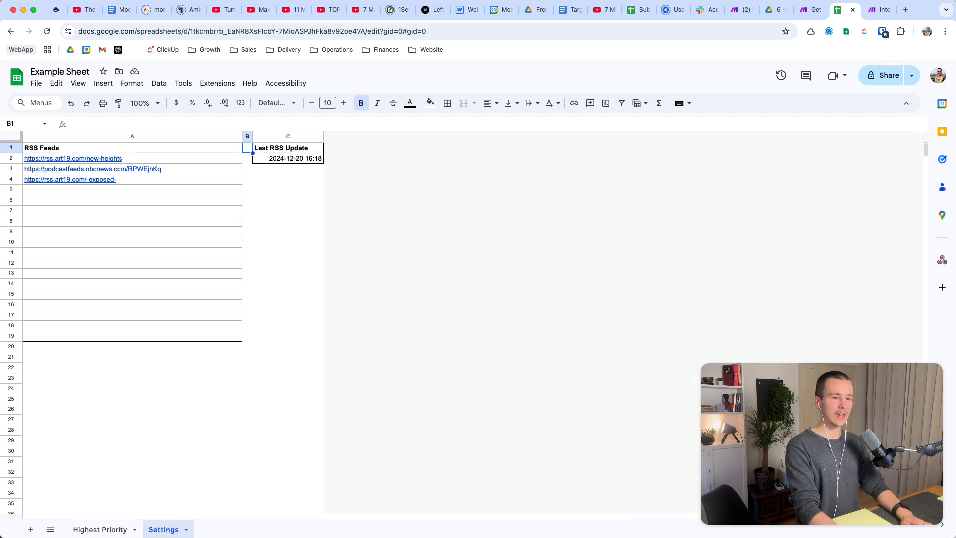
click(247, 136)
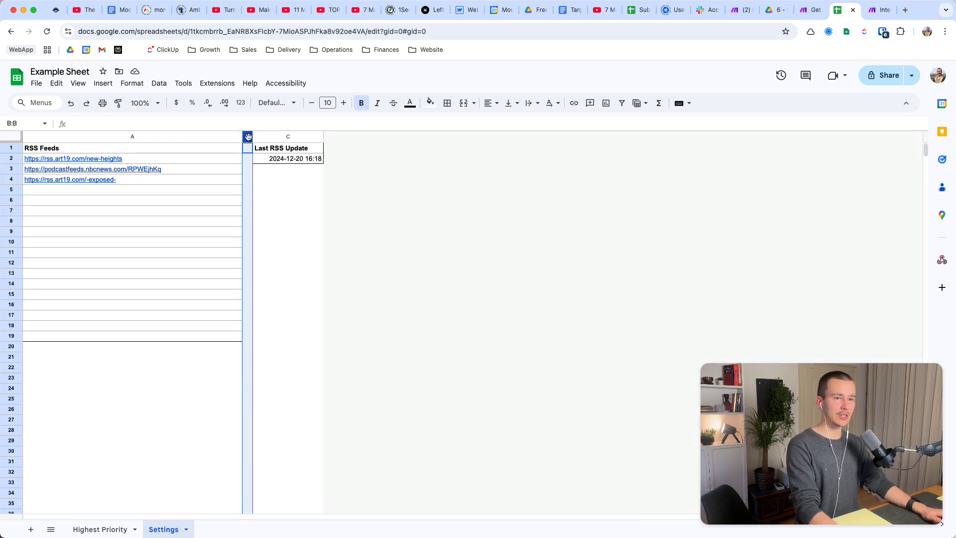
click(292, 170)
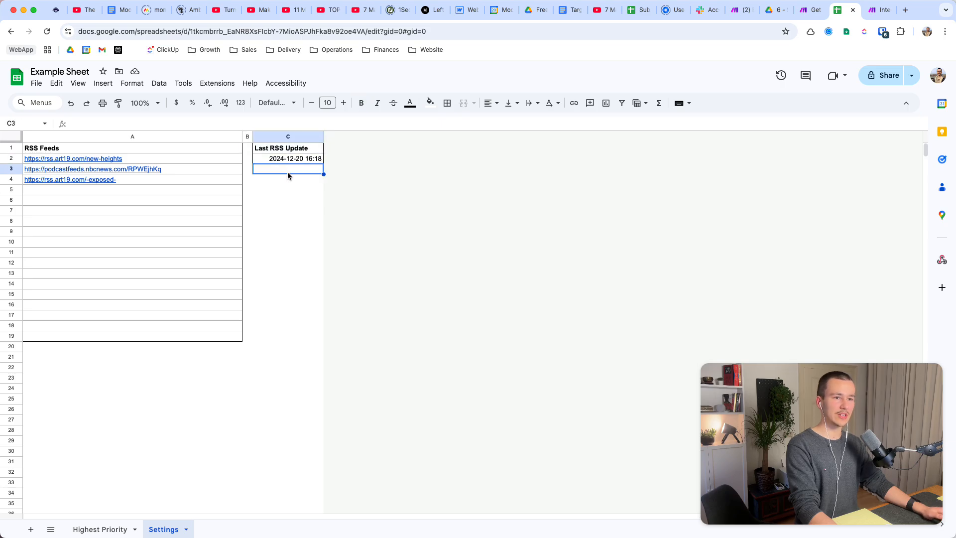
click(279, 150)
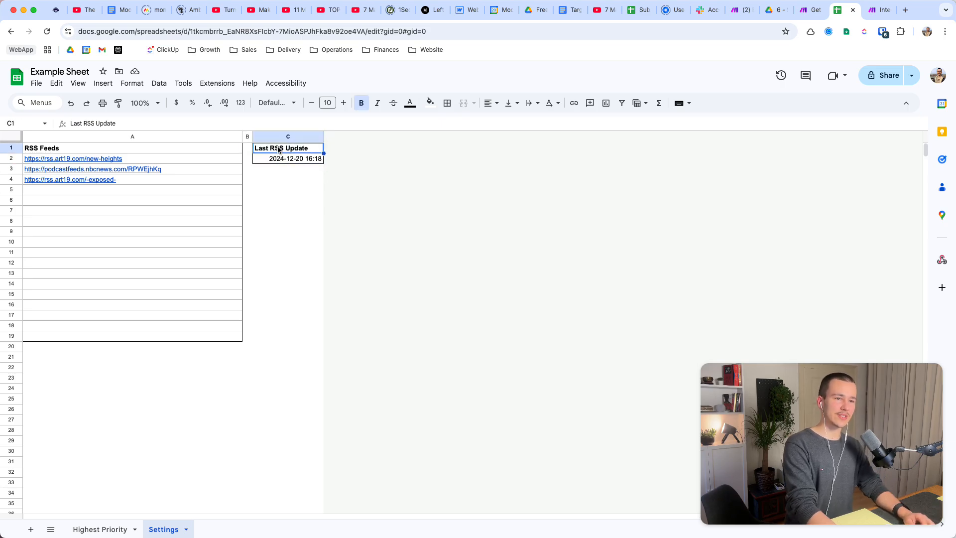
click(286, 161)
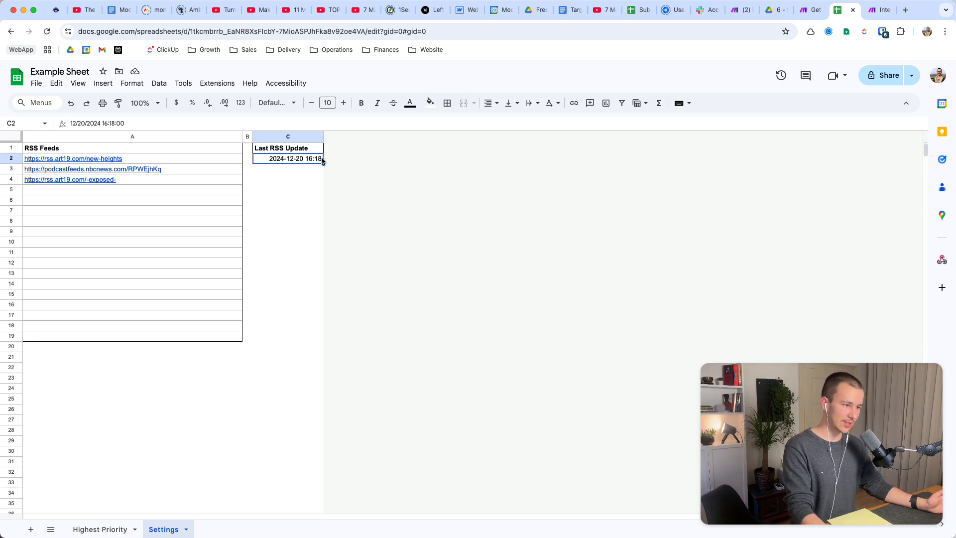
click(311, 220)
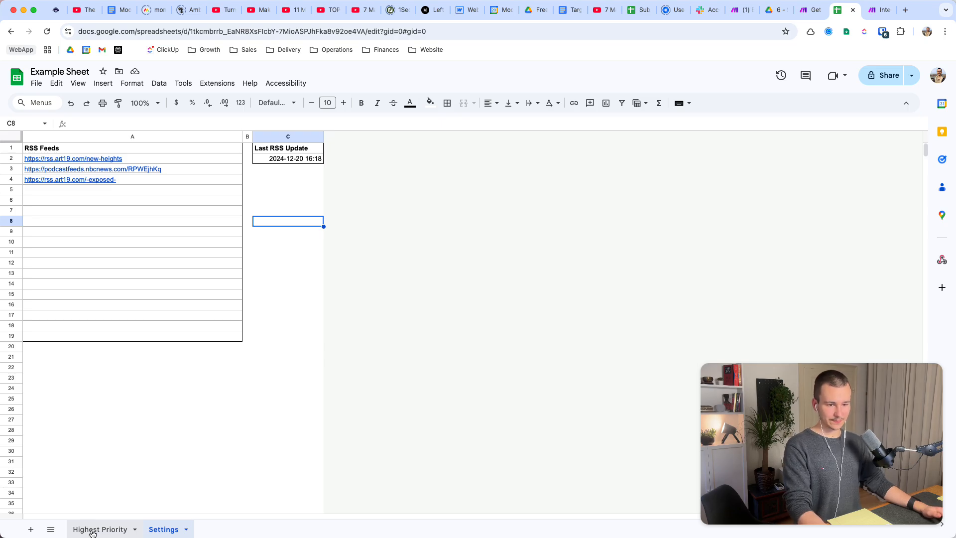
click(105, 528)
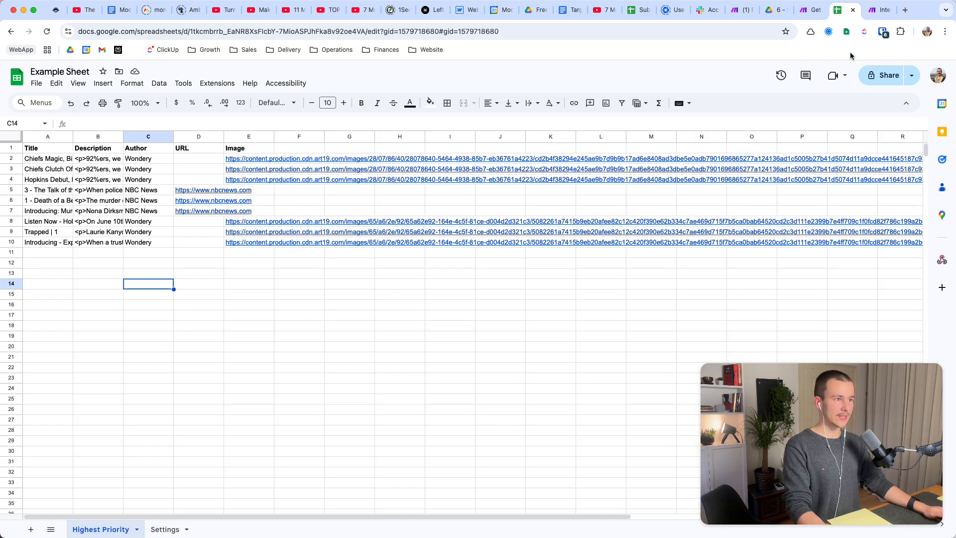
Switch to the Make scenario and set the start date in its schedule settings to 21.12.2024.
click(879, 10)
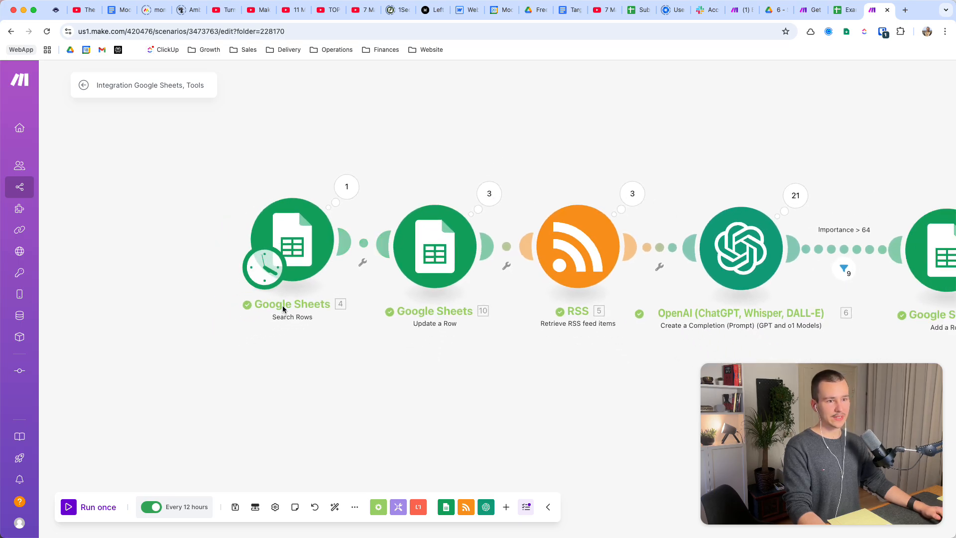
click(261, 272)
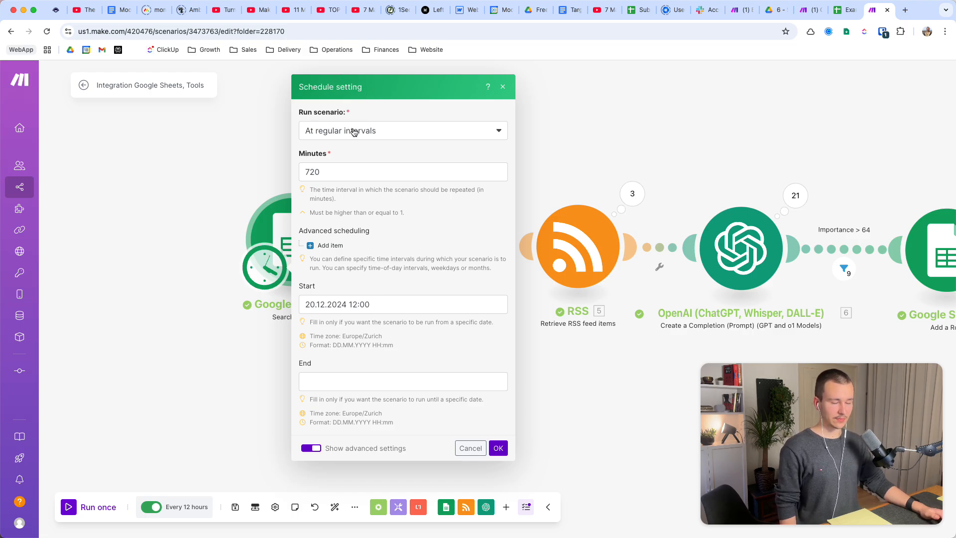
click(305, 173)
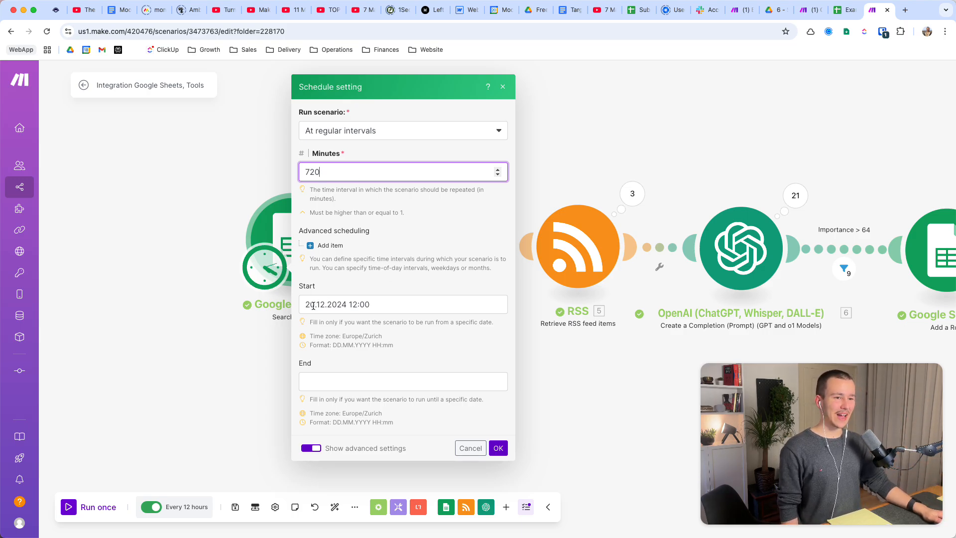
drag(308, 305, 375, 305)
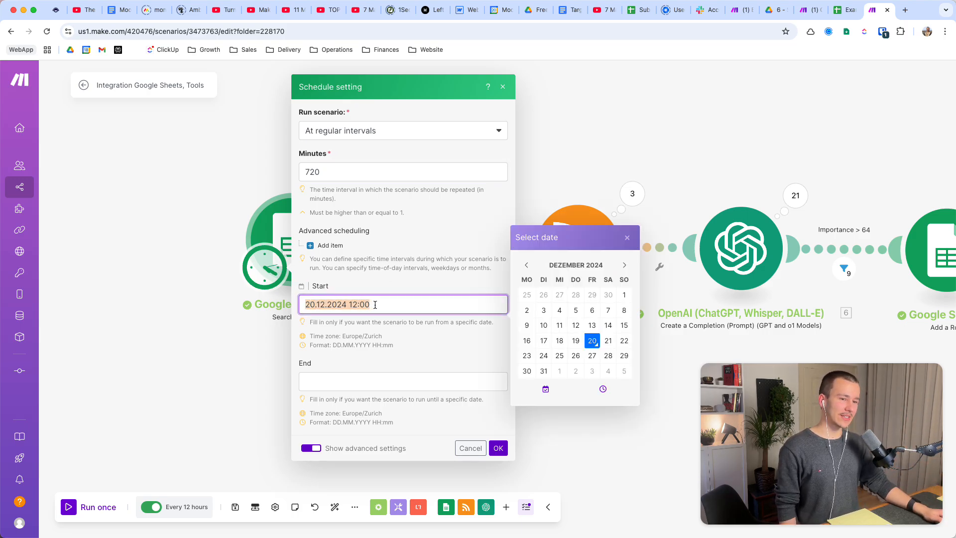
click(393, 328)
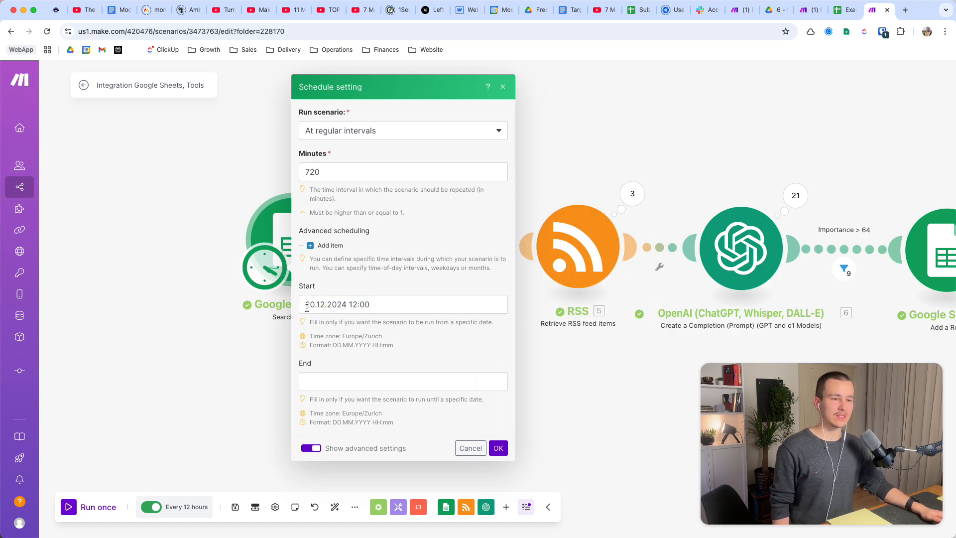
drag(307, 308, 382, 308)
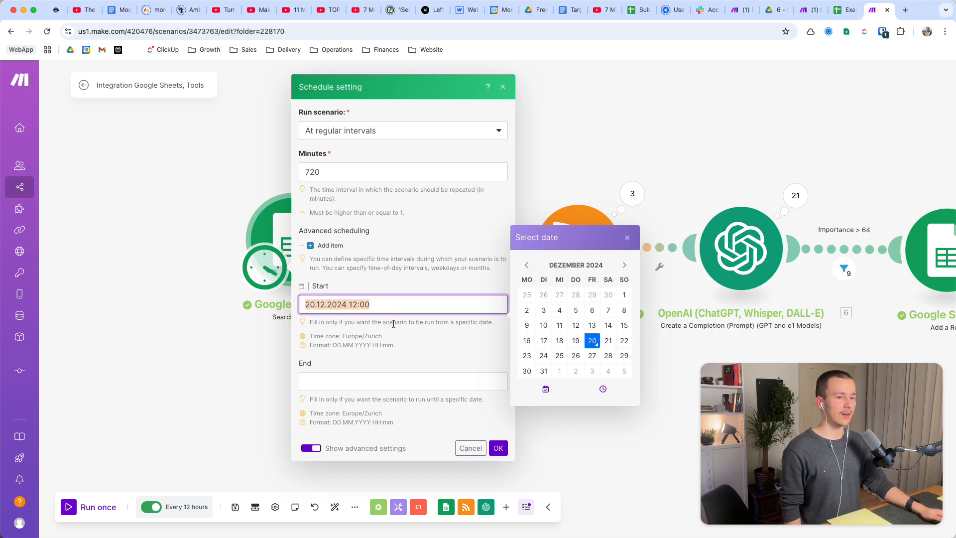
click(608, 341)
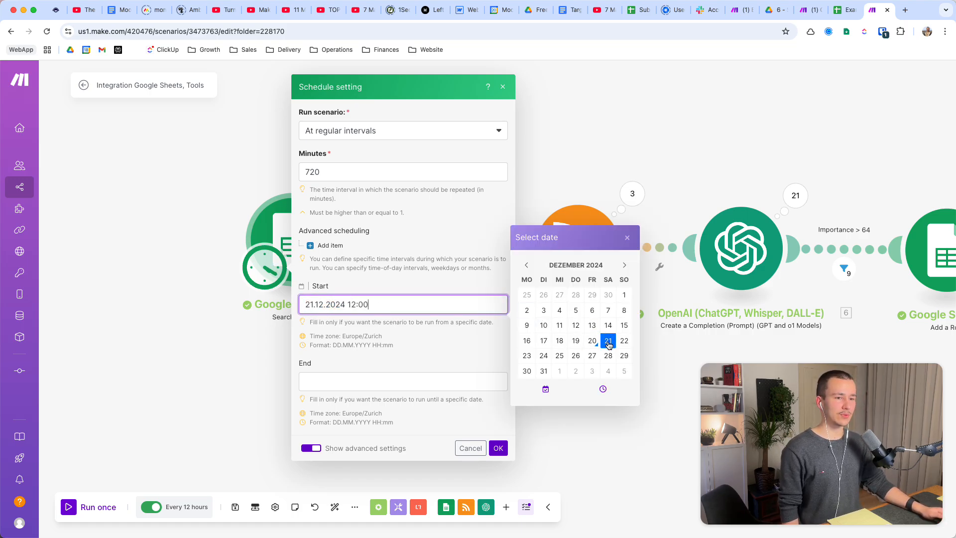
click(402, 333)
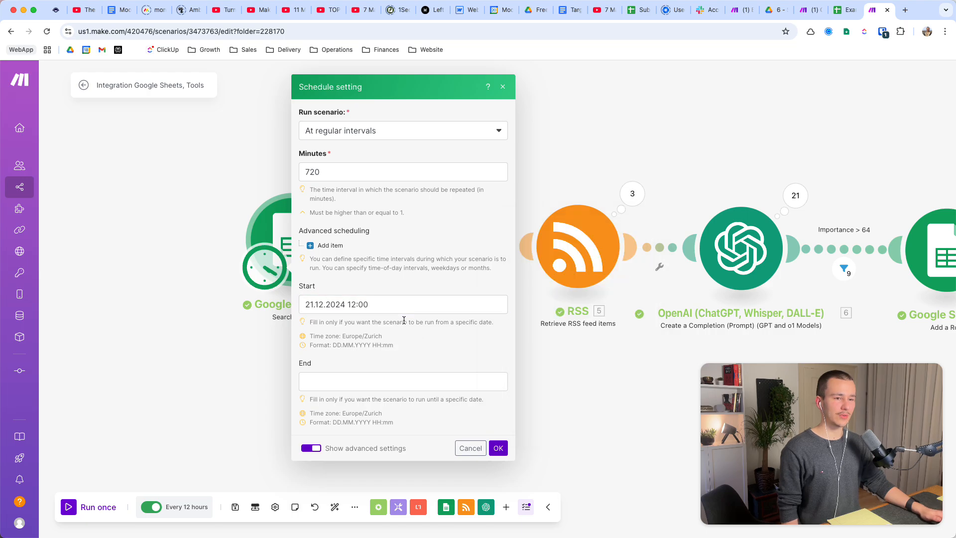
Review the start time and the available Run scenario frequencies, and confirm the schedule settings.
click(344, 306)
drag(344, 305, 379, 303)
click(403, 323)
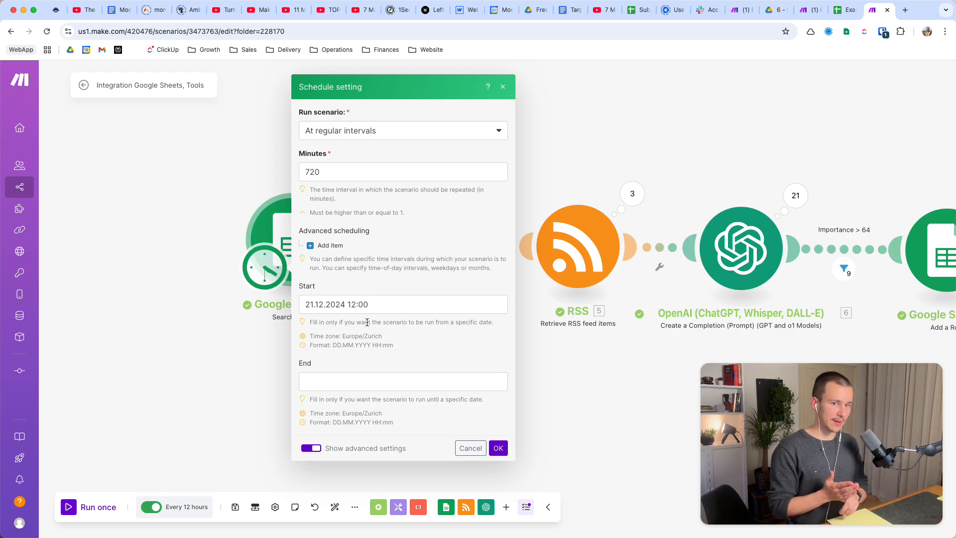
click(360, 129)
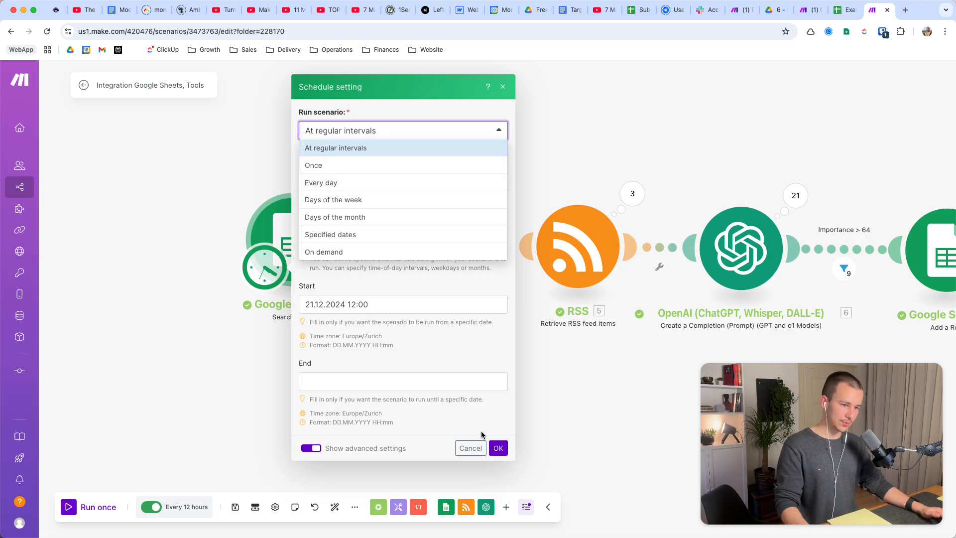
click(497, 449)
drag(544, 395, 491, 396)
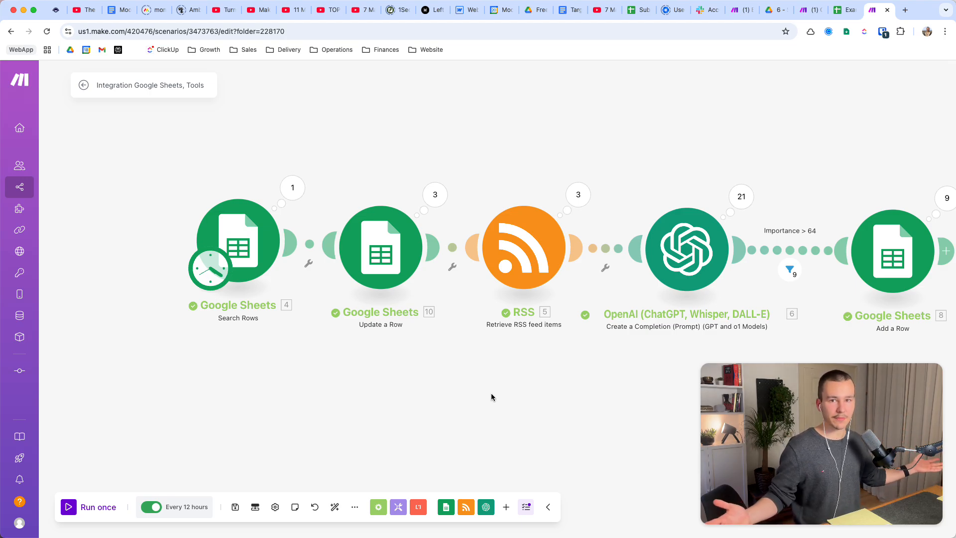
scroll(485, 400, right, 3)
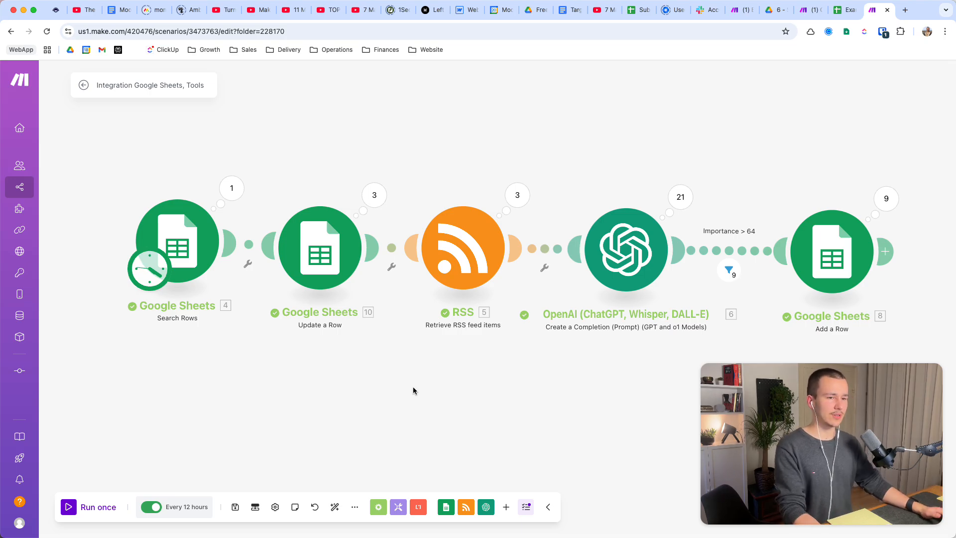
Reopen the scenario's schedule settings and set it to run every day.
click(204, 248)
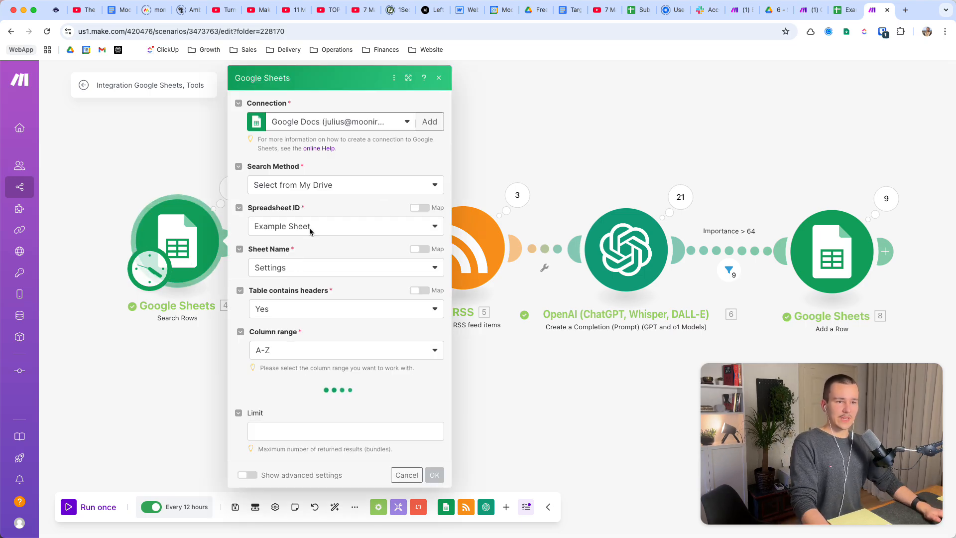
click(149, 268)
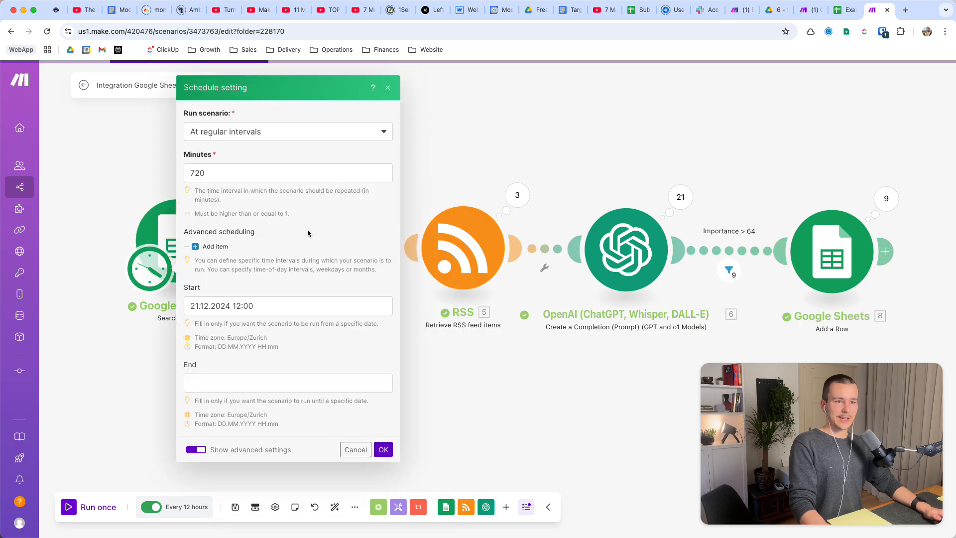
click(262, 134)
click(256, 184)
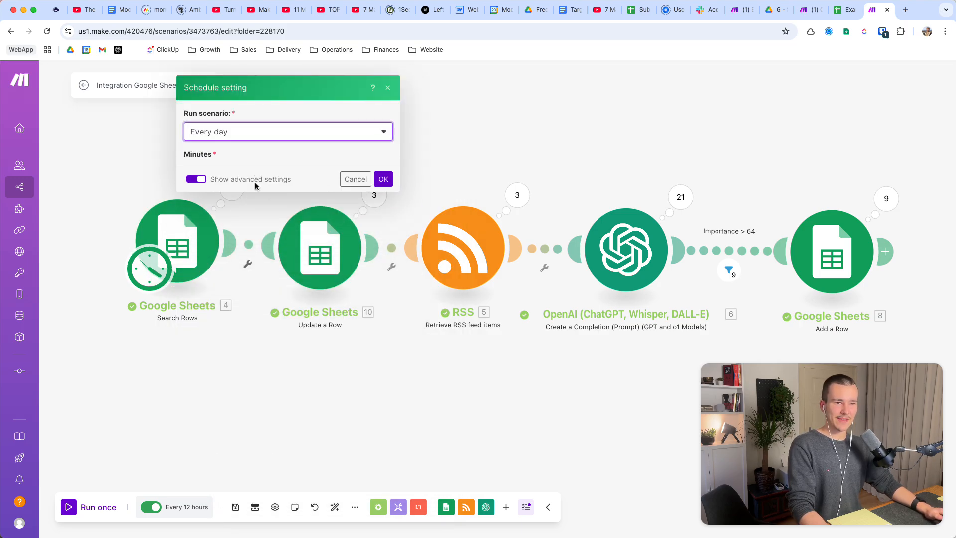
Set the daily run time to 12:00 in the schedule settings.
click(213, 209)
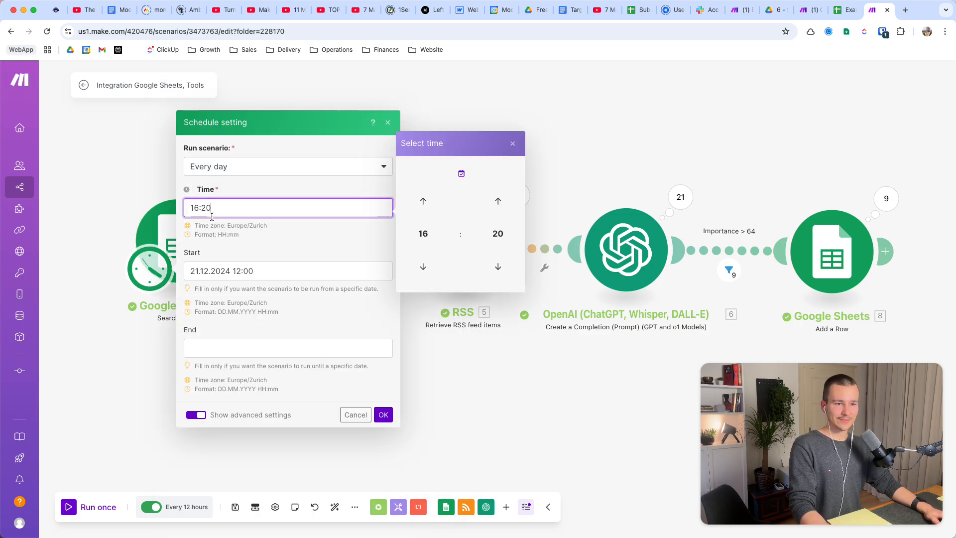
click(425, 267)
click(425, 266)
click(425, 267)
click(425, 266)
click(424, 267)
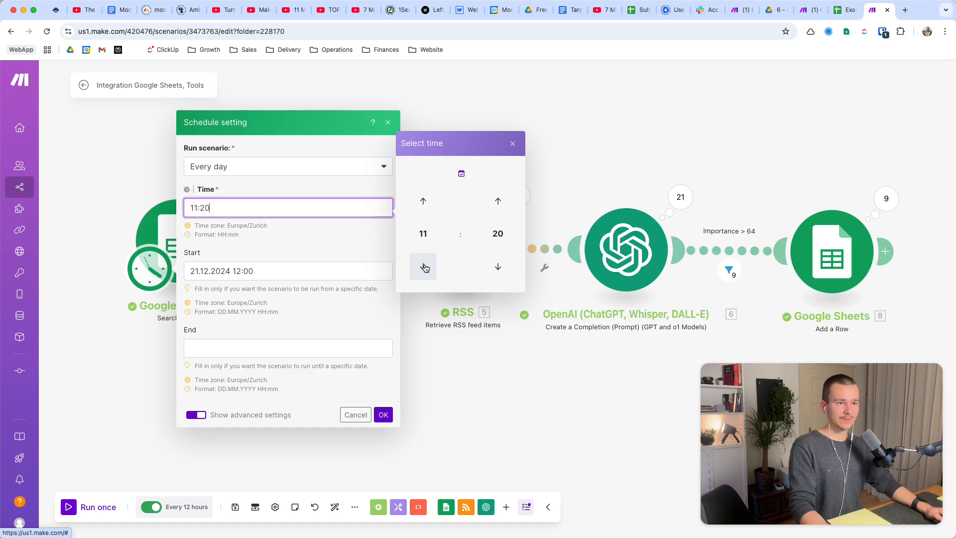
click(424, 266)
click(429, 202)
click(430, 203)
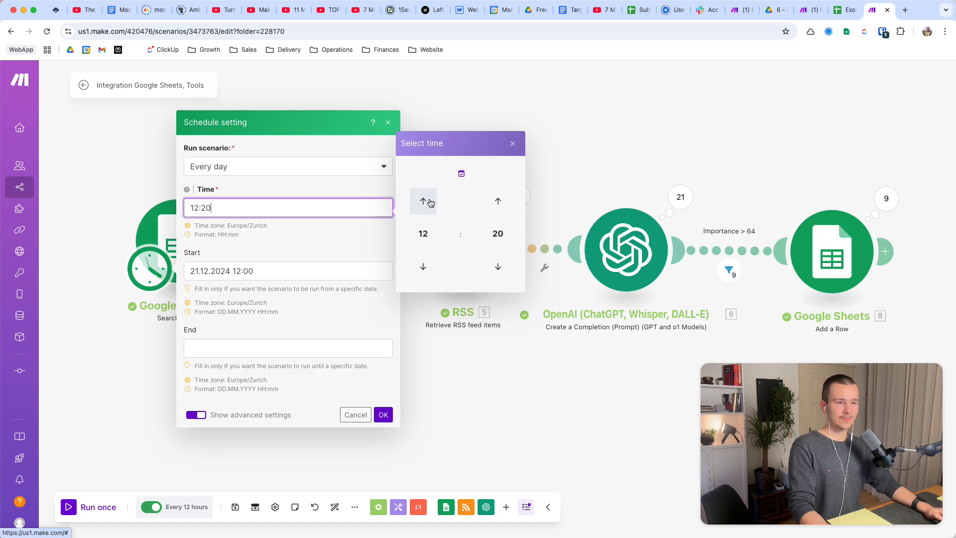
click(504, 268)
click(505, 269)
click(505, 269)
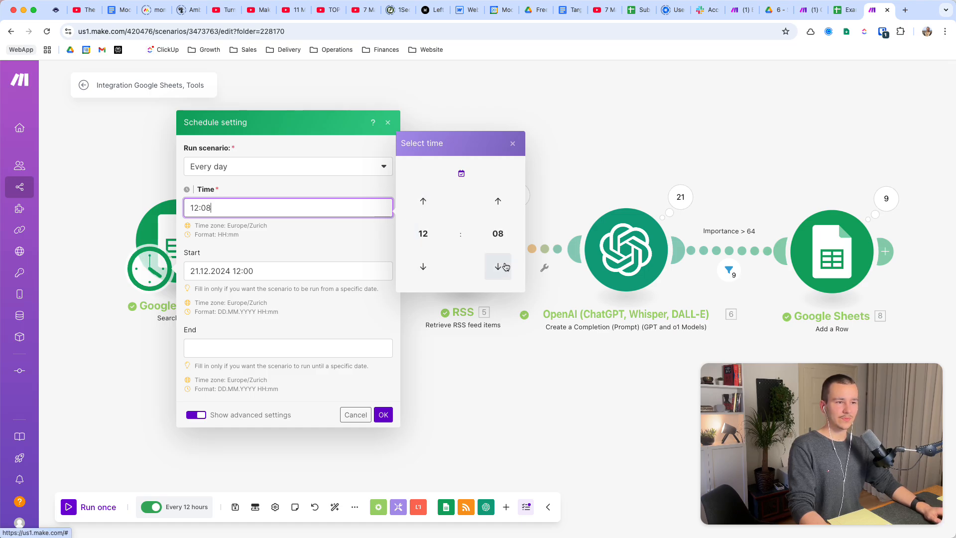
click(505, 268)
click(505, 268)
click(505, 267)
click(505, 267)
click(506, 268)
click(505, 268)
click(505, 267)
click(505, 267)
click(278, 257)
Clear the schedule's start date, hide the advanced settings and save the schedule.
click(239, 272)
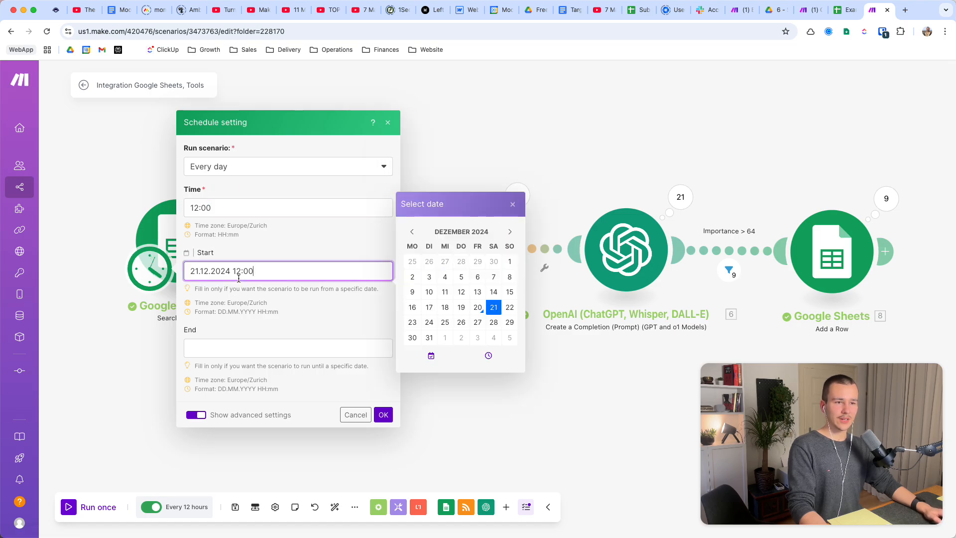
key(BackSpace)
key(BackSpace)
key(BackSpace)
key(BackSpace)
key(BackSpace)
key(BackSpace)
key(BackSpace)
key(BackSpace)
key(BackSpace)
key(BackSpace)
key(BackSpace)
key(BackSpace)
key(BackSpace)
key(BackSpace)
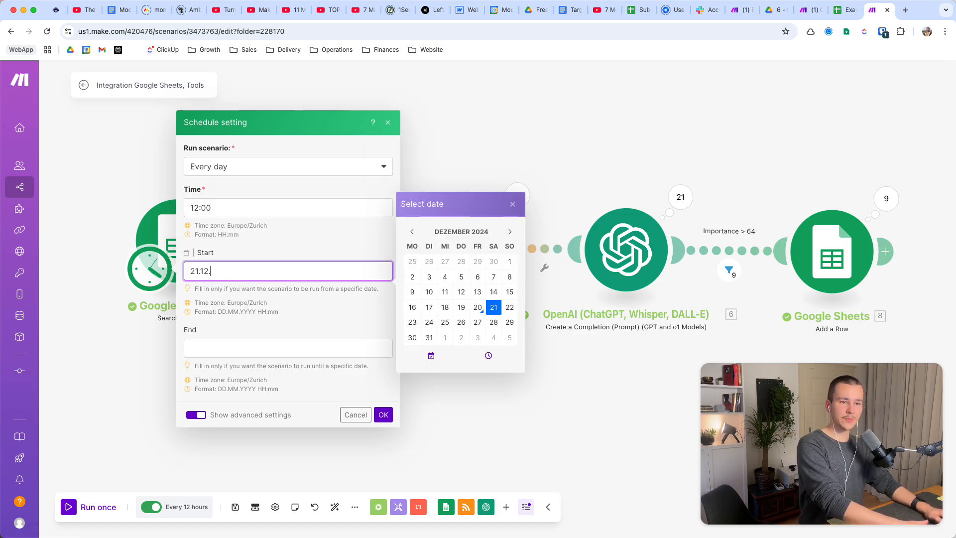
click(287, 247)
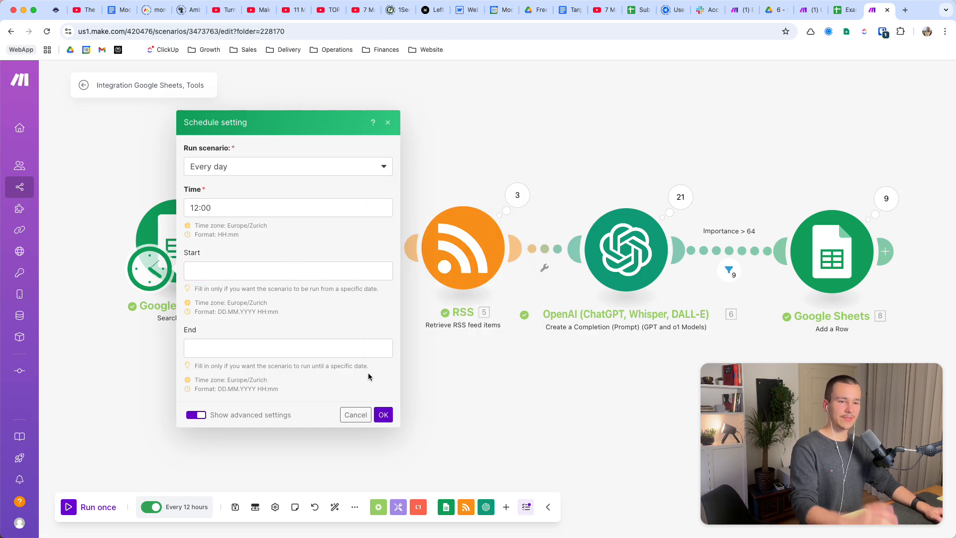
click(197, 415)
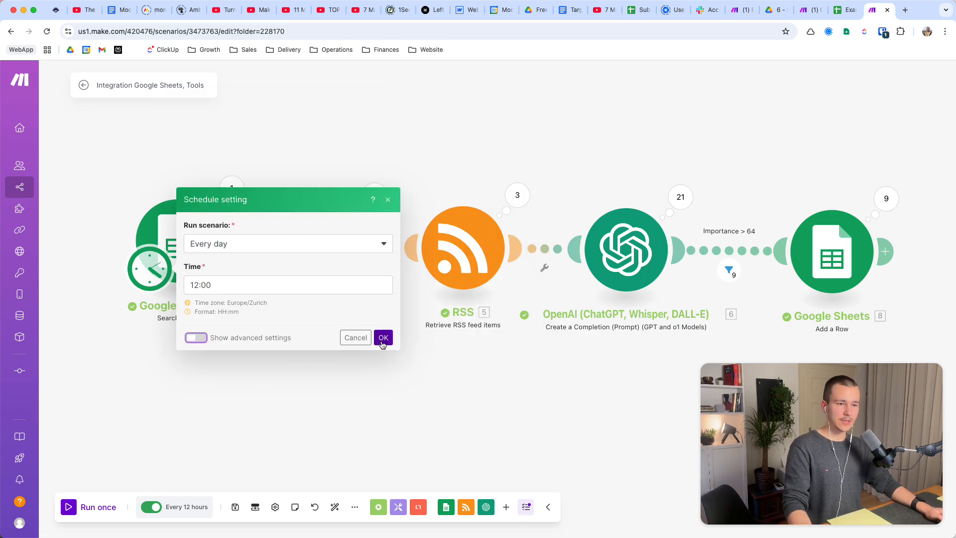
click(383, 338)
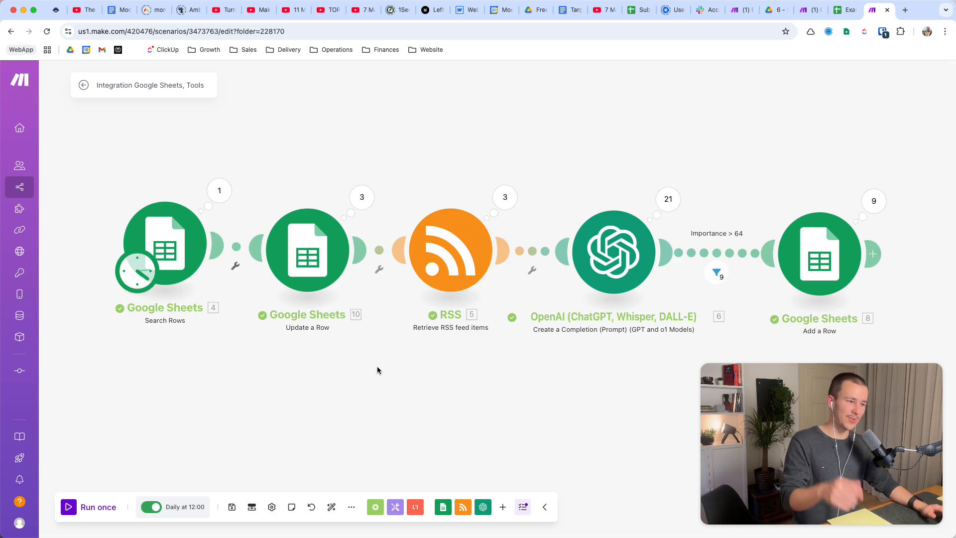
Open the Google Sheets Search Rows module and review its search method, spreadsheet, sheet name and header settings.
scroll(353, 377, right, 2)
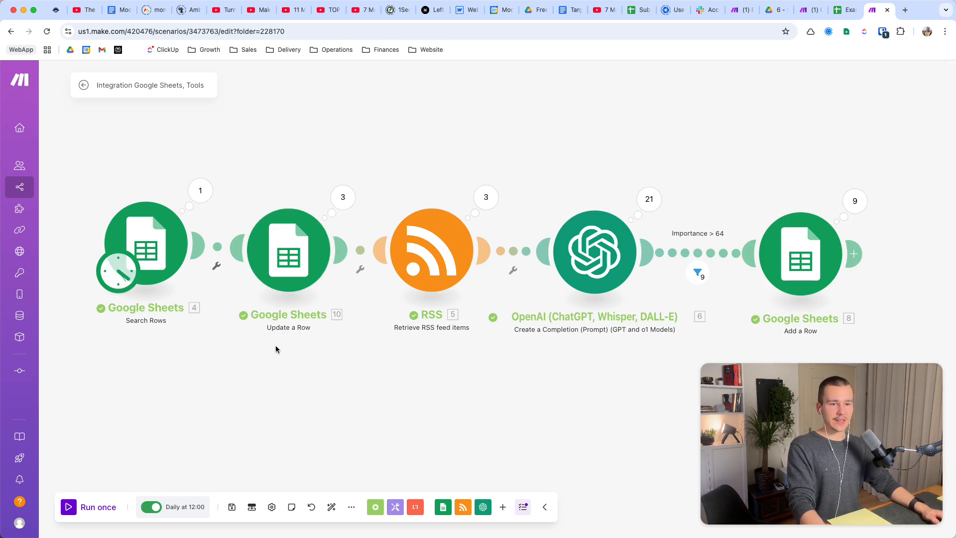
drag(276, 345, 298, 376)
click(166, 291)
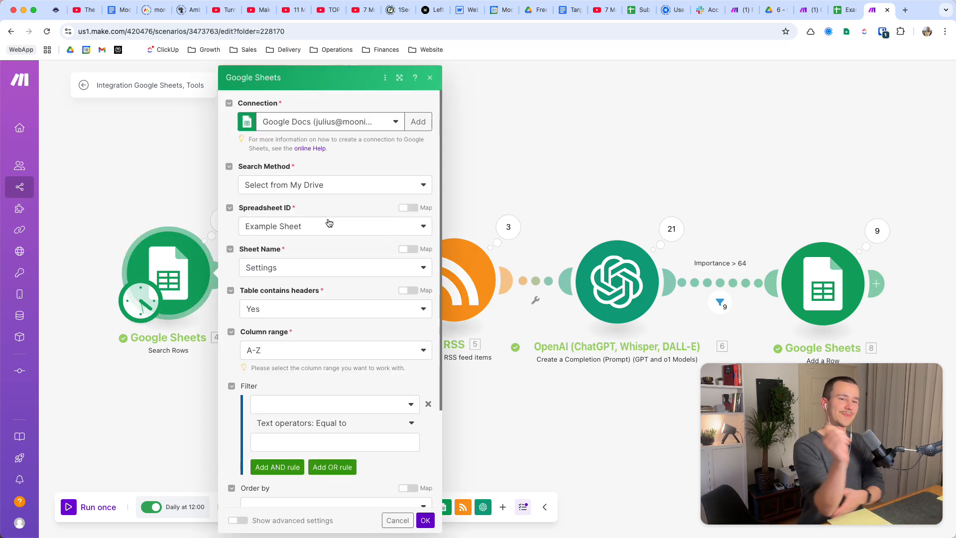
scroll(341, 236, down, 2)
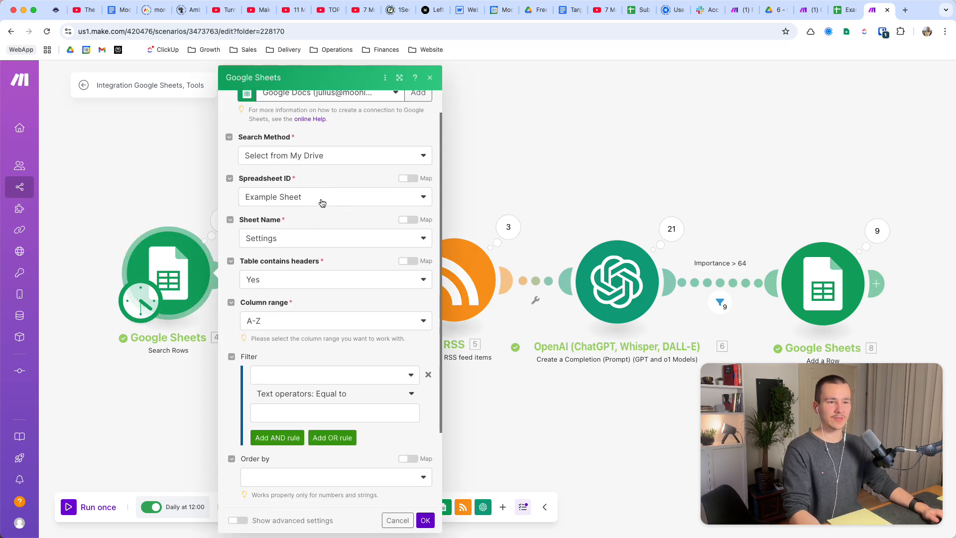
scroll(298, 202, down, 1)
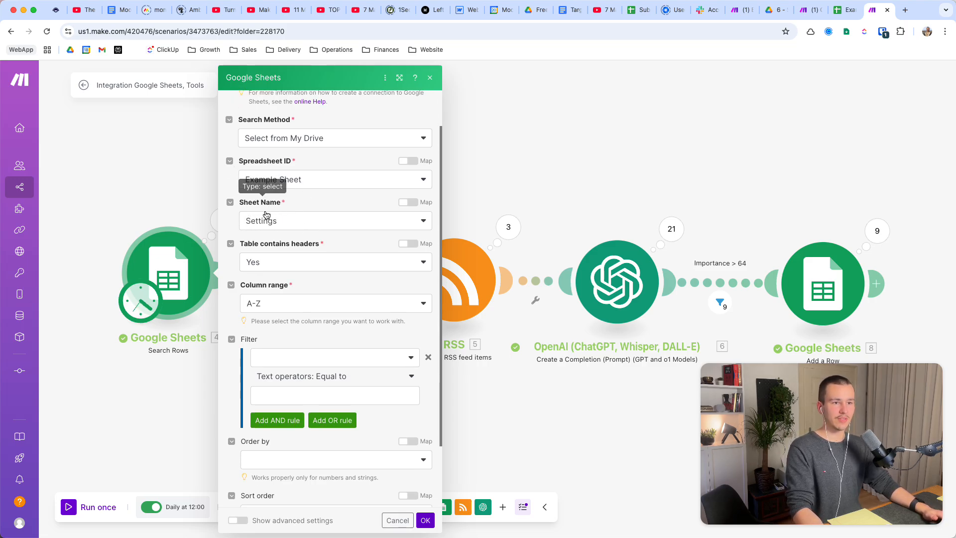
scroll(281, 221, down, 1)
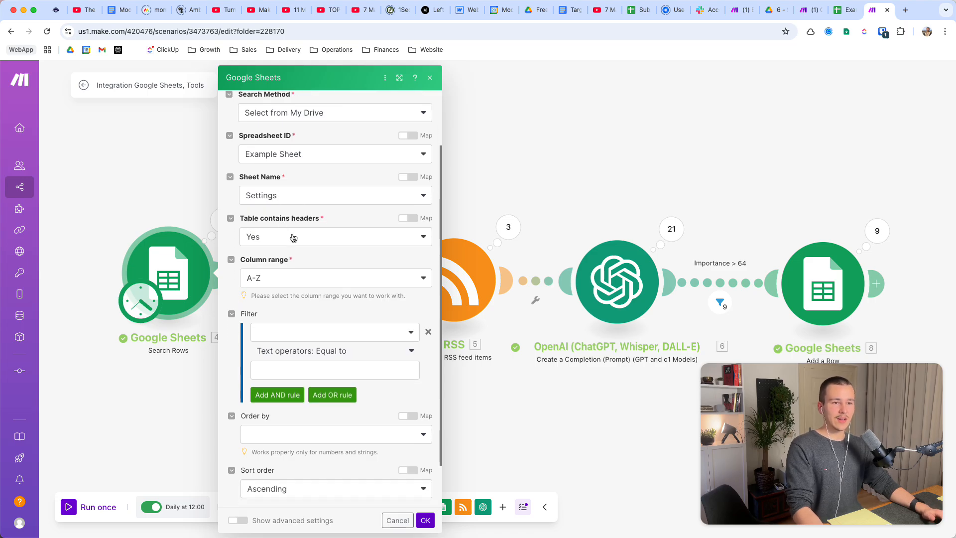
scroll(280, 221, down, 1)
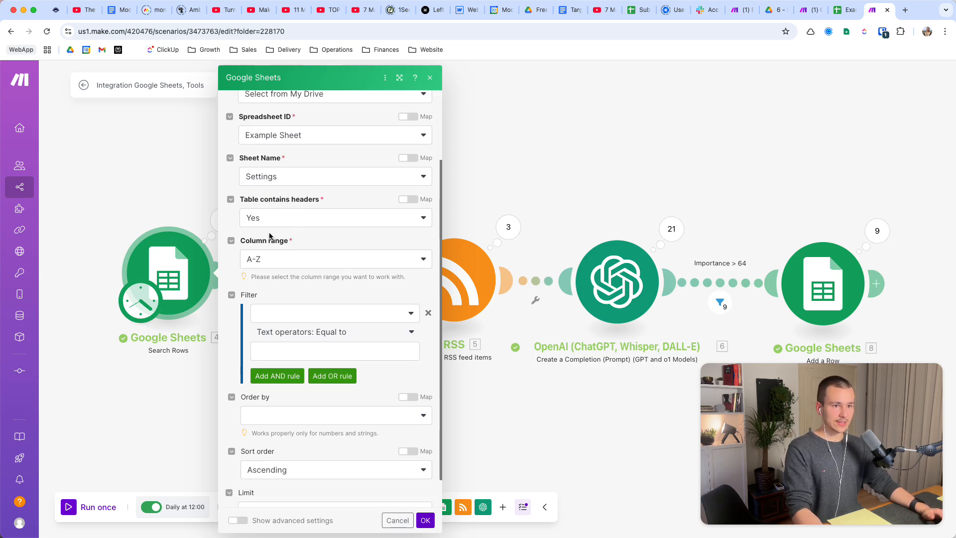
scroll(302, 228, down, 1)
scroll(303, 228, down, 1)
Choose A-Z as the column range of the Search Rows module and save the module.
click(288, 238)
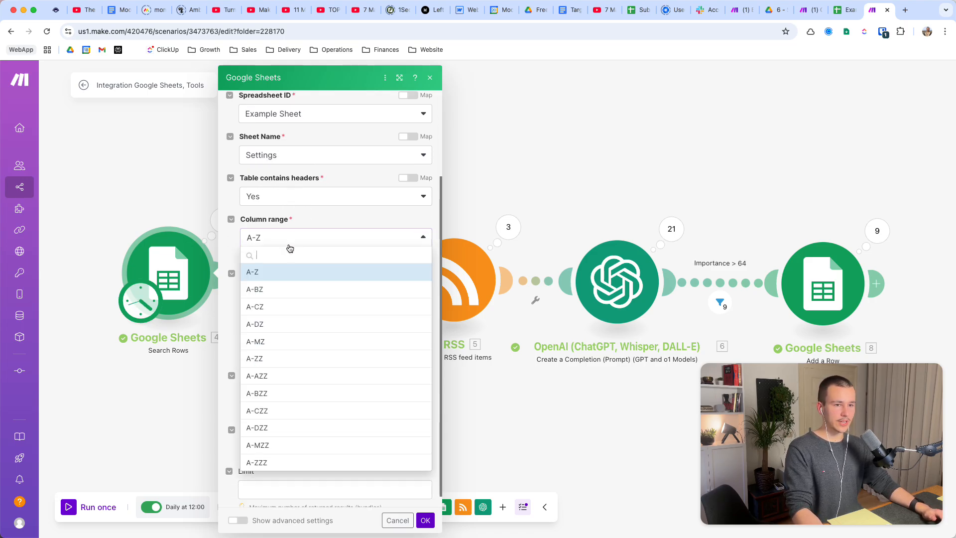
click(270, 278)
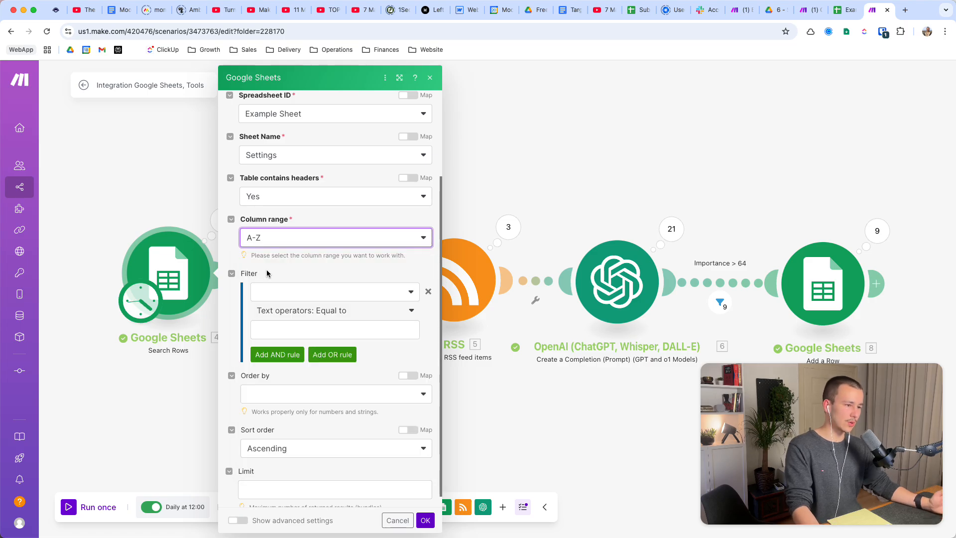
scroll(267, 273, down, 1)
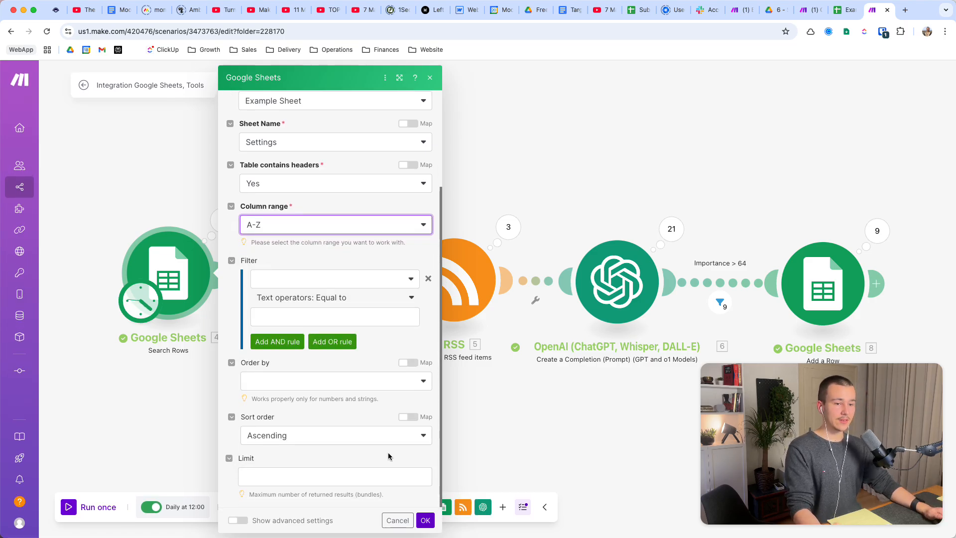
click(426, 520)
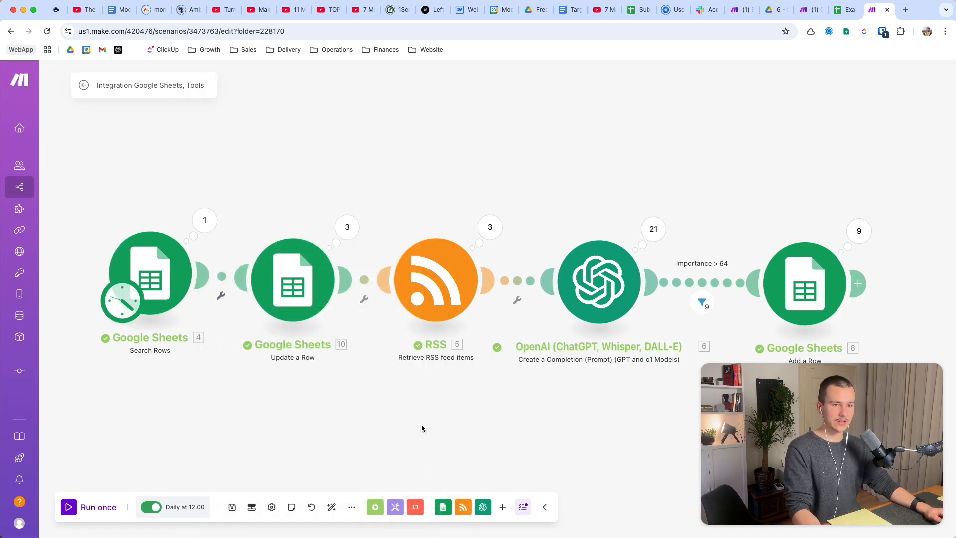
Switch to the example Google Sheet and review the RSS Feeds column on the Settings sheet.
click(841, 10)
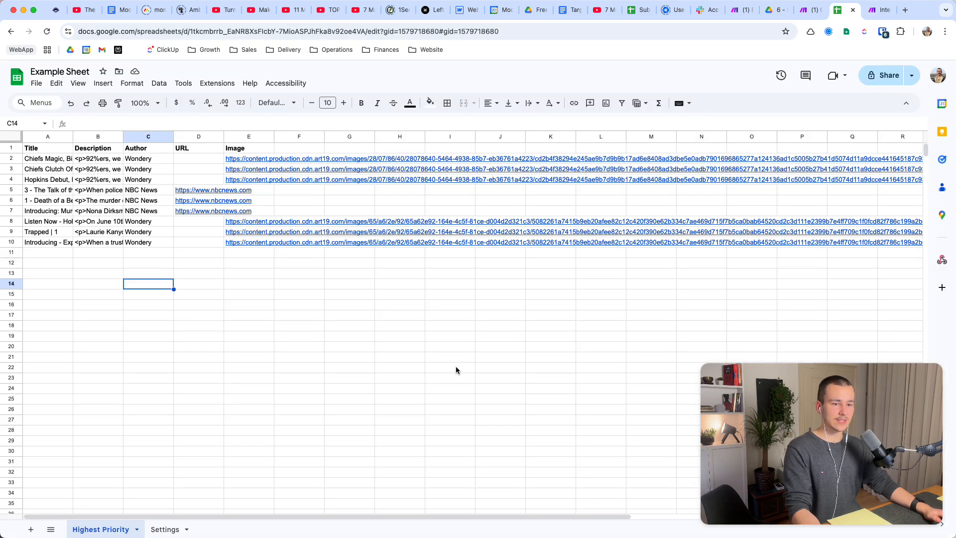
click(163, 530)
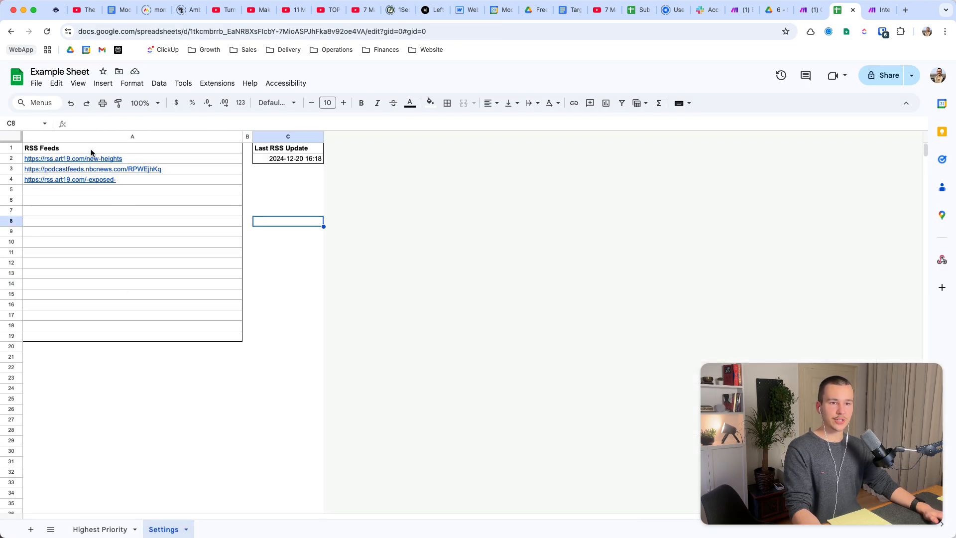
drag(91, 150, 434, 356)
click(436, 347)
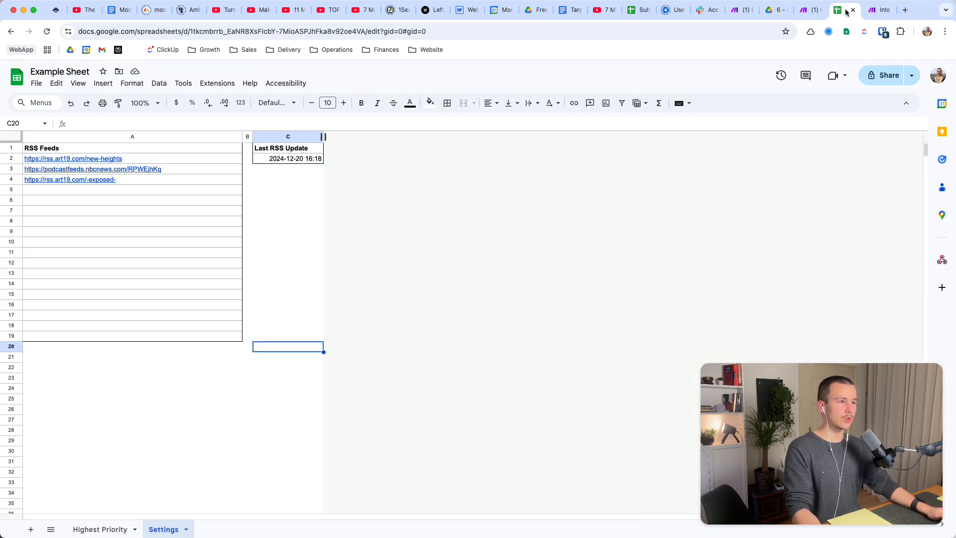
Return to the Make scenario and check the Update a Row module's settings and its run operations.
click(870, 11)
scroll(433, 191, right, 2)
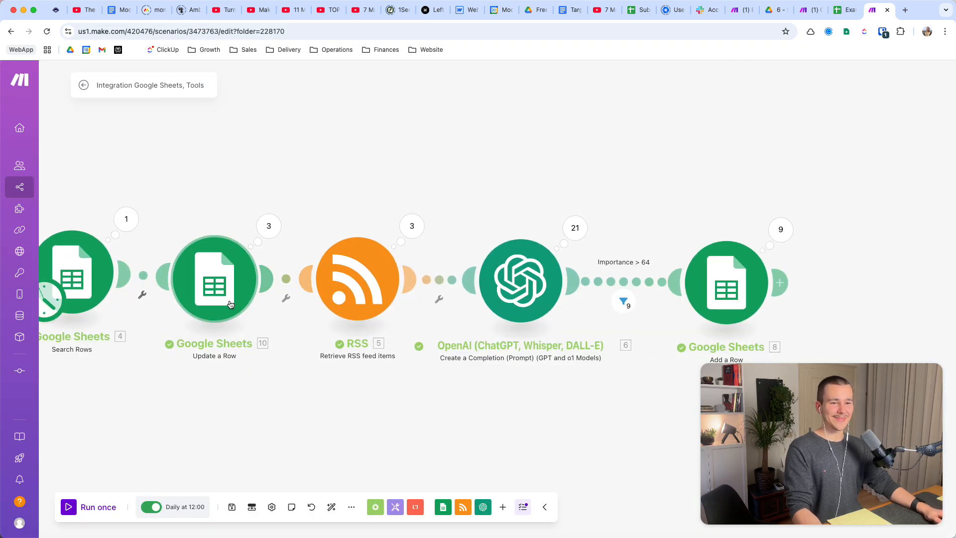
click(213, 292)
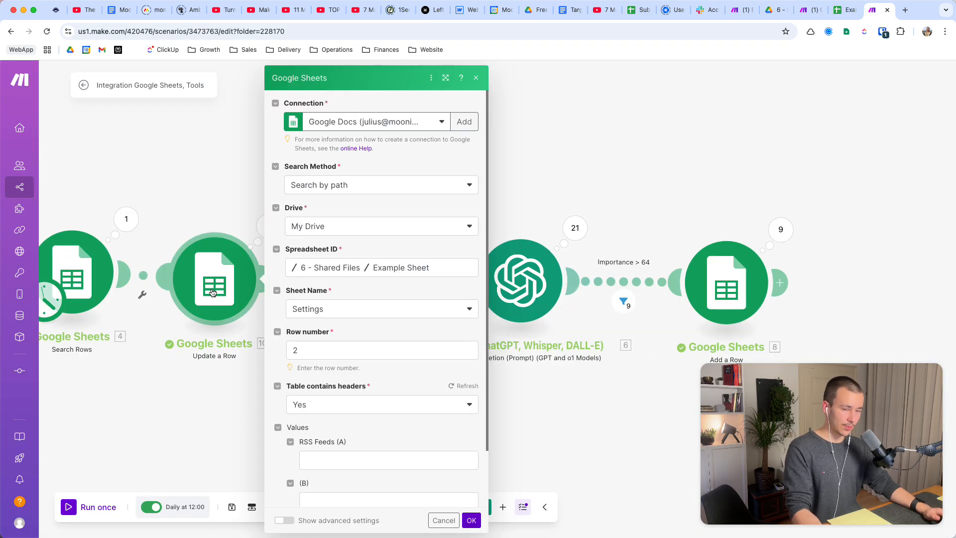
click(204, 190)
click(274, 229)
click(201, 188)
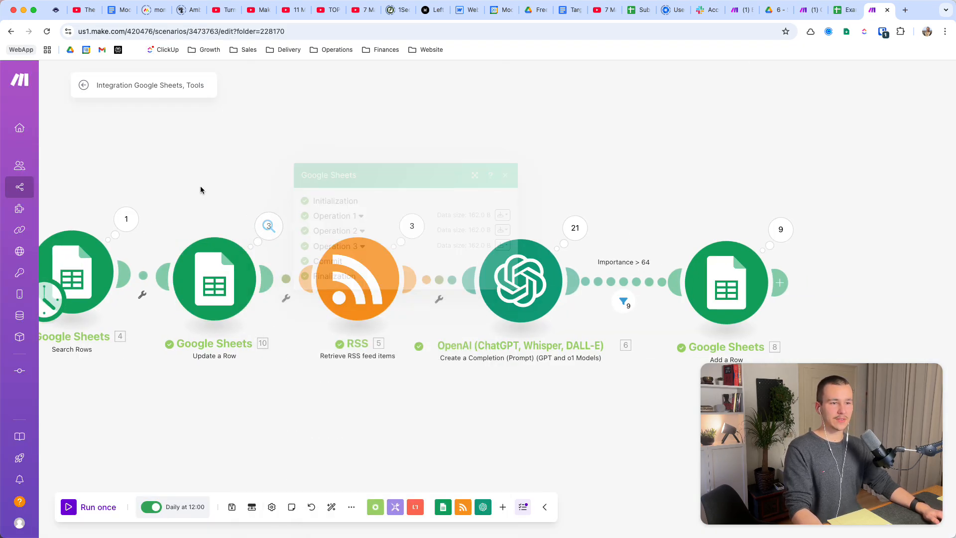
Unlink the Search Rows module from the Update a Row module.
drag(201, 188, 340, 164)
scroll(342, 167, down, 2)
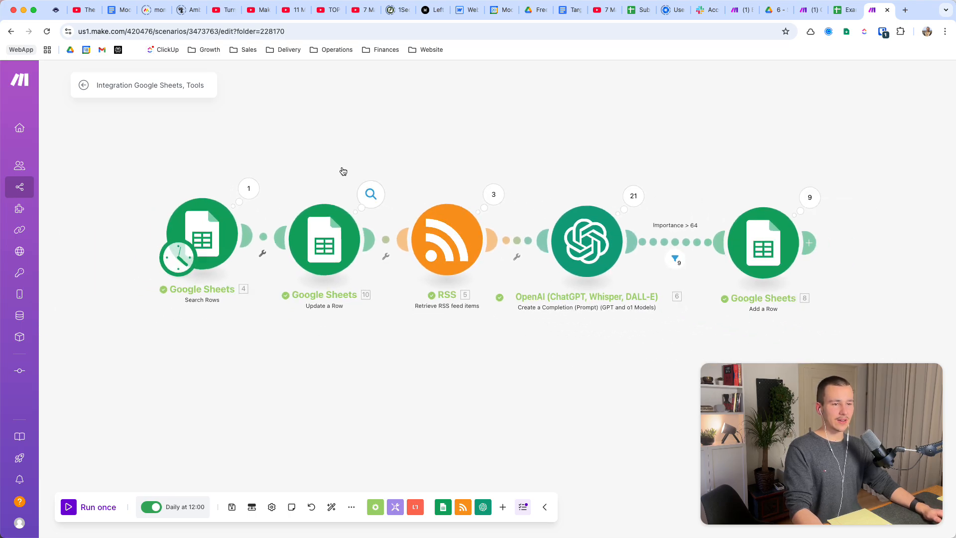
scroll(341, 168, right, 1)
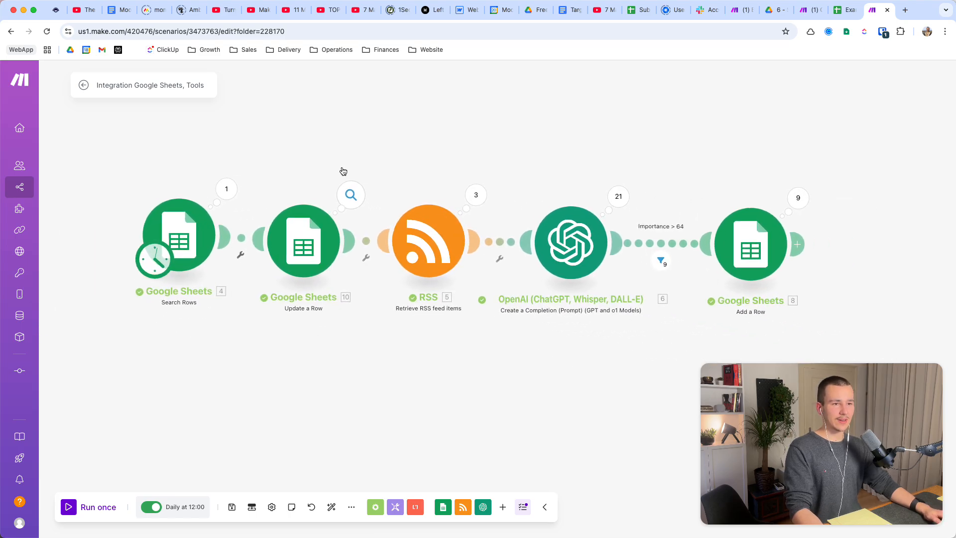
right_click(242, 239)
click(266, 265)
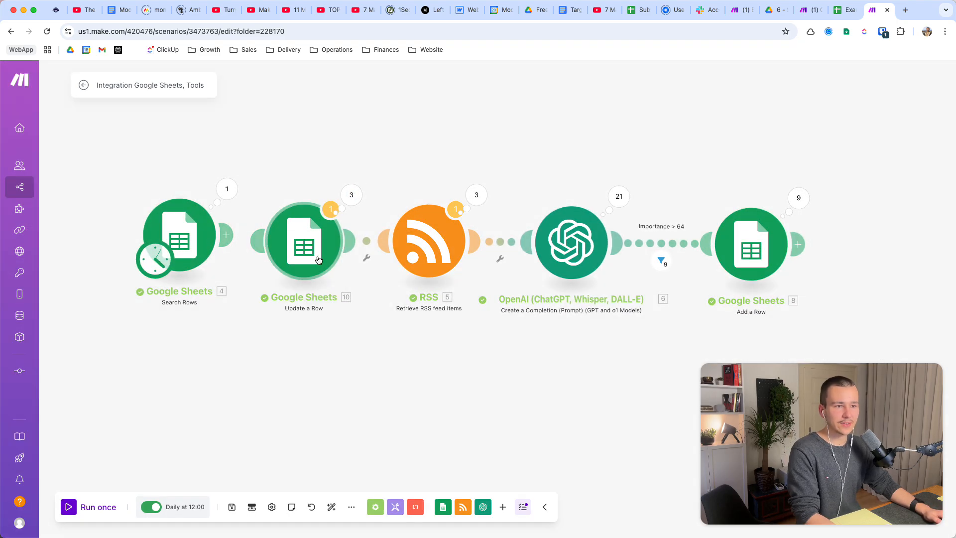
Move the Update a Row module to the end of the scenario after Add a Row, and link Search Rows directly to the RSS module.
right_click(369, 243)
click(394, 271)
drag(298, 264, 913, 277)
drag(226, 235, 365, 239)
drag(187, 238, 301, 240)
drag(549, 370, 434, 375)
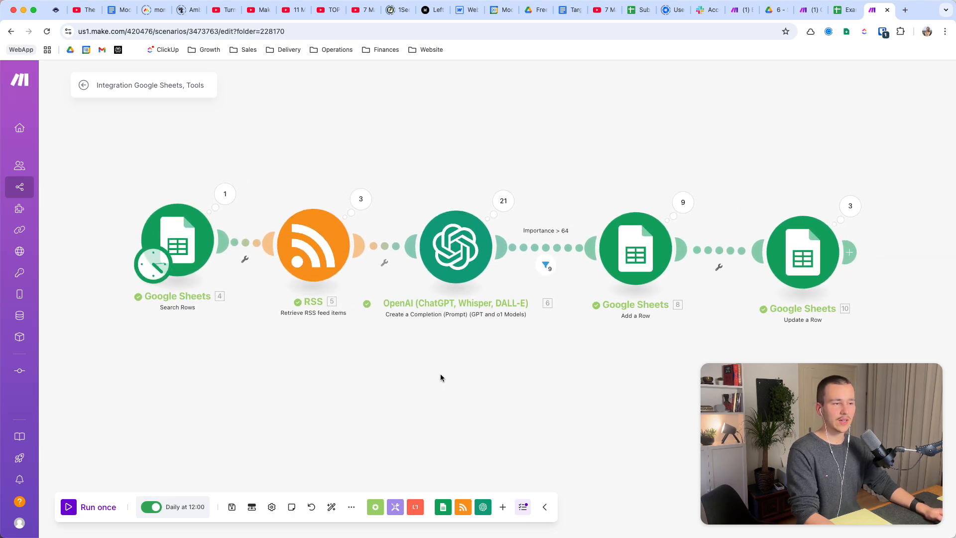
drag(807, 254, 870, 254)
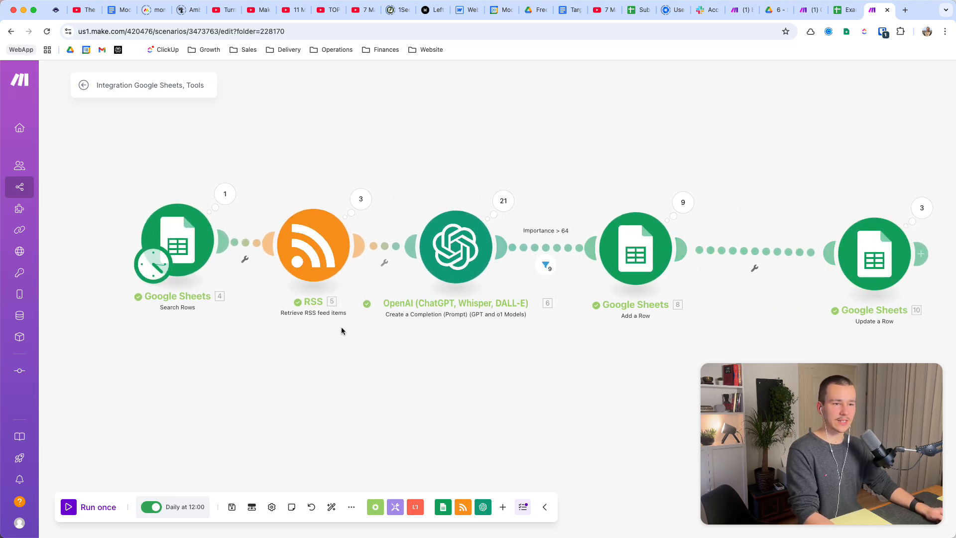
Open the RSS module's settings and check which Search Rows value is mapped to its URL.
scroll(473, 356, down, 2)
scroll(387, 312, up, 3)
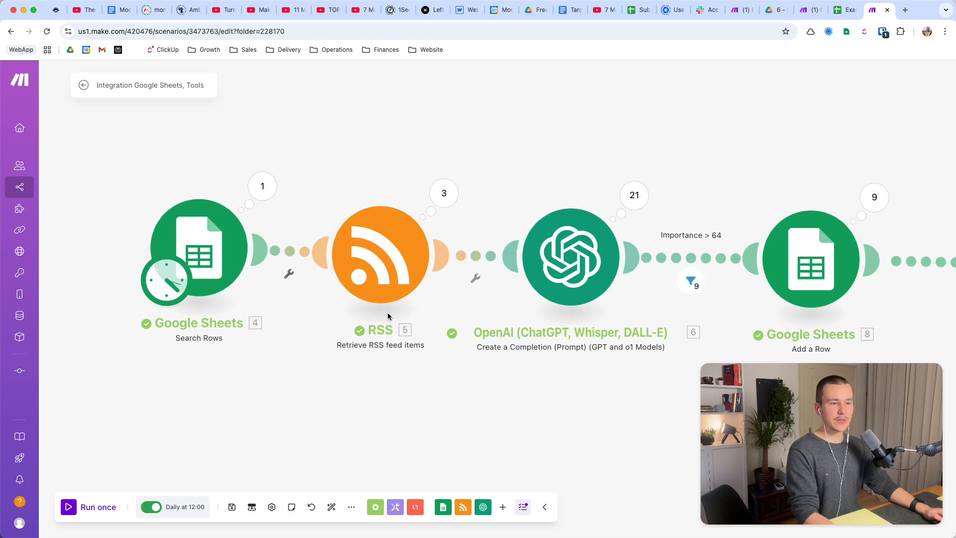
click(378, 282)
click(559, 120)
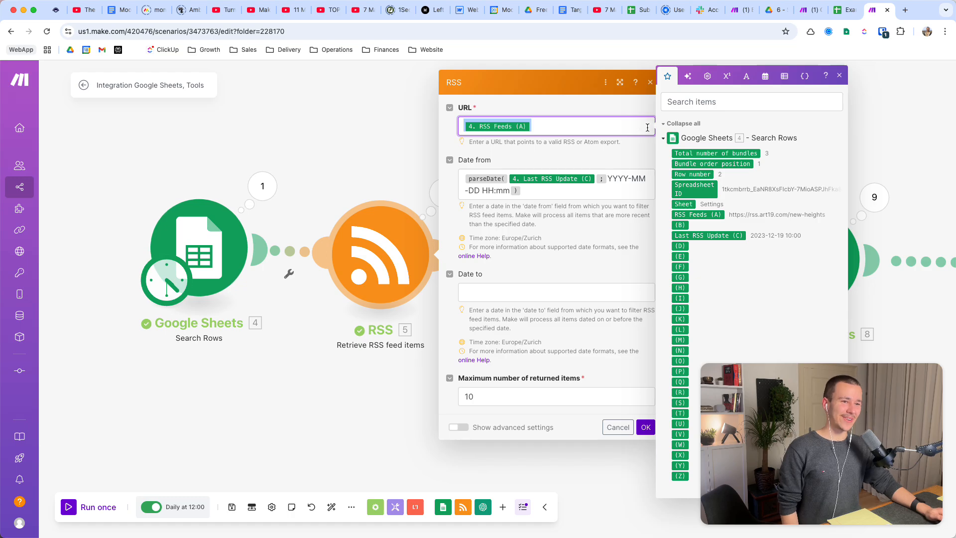
drag(843, 407, 500, 407)
click(549, 130)
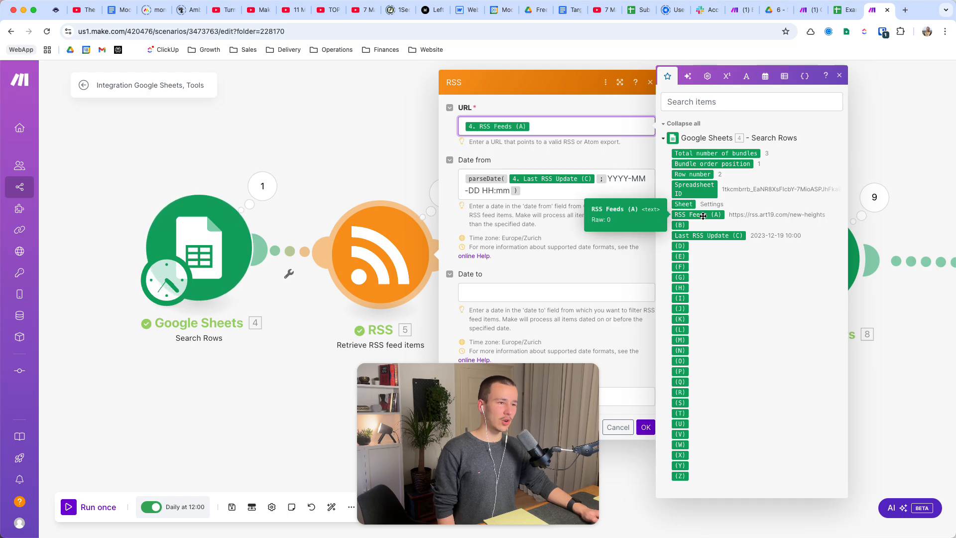
Review the feed links in the Example Sheet's RSS Feeds column and return to the Make scenario.
click(845, 9)
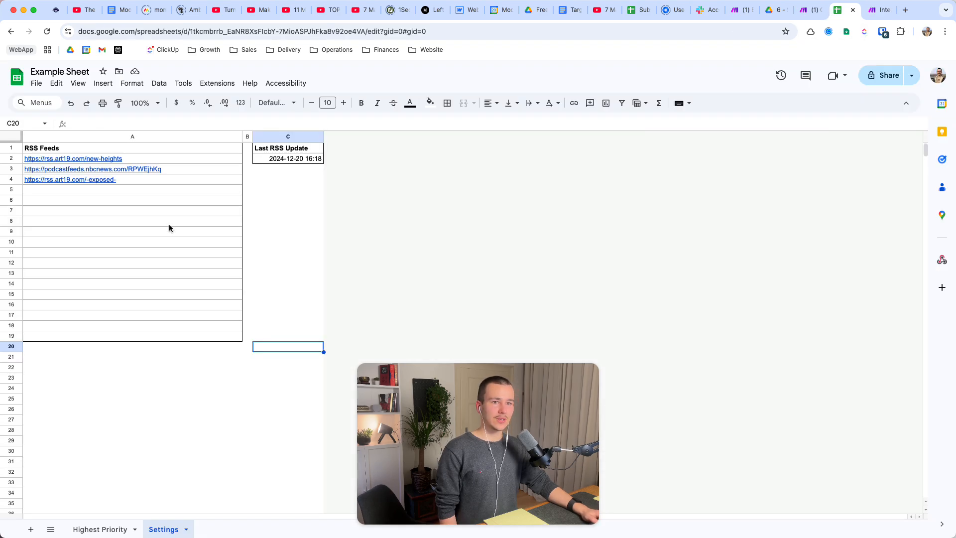
drag(104, 147, 122, 179)
click(883, 10)
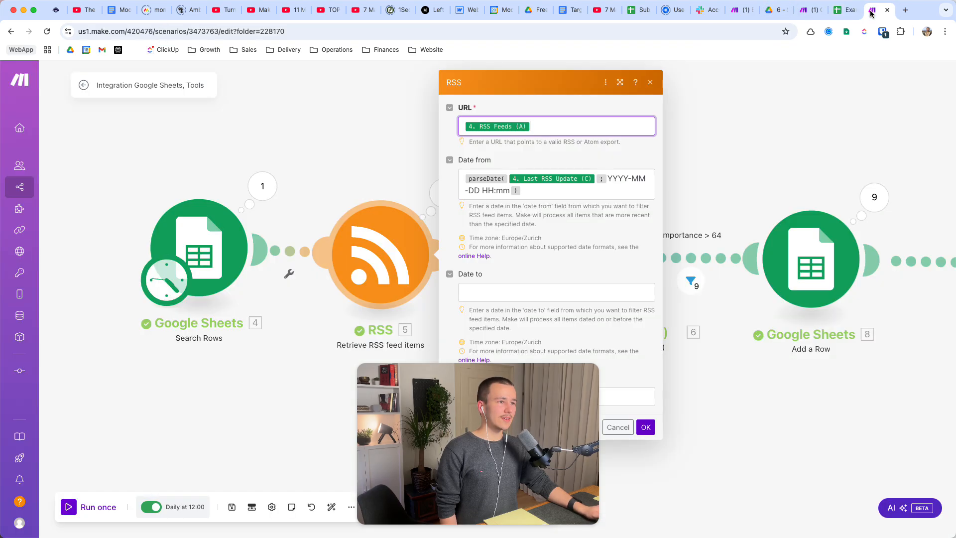
drag(500, 437, 856, 438)
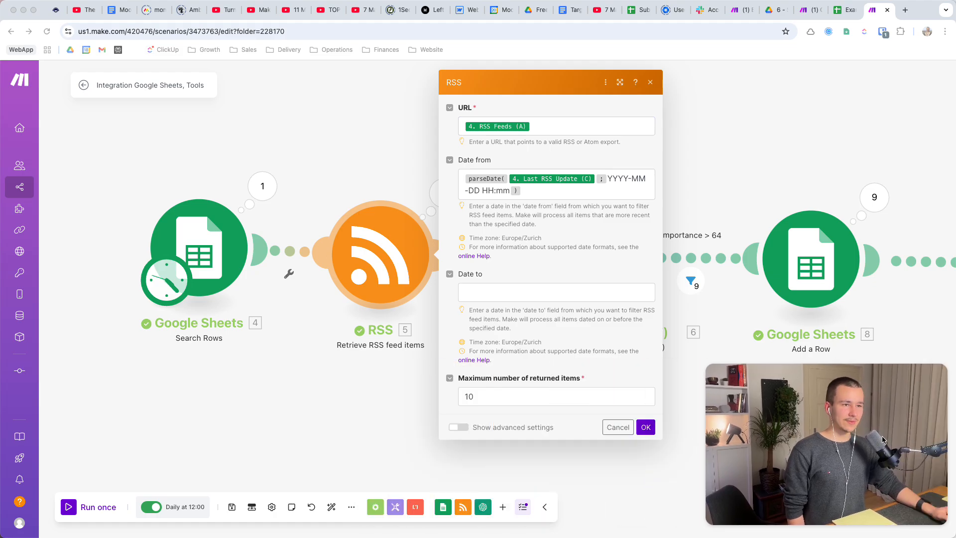
Examine the parseDate formula and its Last RSS Update value in the RSS module's Date from setting.
click(463, 178)
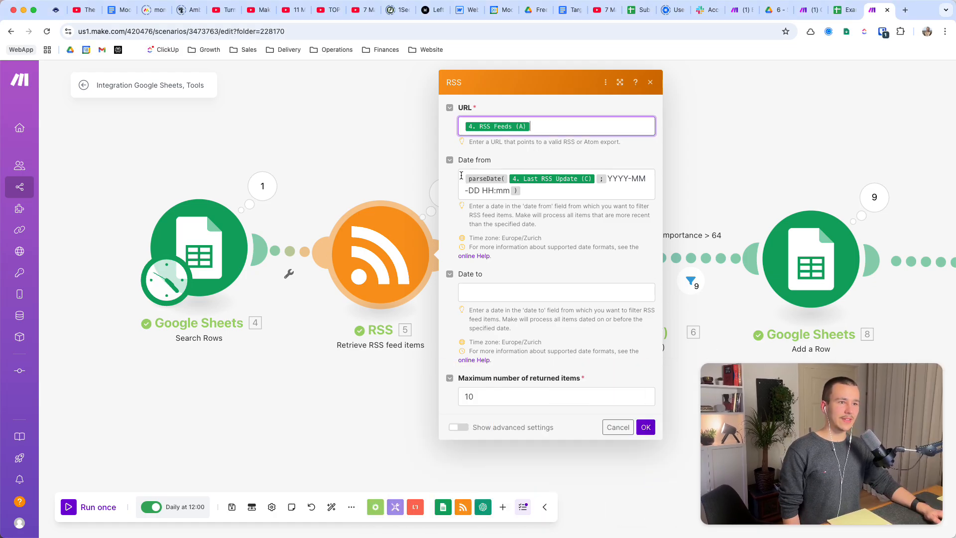
click(462, 178)
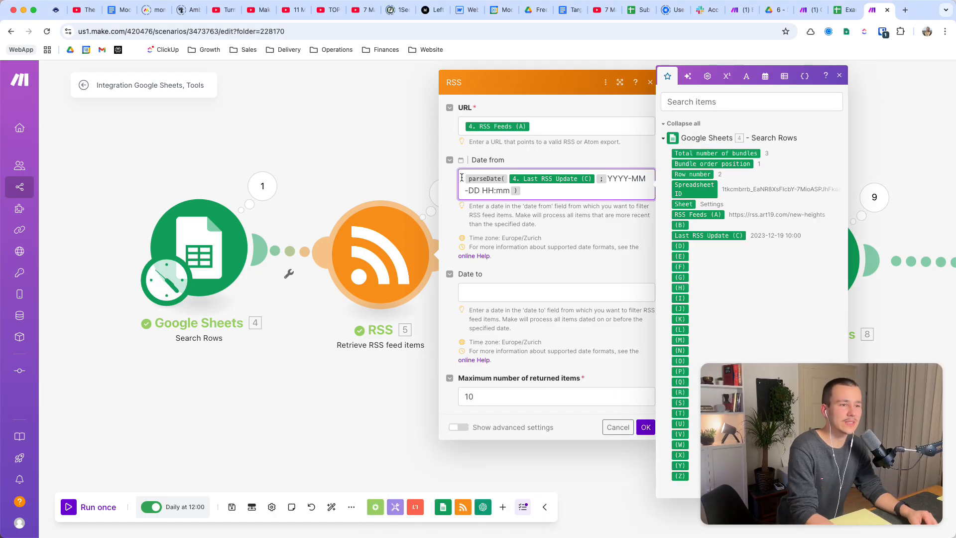
key(shift+Right)
key(Right)
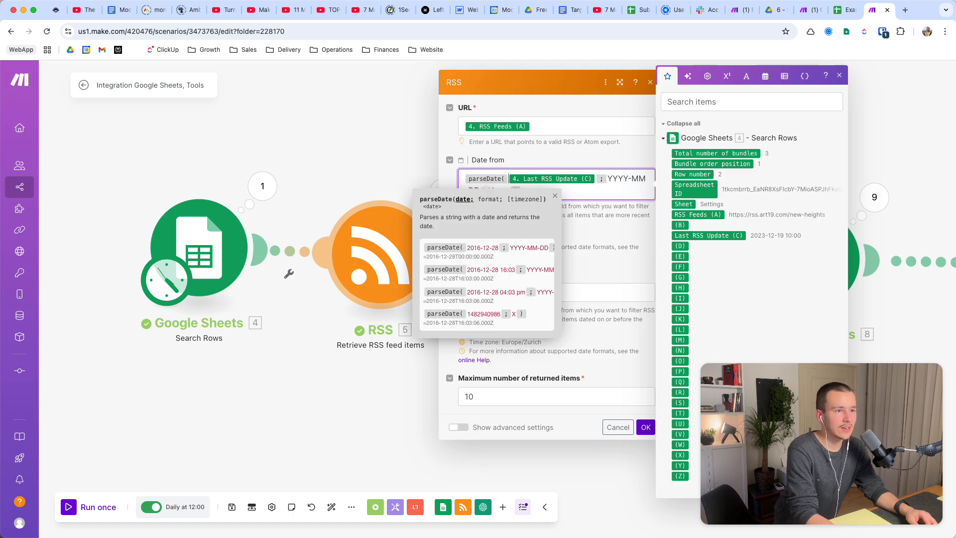
key(shift+Right)
key(Right)
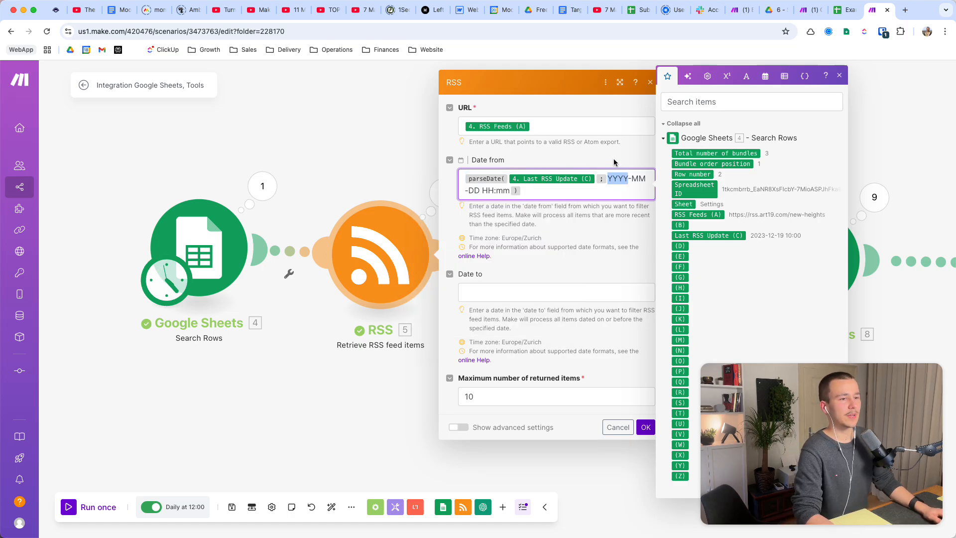
drag(611, 193, 434, 184)
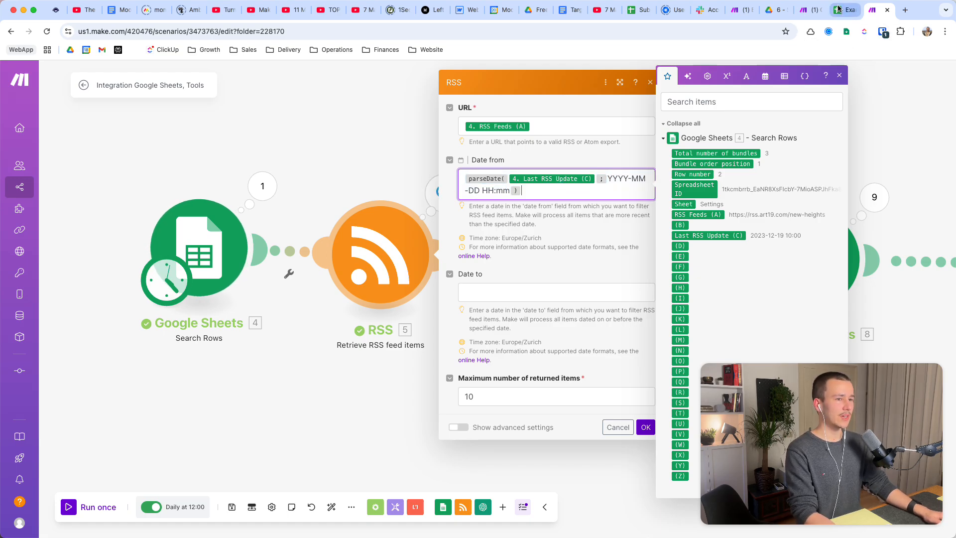
Inspect the Last RSS Update date in cell C2 of the Example Sheet without changing it, and return to Make.
click(845, 10)
click(297, 160)
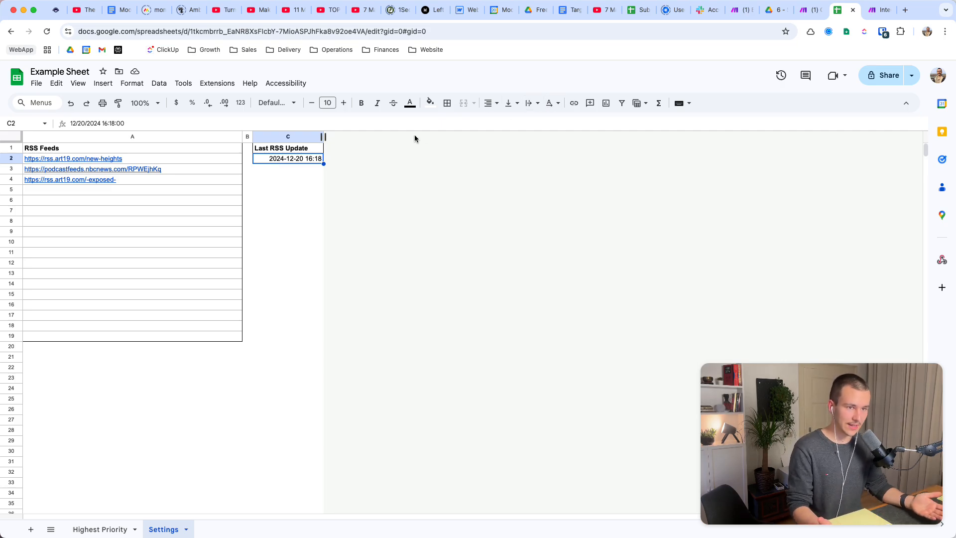
double_click(282, 159)
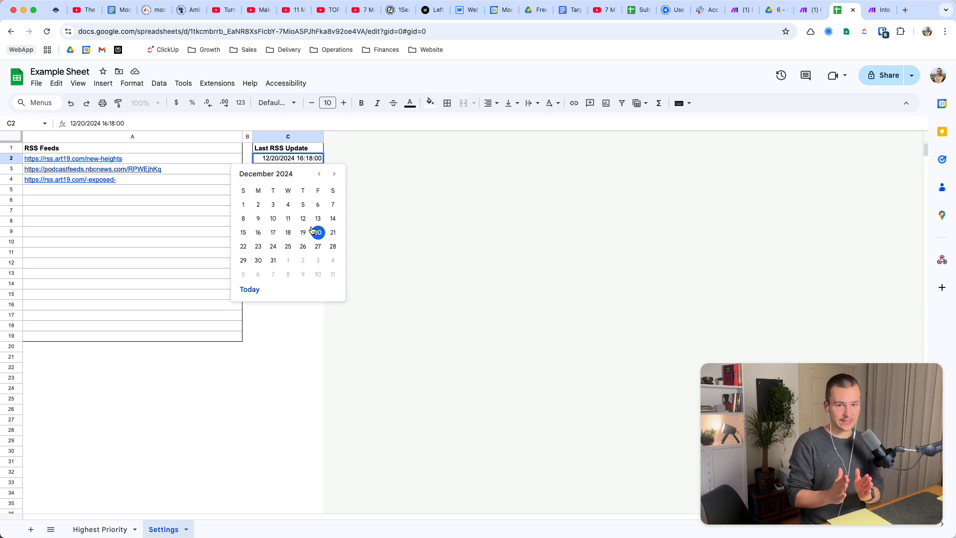
click(412, 257)
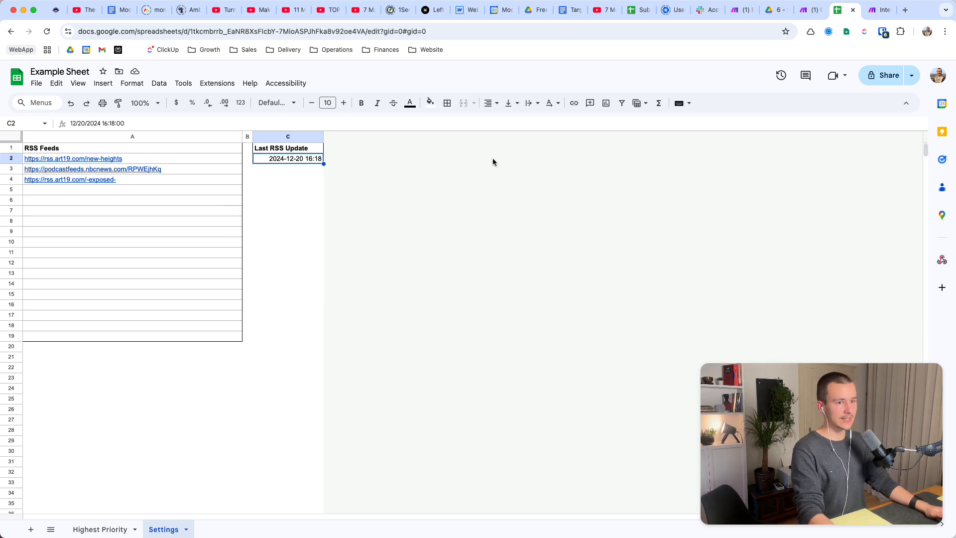
click(874, 16)
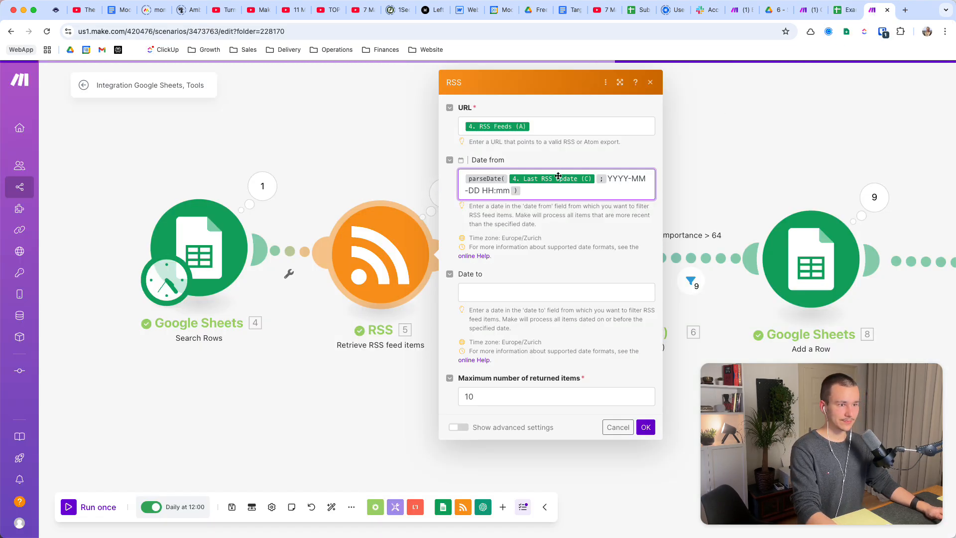
Examine the YYYY-MM-DD HH:mm format argument of the parseDate formula in Date from.
drag(521, 191, 459, 172)
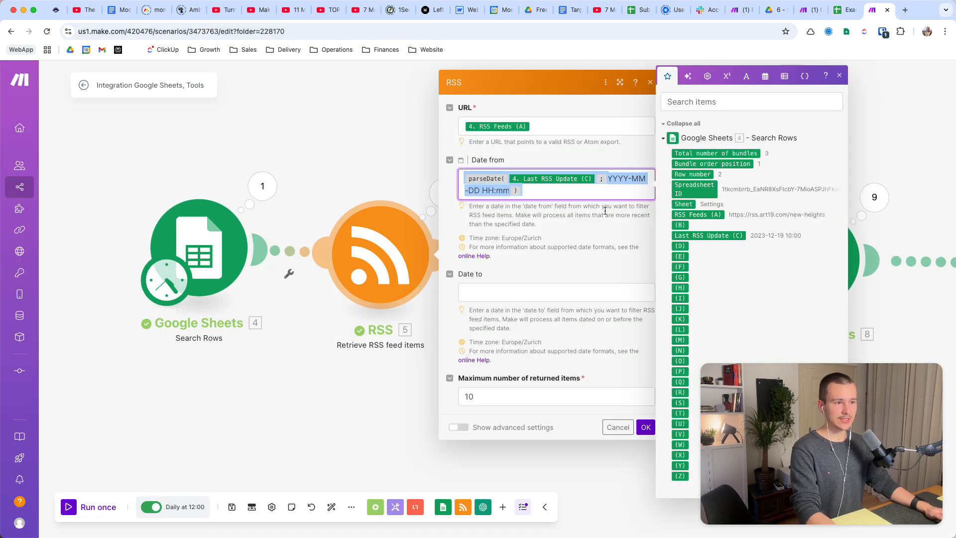
click(603, 183)
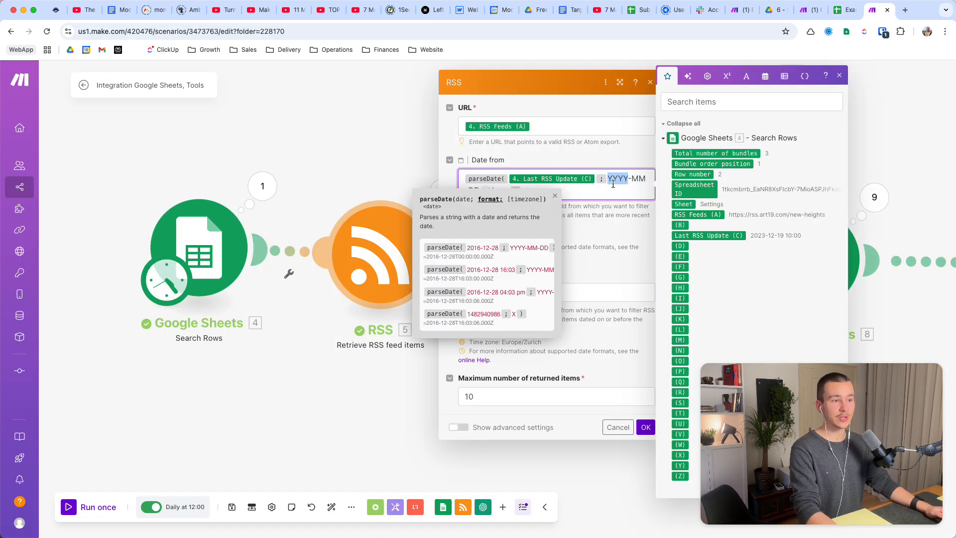
drag(612, 184, 495, 195)
click(616, 187)
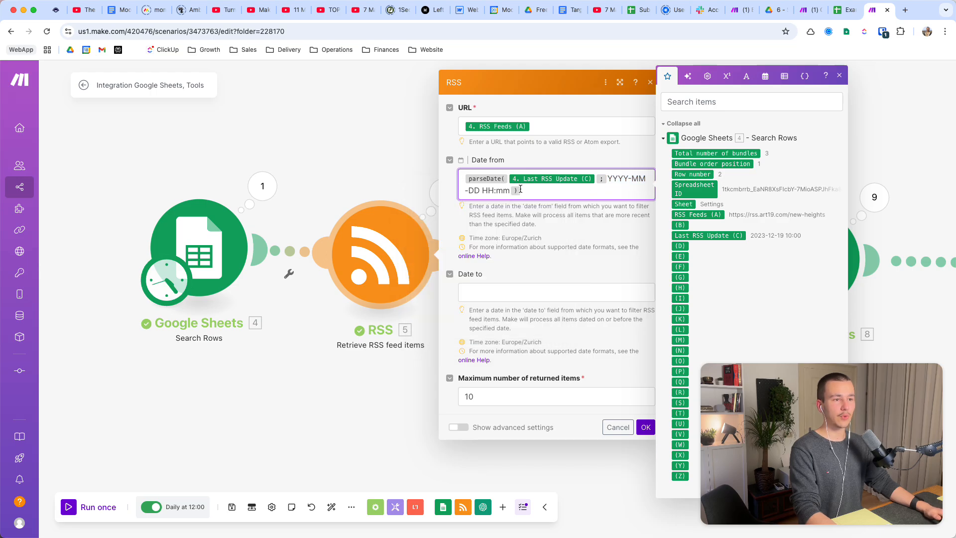
click(615, 178)
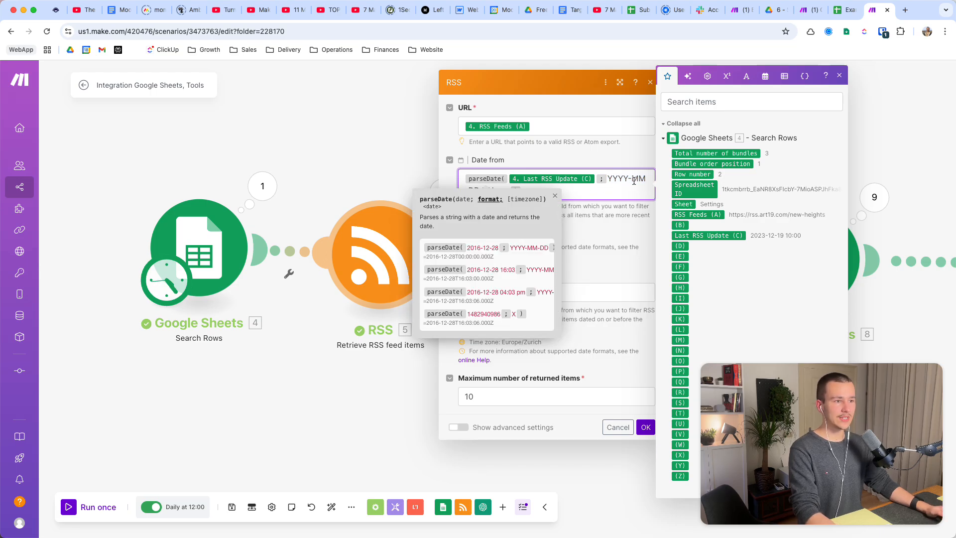
click(630, 187)
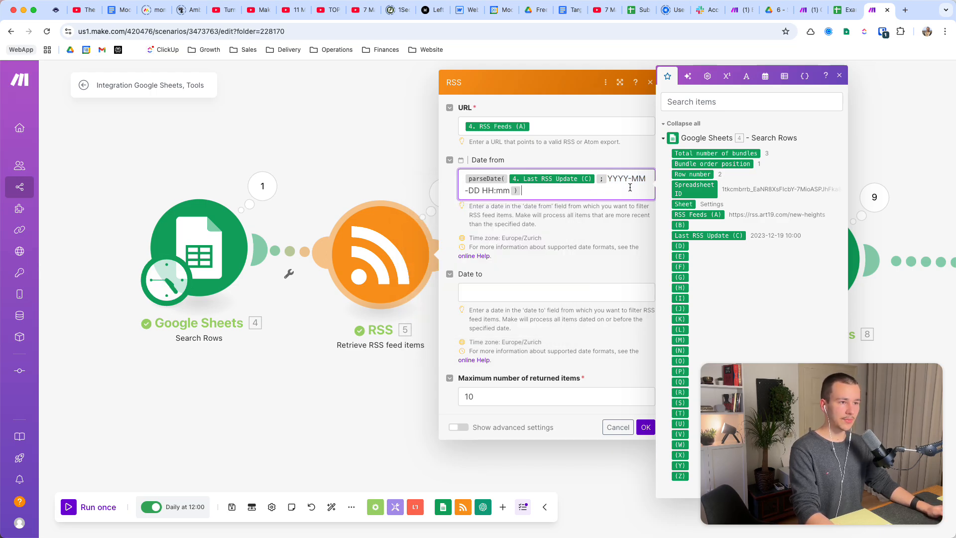
click(488, 191)
click(577, 196)
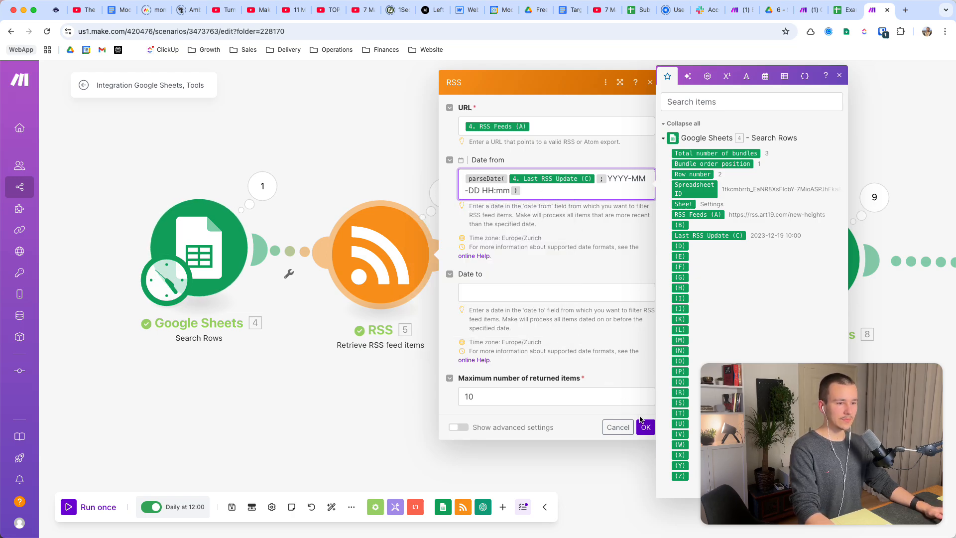
Compare the RSS module's maximum number of returned items with its Date from filter.
double_click(495, 396)
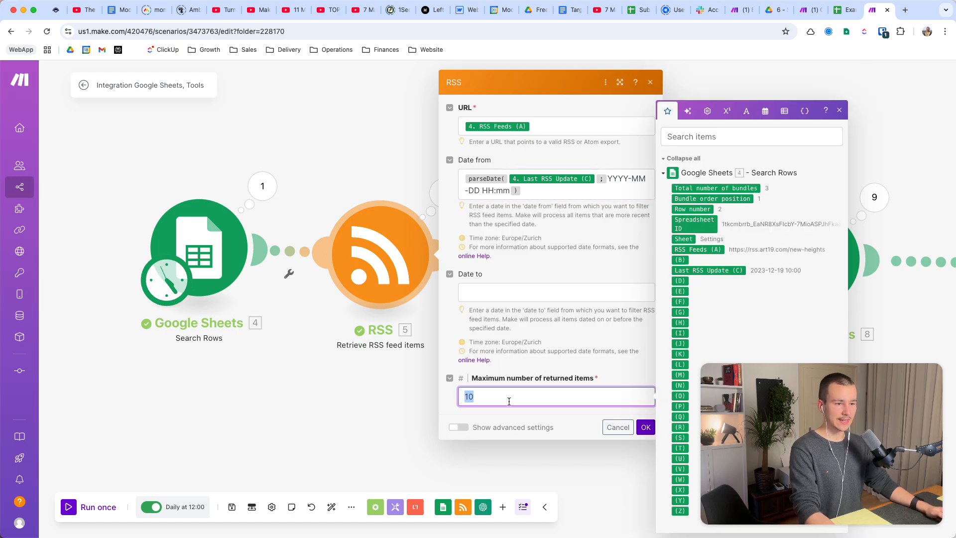
drag(522, 191, 468, 166)
click(544, 192)
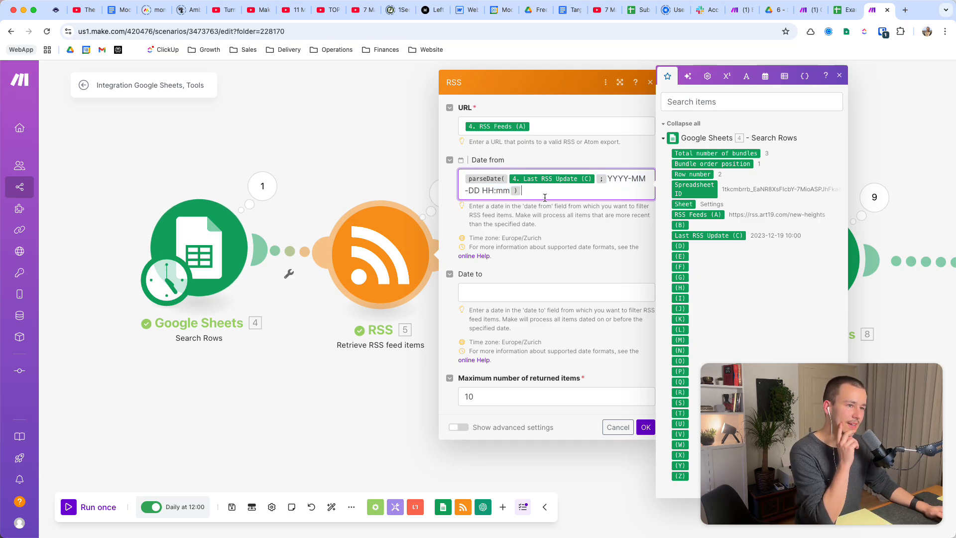
drag(544, 192, 459, 178)
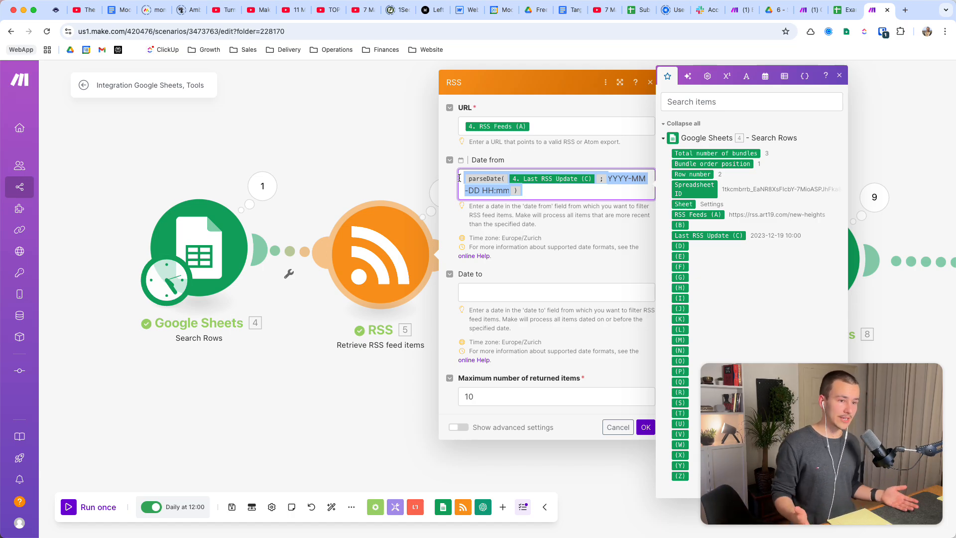
double_click(507, 394)
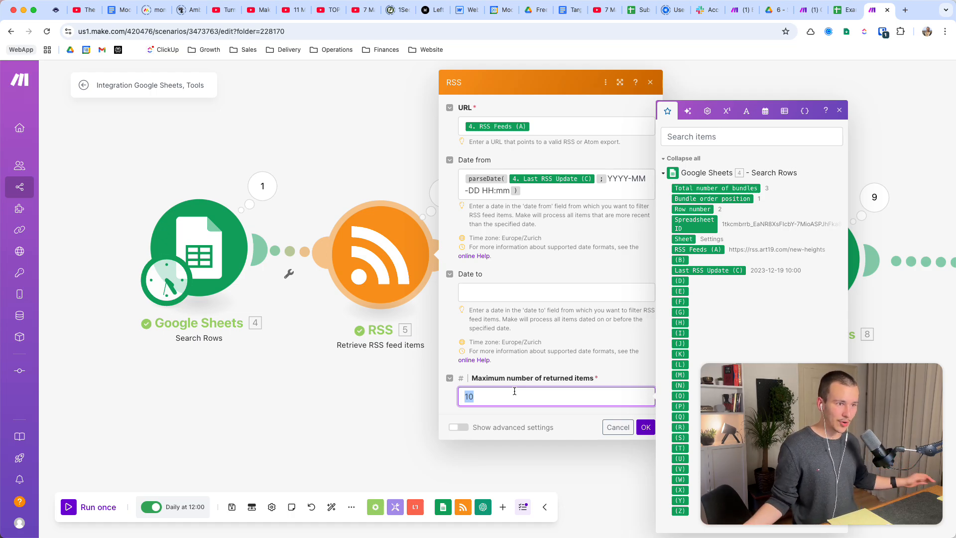
Recheck the Date from formula and its date format, and save the RSS module's settings.
drag(528, 190, 481, 178)
click(461, 177)
click(547, 194)
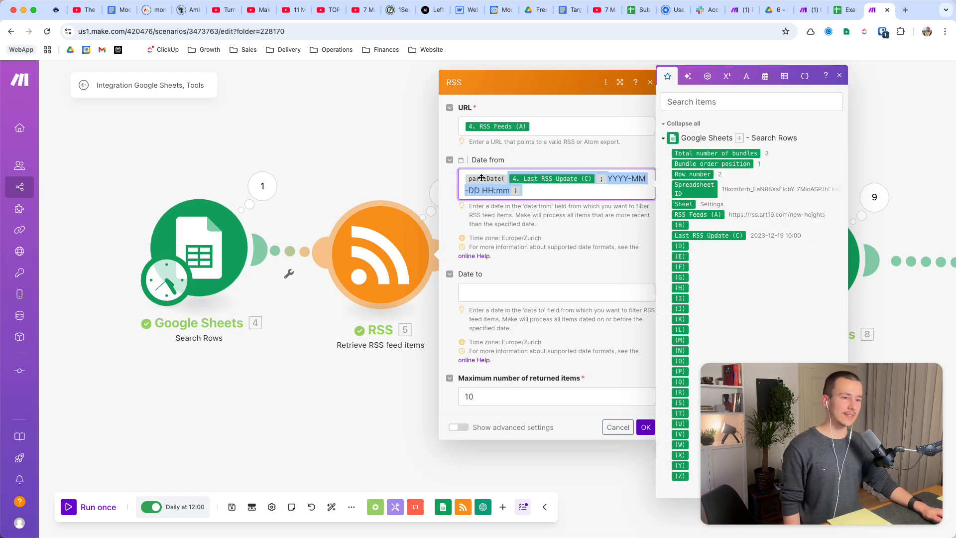
double_click(617, 178)
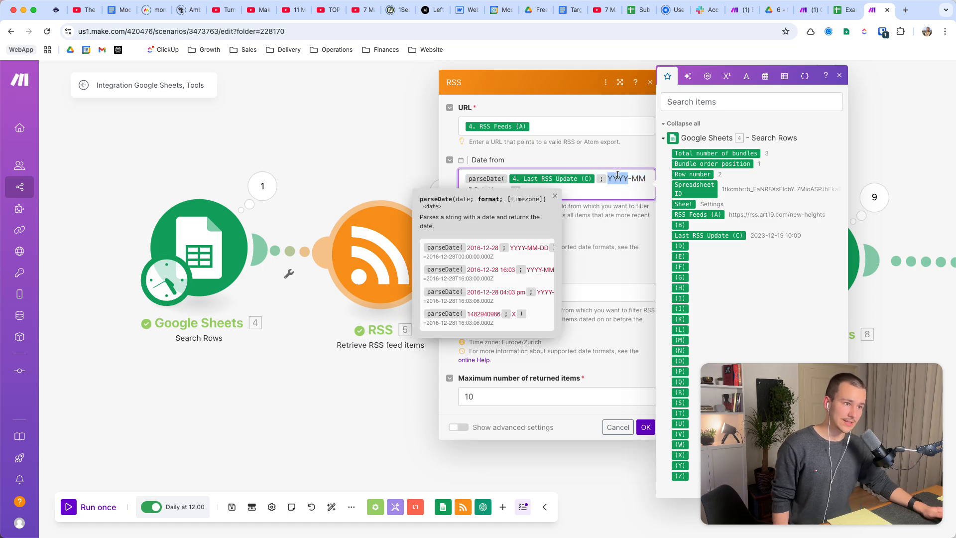
click(602, 190)
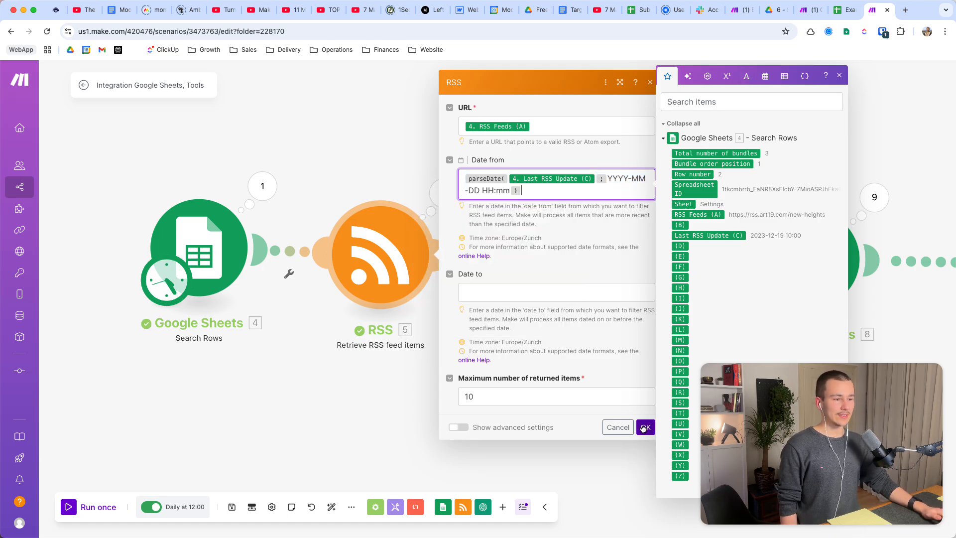
click(645, 427)
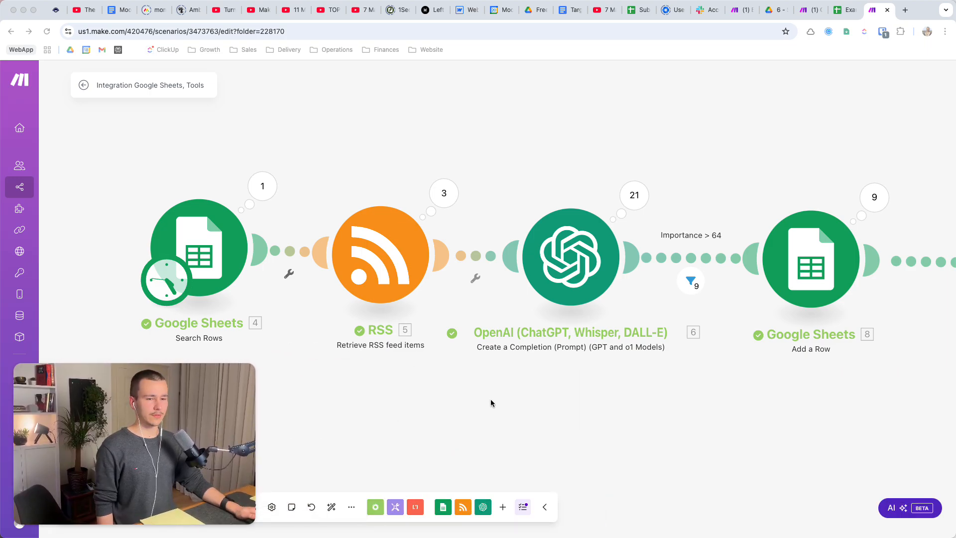
Check the Update a Row module at the end of the scenario and return to the modules at its start.
scroll(420, 397, right, 5)
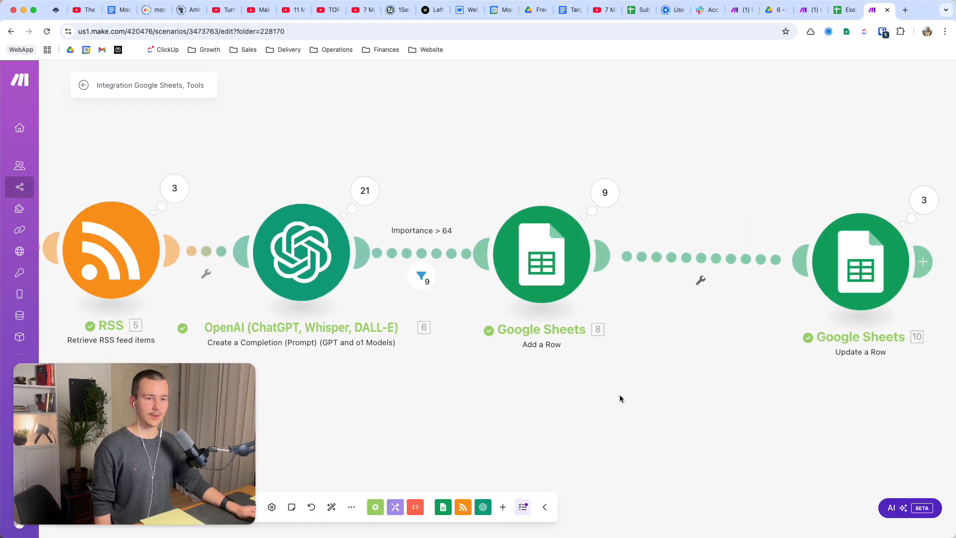
drag(619, 398, 494, 397)
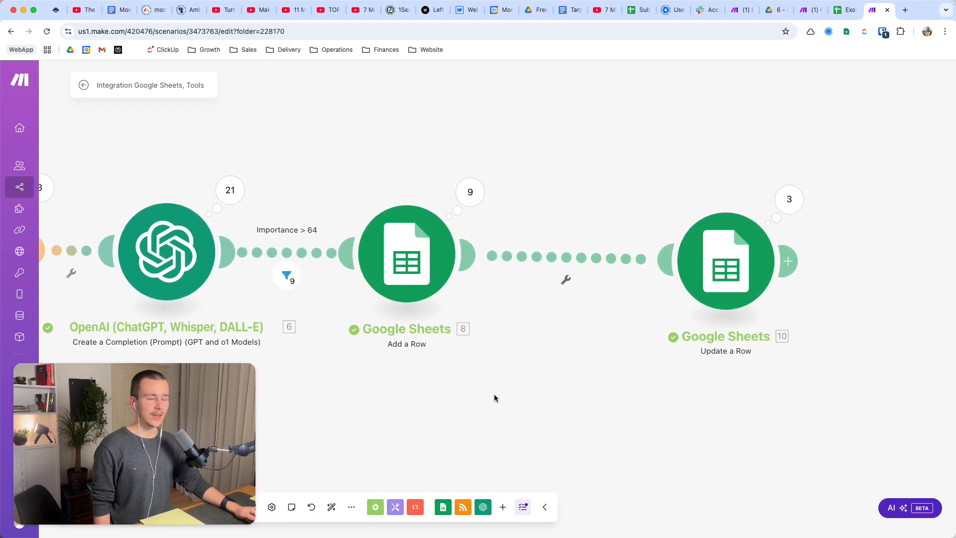
click(756, 241)
click(694, 388)
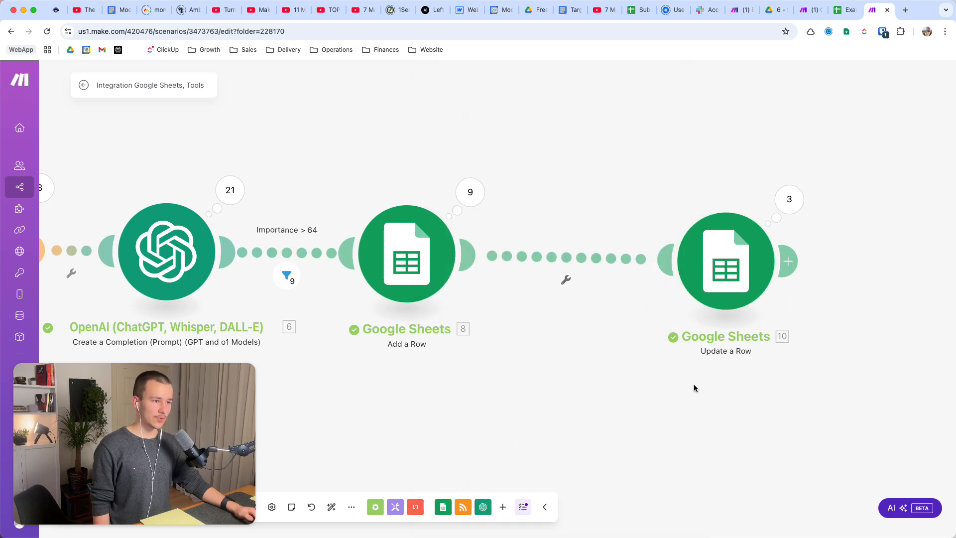
drag(694, 388, 909, 386)
drag(687, 401, 913, 398)
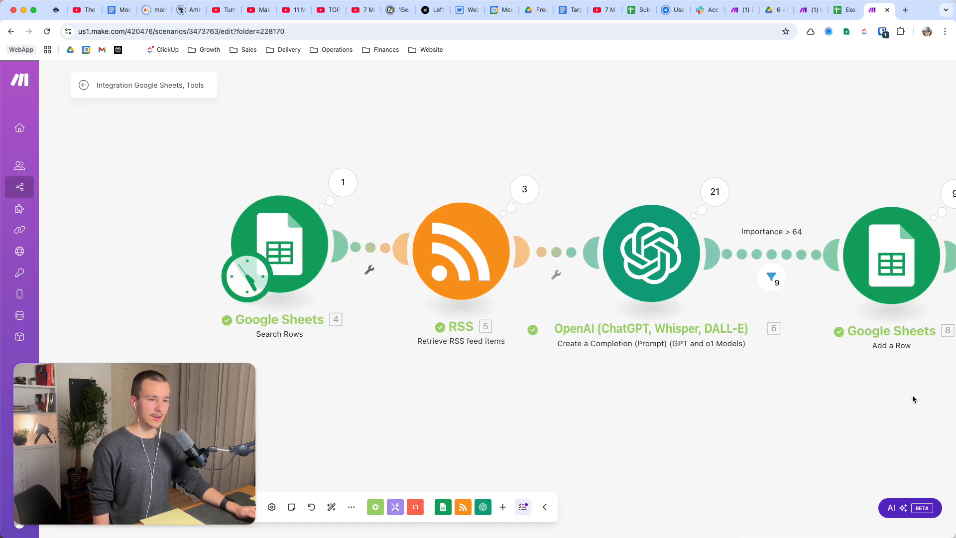
Check the RSS Feeds column in the Example Sheet's Settings tab and return to the Make scenario.
drag(773, 406, 648, 390)
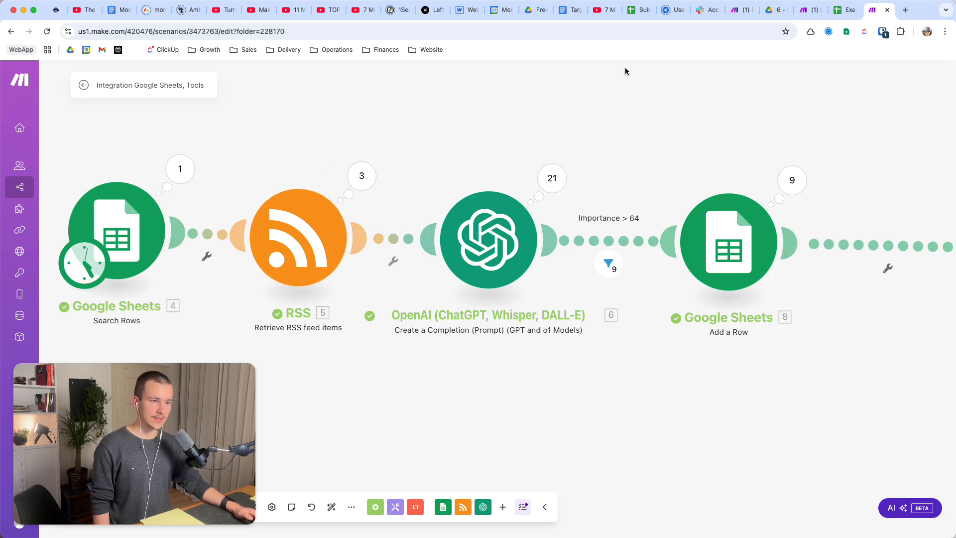
click(846, 9)
click(127, 159)
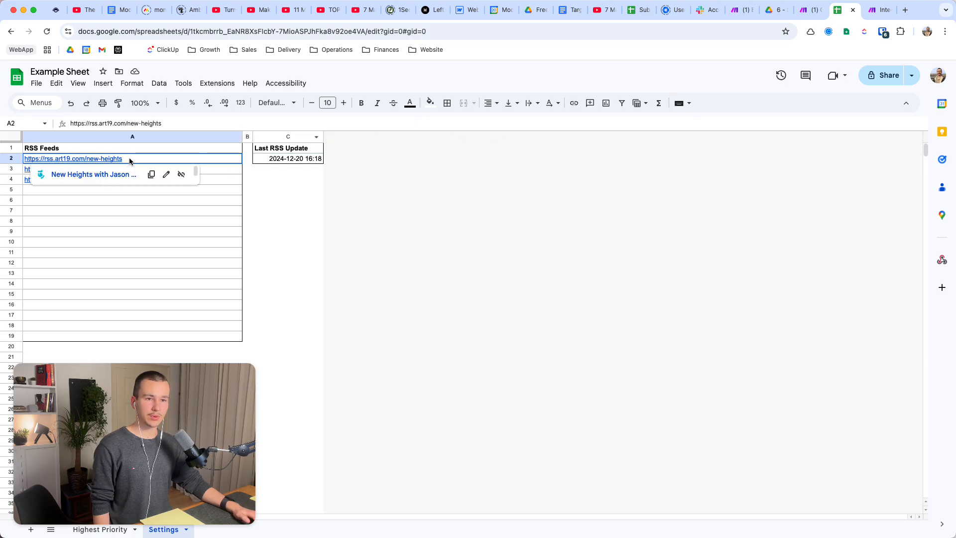
shift+click(130, 211)
click(879, 9)
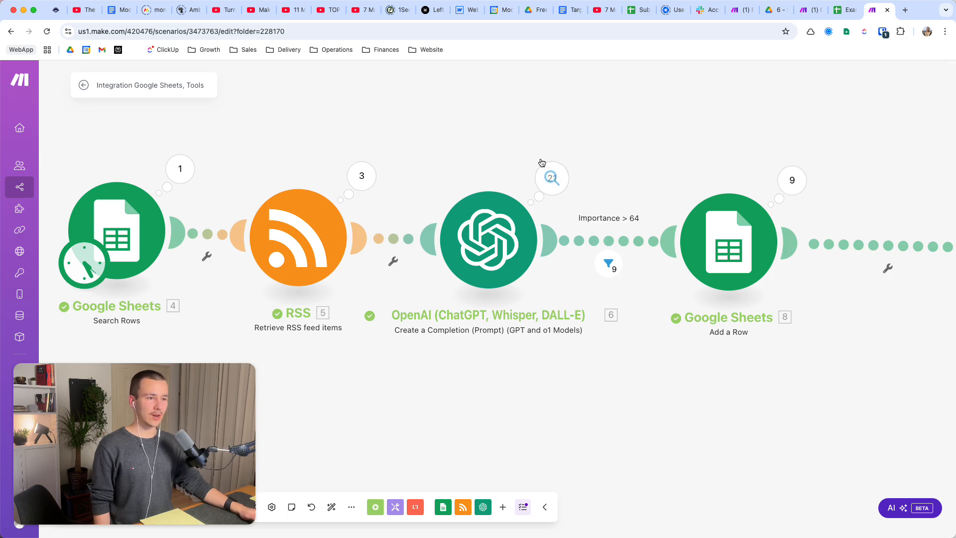
Open the OpenAI module and examine its connection, method, model and first message role.
scroll(495, 140, right, 5)
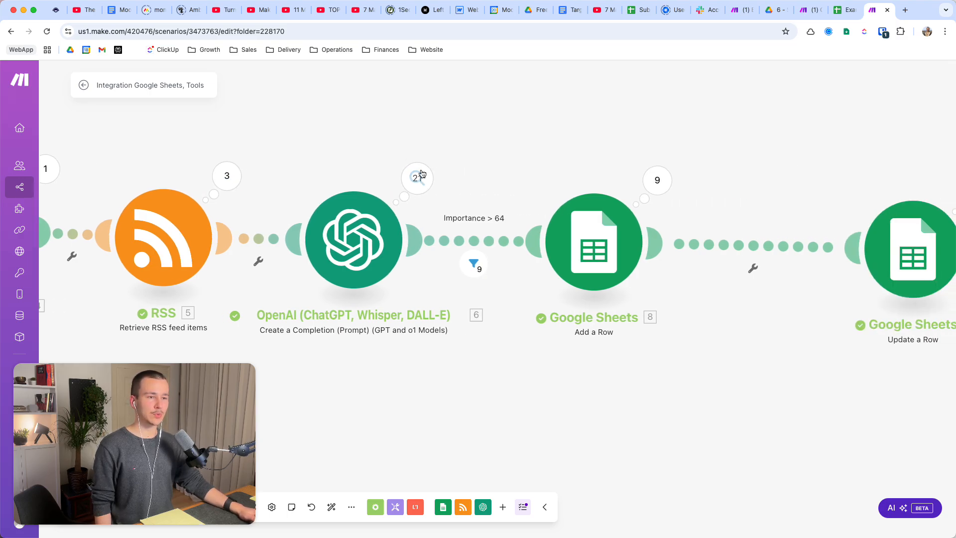
scroll(514, 129, down, 1)
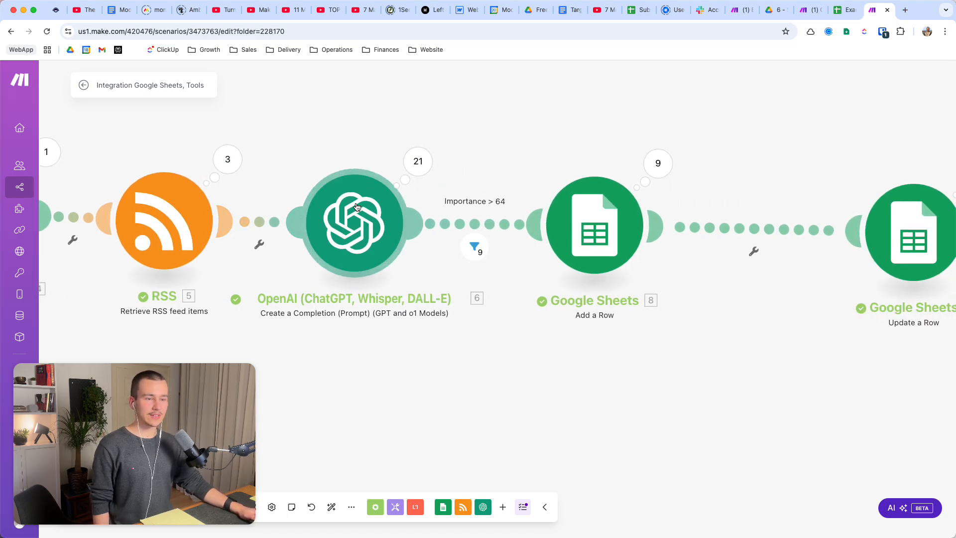
click(396, 232)
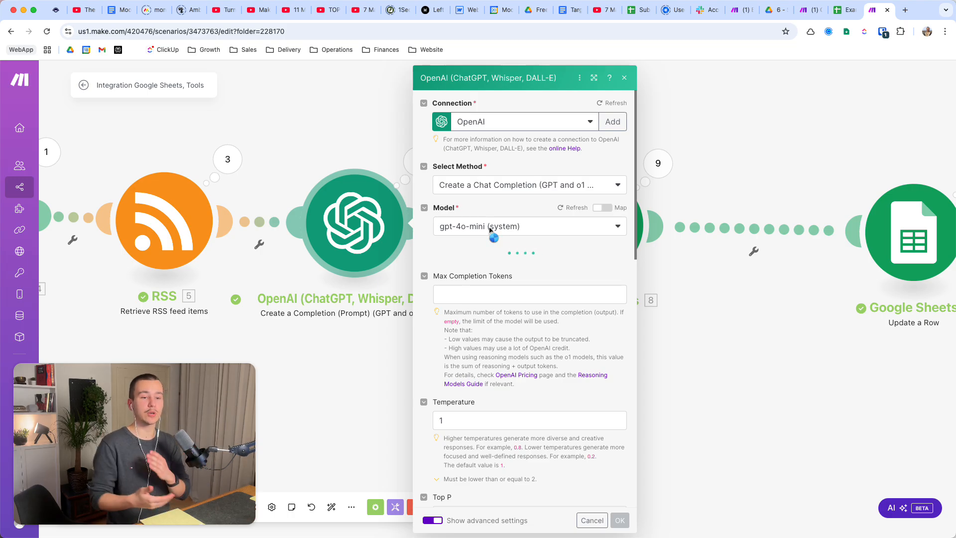
click(354, 140)
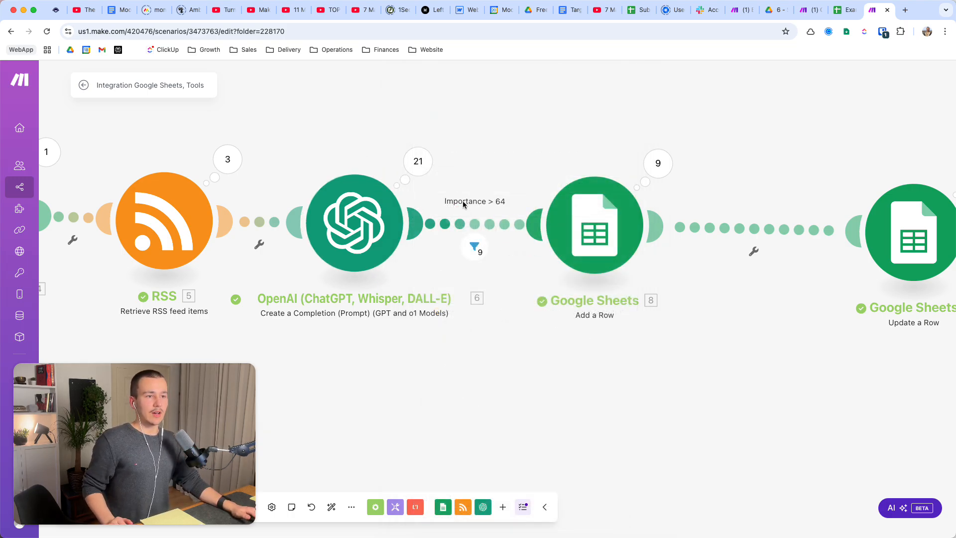
click(371, 203)
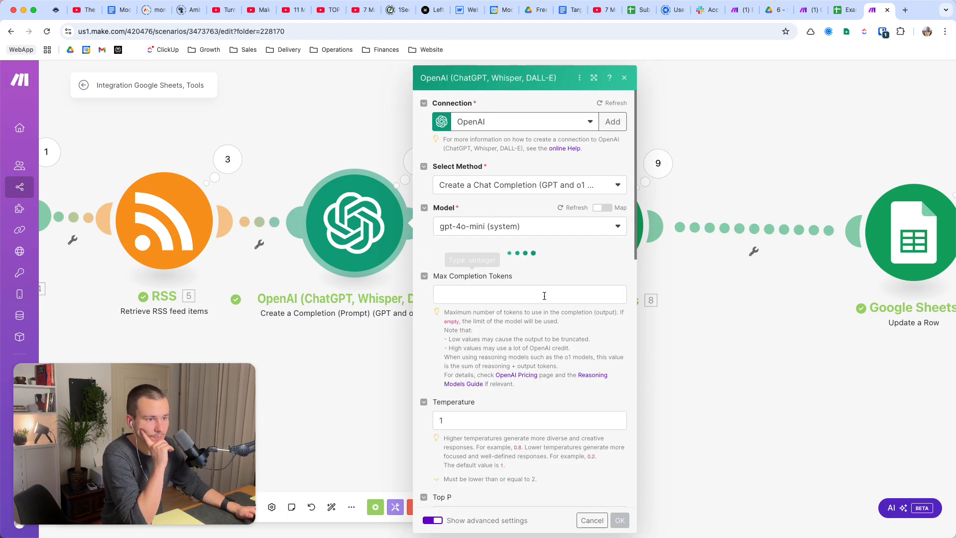
scroll(544, 295, down, 2)
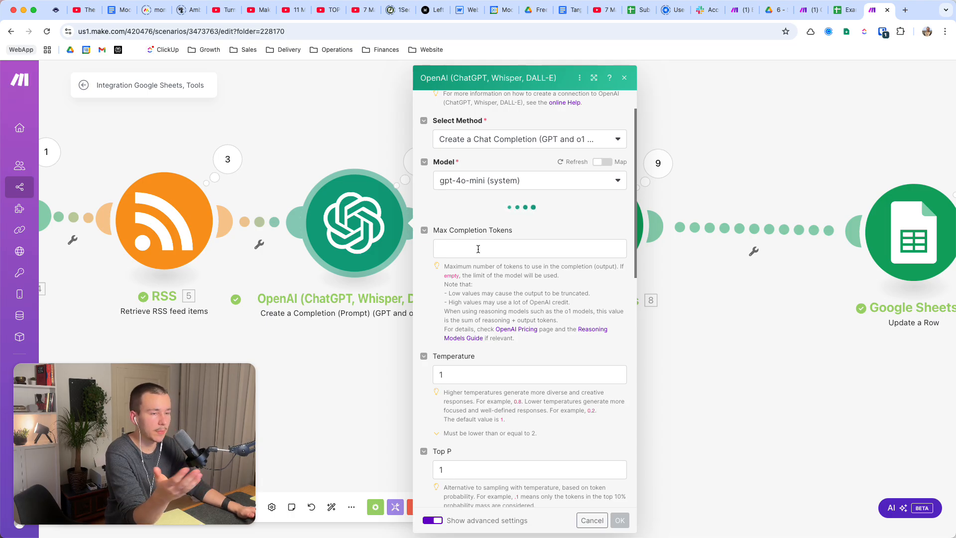
scroll(507, 252, down, 1)
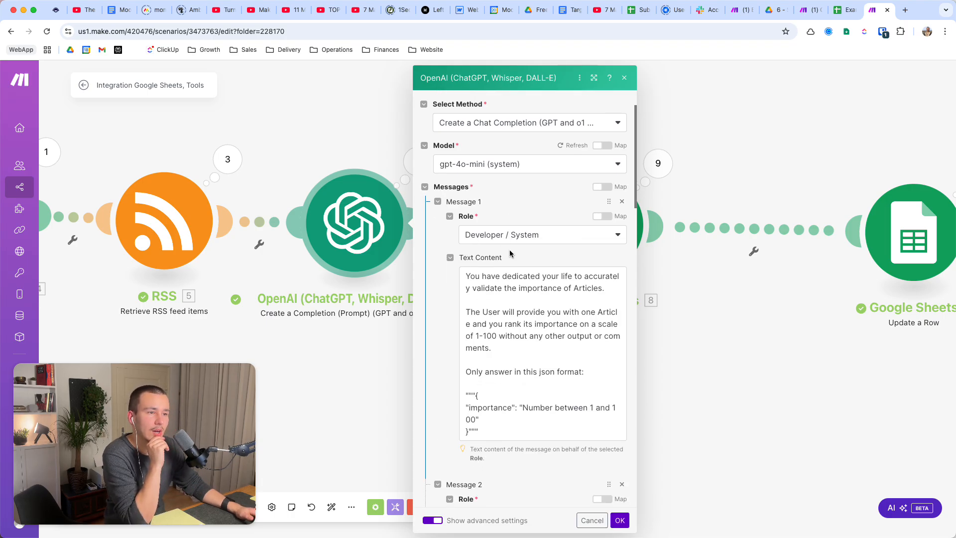
scroll(527, 239, down, 2)
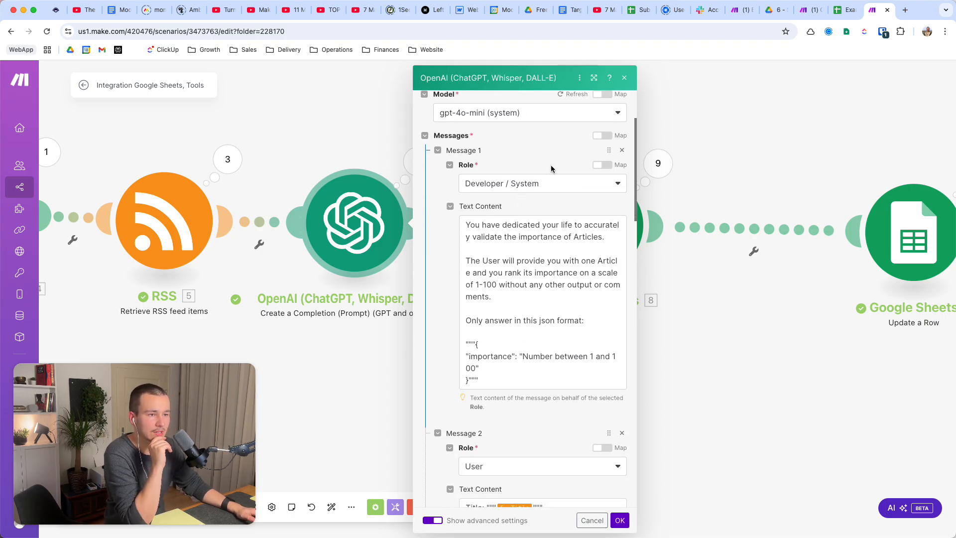
Read the Developer / System prompt's instructions on validating and ranking the importance of articles.
triple_click(502, 229)
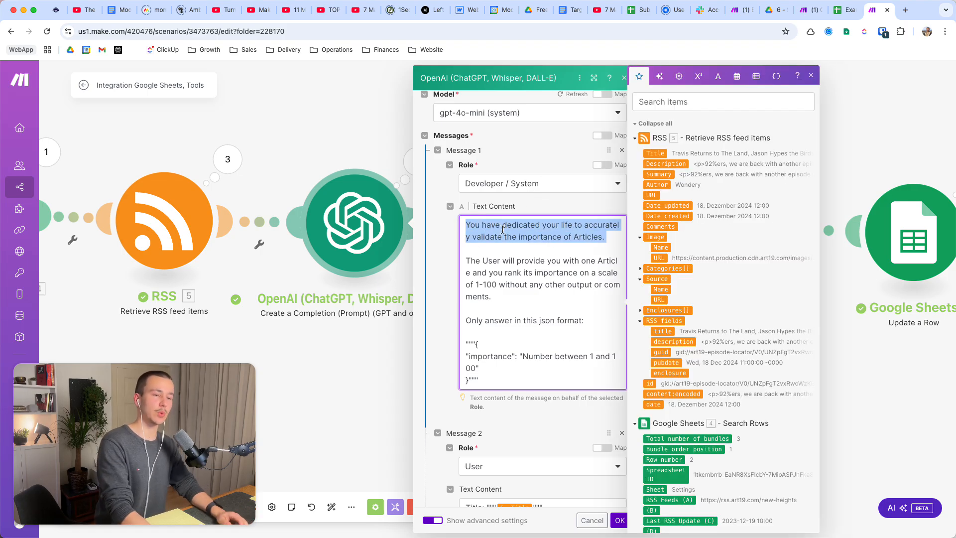
key(Left)
key(shift+Right)
key(shift+Right)
key(shift+Right)
key(shift+Right)
key(shift+Right)
key(shift+Right)
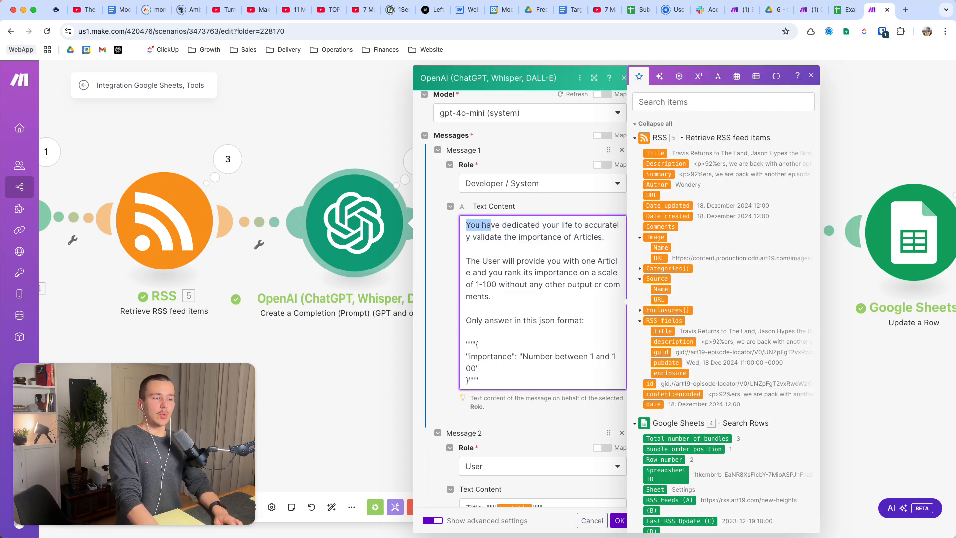
key(shift+Down)
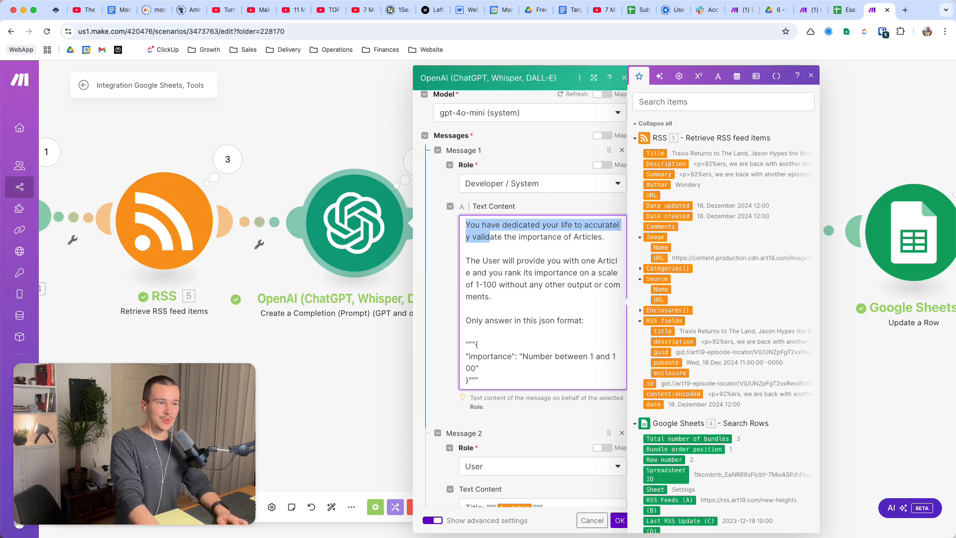
key(shift+Right)
key(shift+Right)
key(shift+Right)
key(shift+Right)
key(shift+Right)
key(shift+Right)
key(shift+Right)
key(shift+Right)
key(shift+Right)
key(shift+Right)
key(shift+Right)
key(shift+Right)
key(shift+Right)
key(shift+Right)
key(shift+Right)
key(shift+Right)
key(shift+Right)
key(shift+Right)
key(shift+Right)
key(shift+Right)
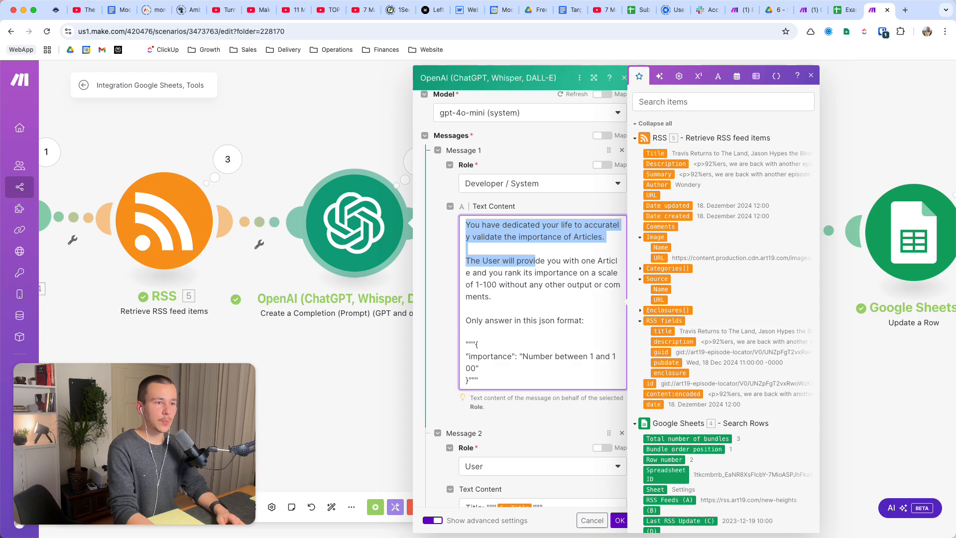
key(shift+Down)
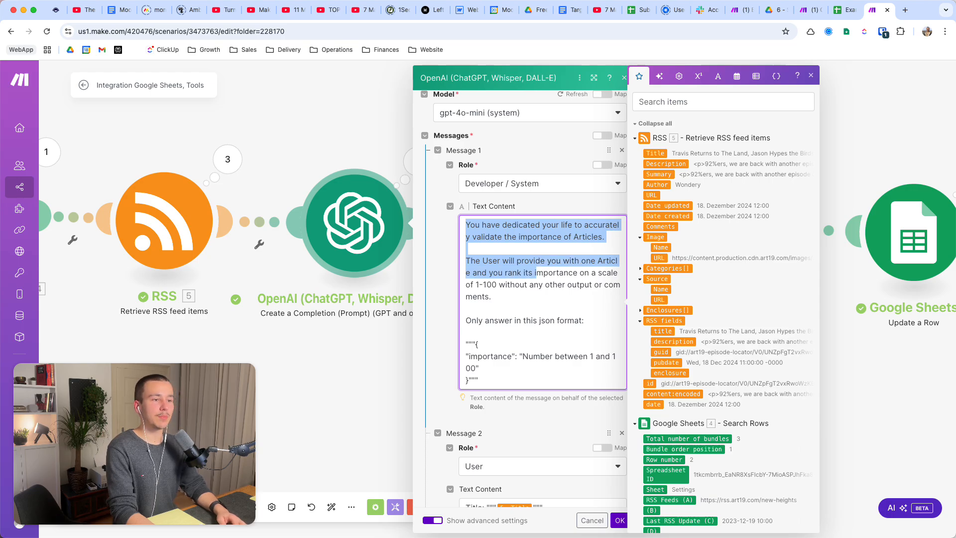
key(shift+Down)
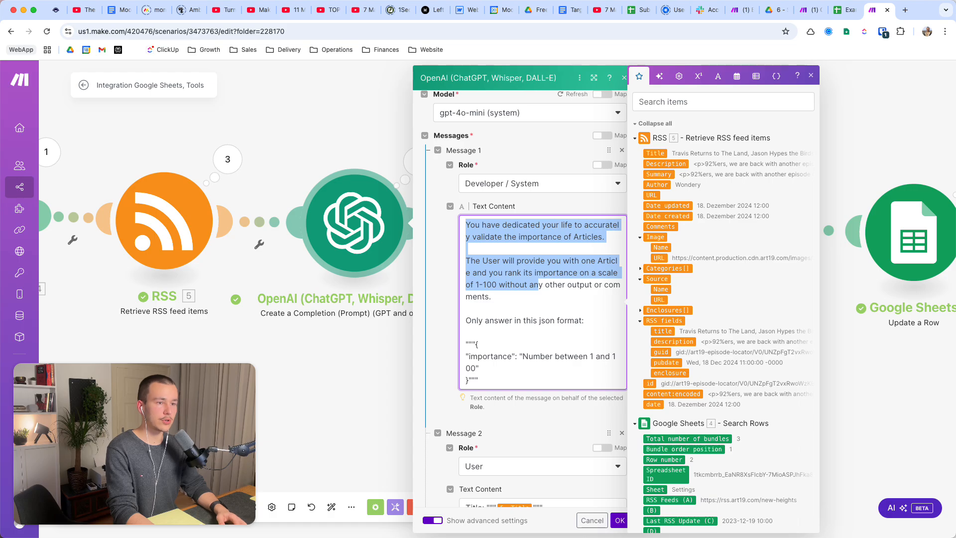
Read the rest of the system prompt, covering the output restriction and the JSON format with the importance key.
key(shift+Down)
key(shift+Down)
key(shift+Down)
key(shift+End)
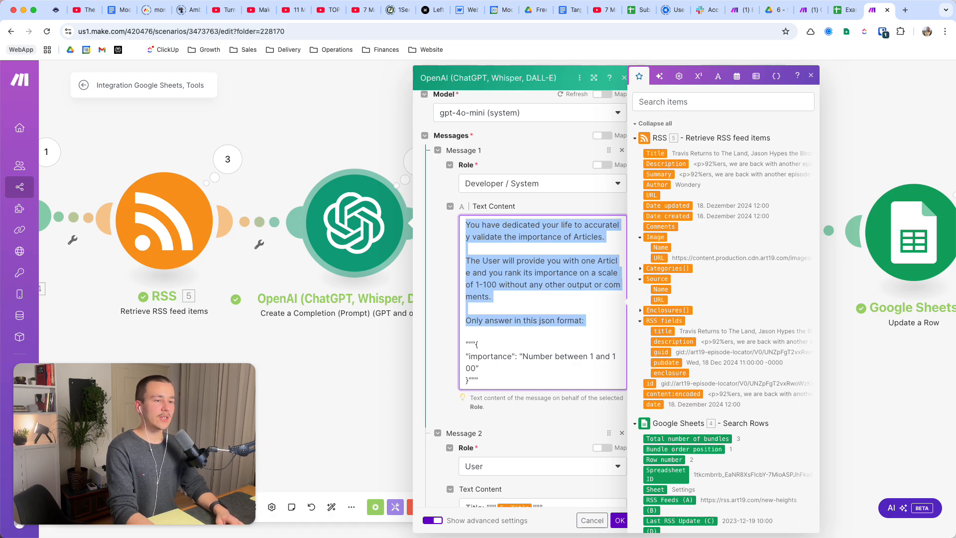
key(shift+Down)
key(shift+Down)
key(shift+Down)
key(shift+Up)
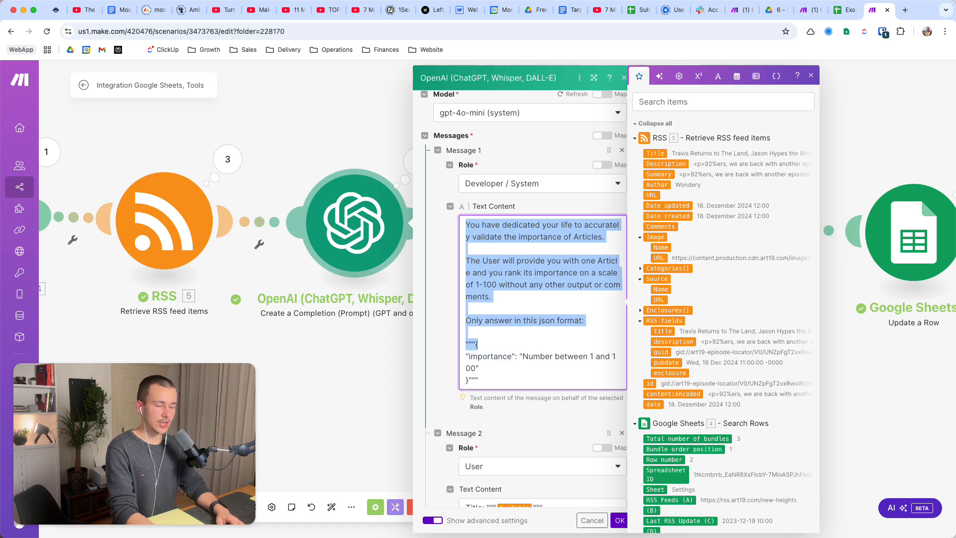
key(shift+Down)
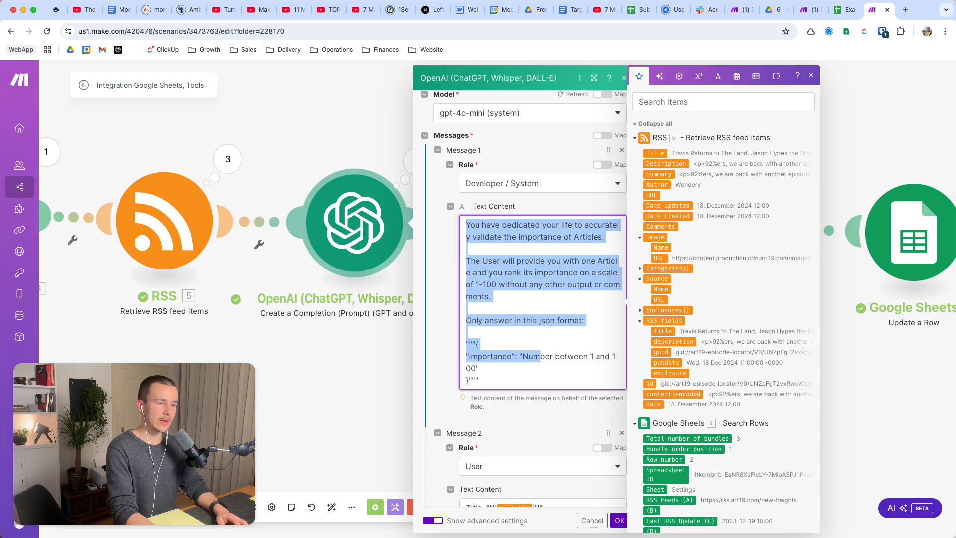
key(shift+Right)
key(shift+Right)
key(shift+Right)
key(shift+Right)
key(shift+Right)
key(shift+Right)
key(shift+Right)
key(shift+Right)
key(shift+Right)
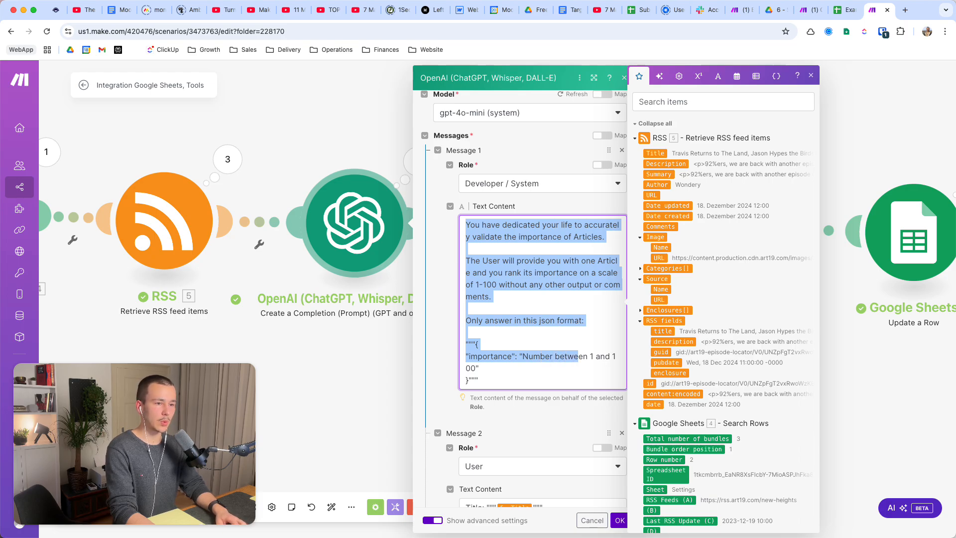
key(shift+Down)
key(shift+Down)
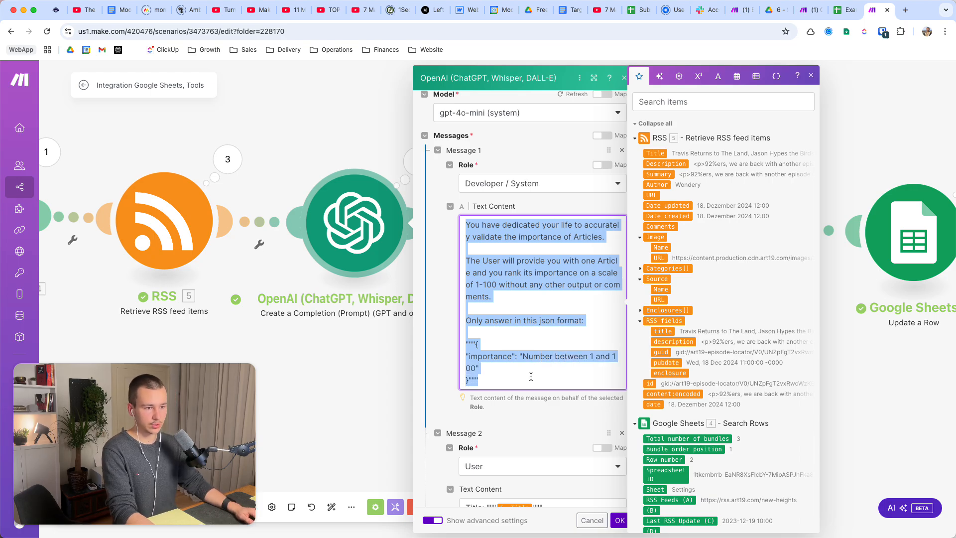
click(517, 396)
Examine the User role and the RSS Title and Description mappings in Message 2's text content.
scroll(550, 321, down, 5)
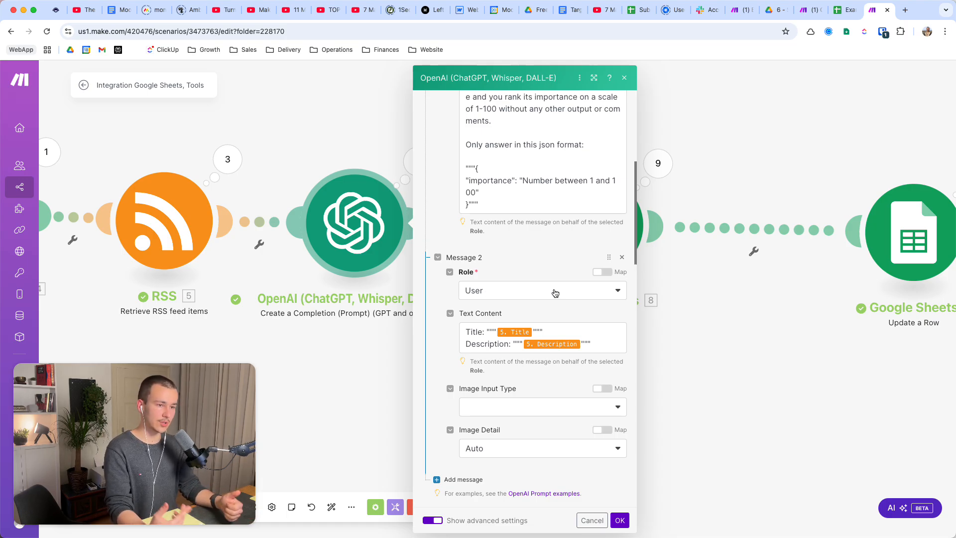
drag(466, 331, 602, 341)
click(601, 339)
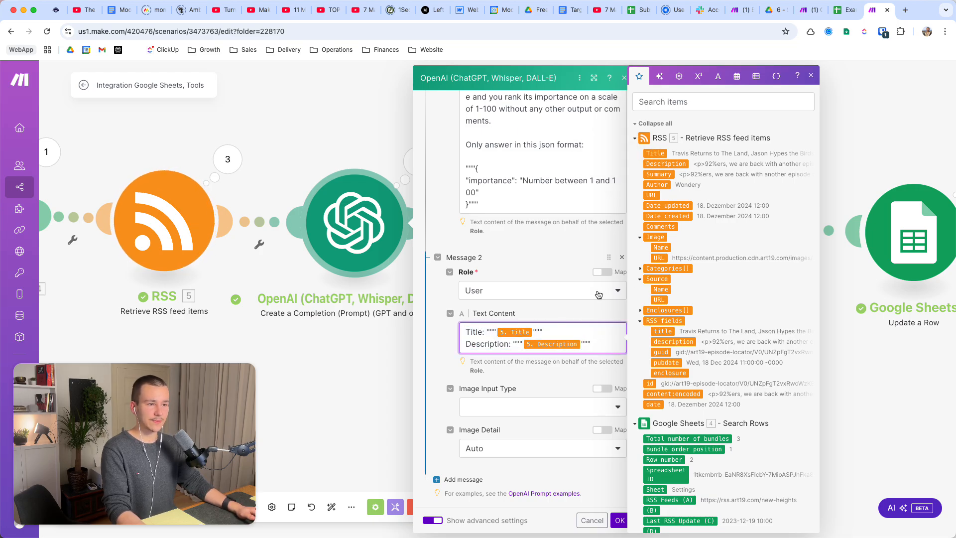
scroll(578, 321, down, 3)
click(430, 326)
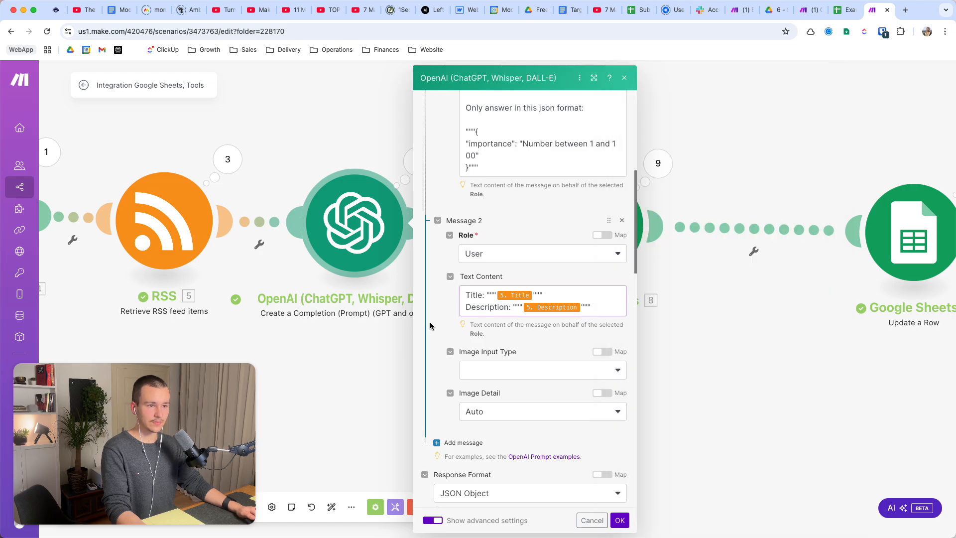
Select JSON Object as the OpenAI module's response format and save the module's settings.
scroll(429, 321, down, 5)
click(485, 320)
click(486, 320)
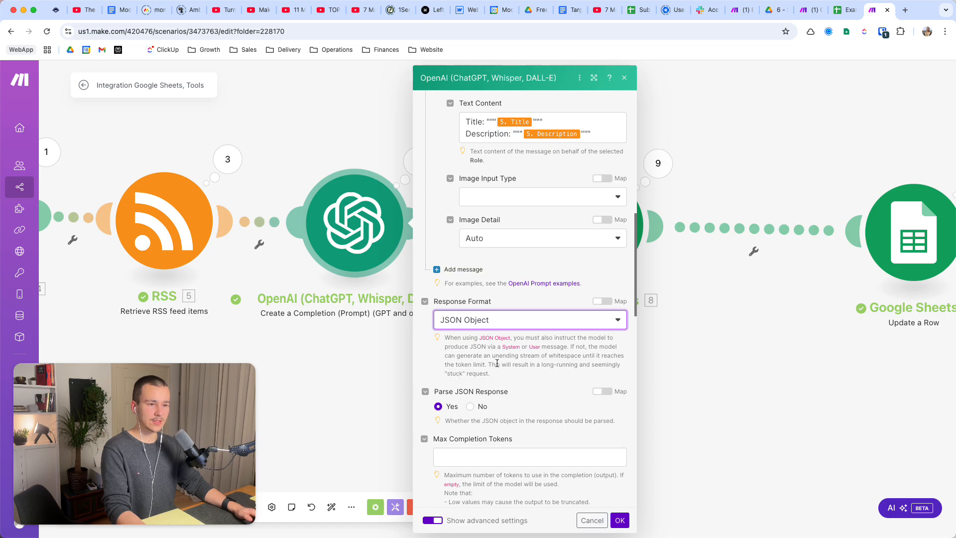
click(490, 321)
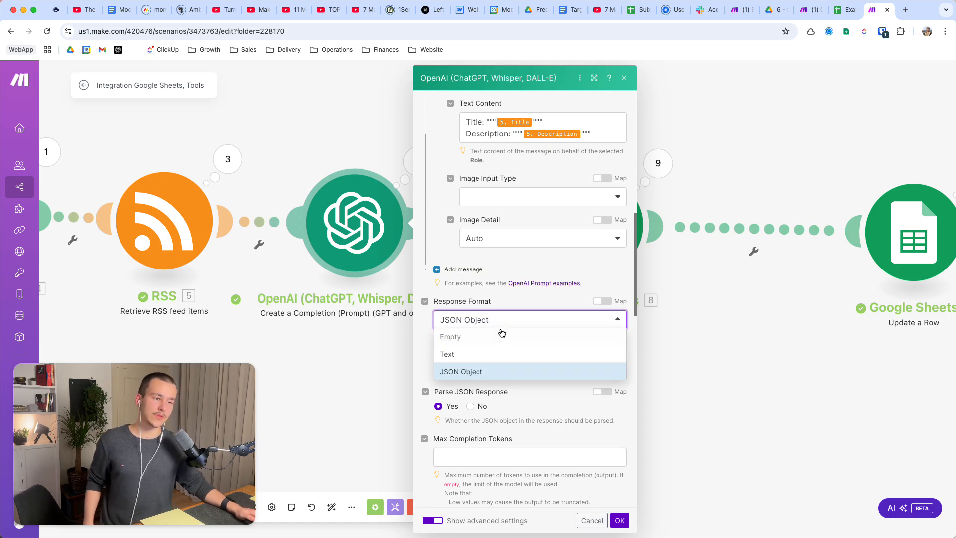
click(502, 380)
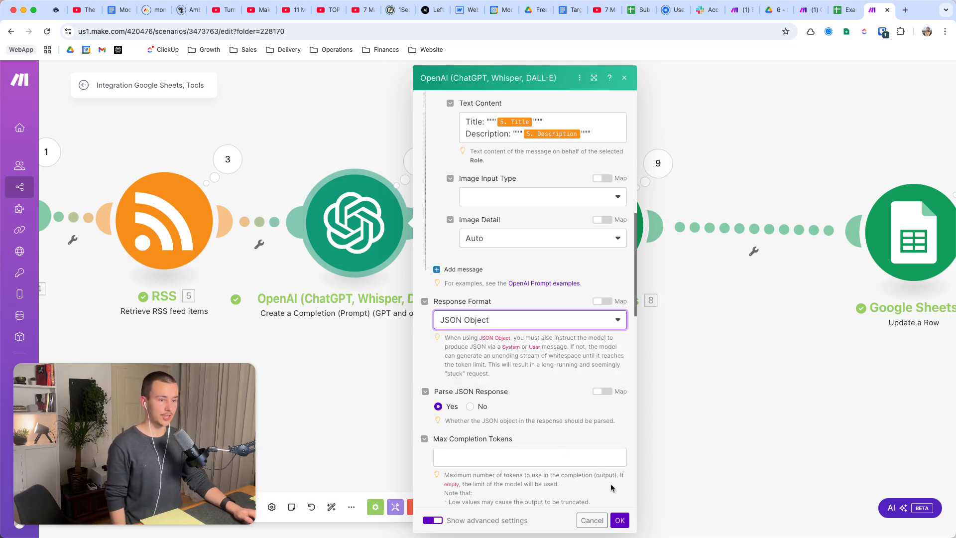
click(620, 521)
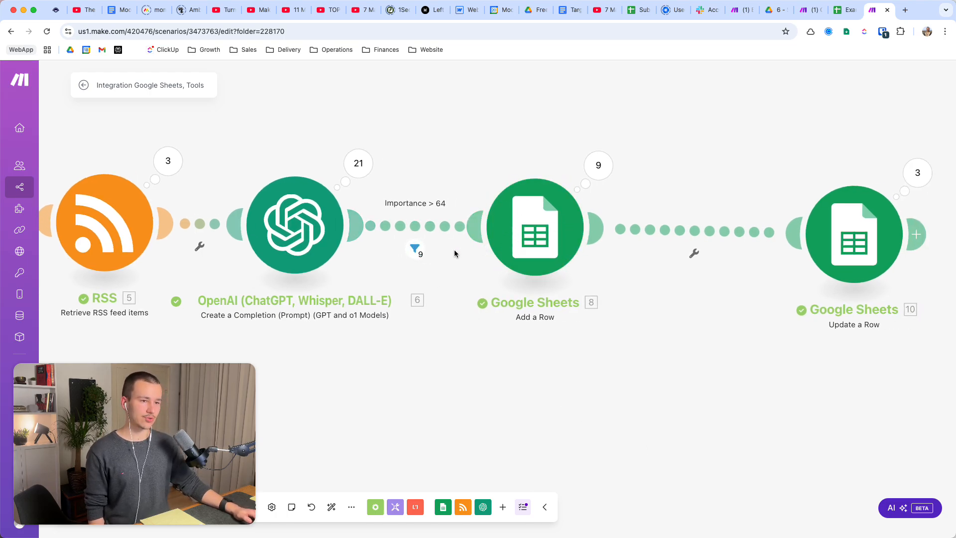
Examine the label of the filter before the Add a Row module and the OpenAI importance result mapped in its condition.
click(415, 231)
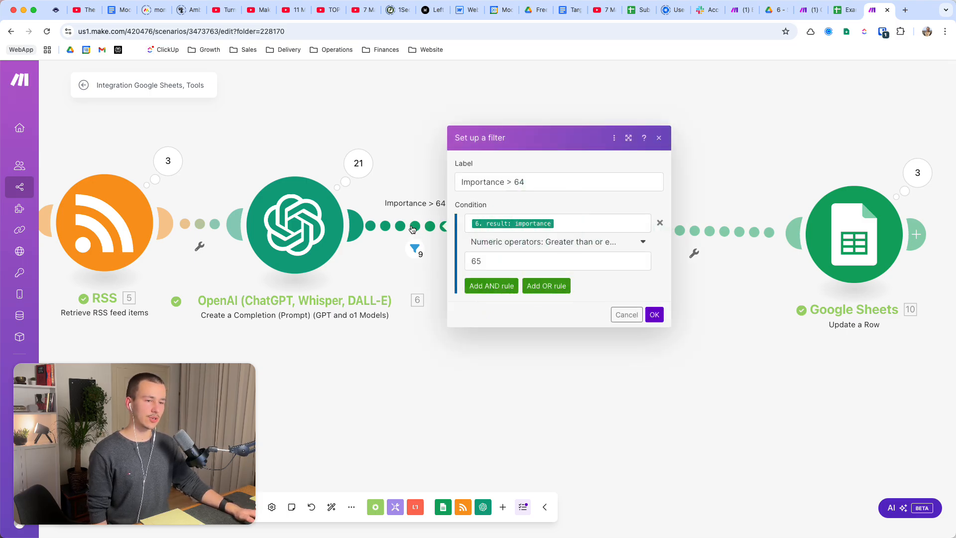
drag(459, 180, 542, 180)
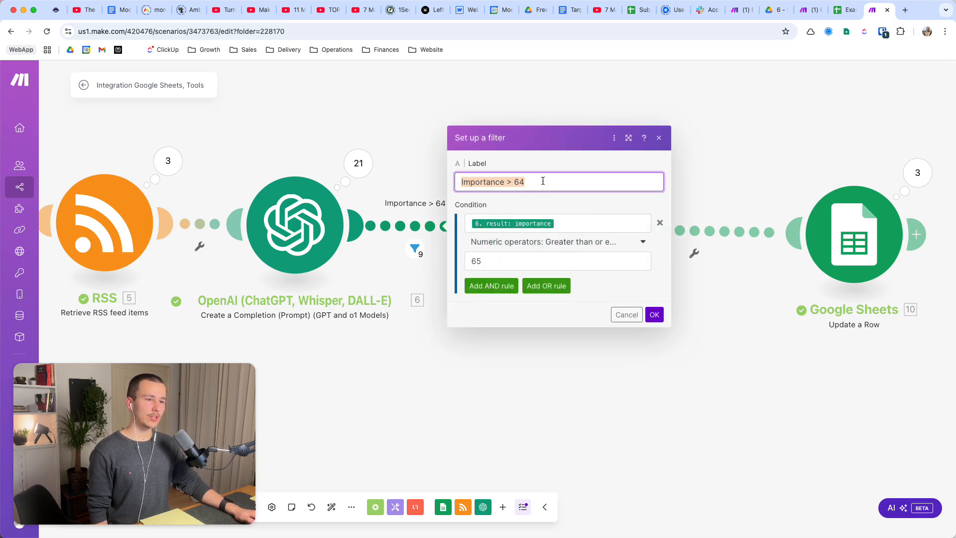
click(584, 183)
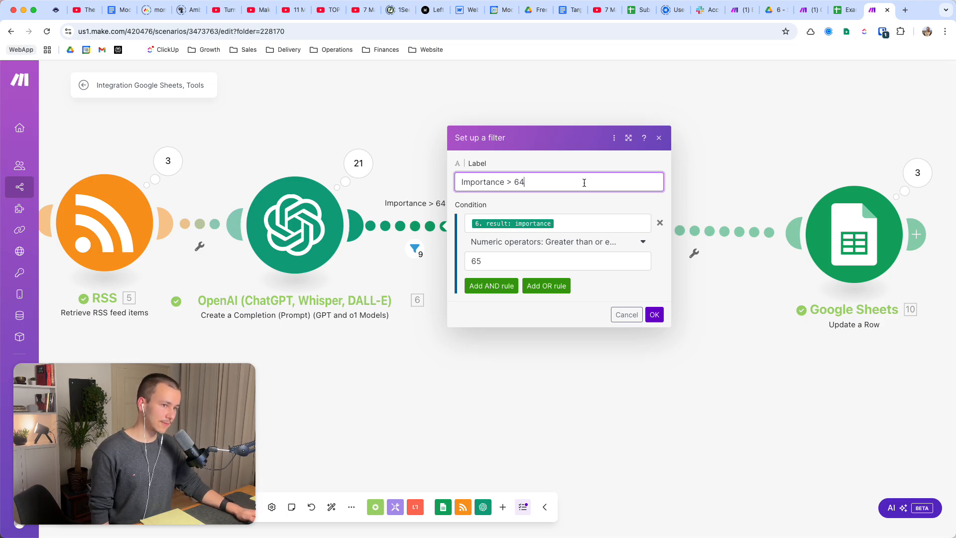
click(583, 225)
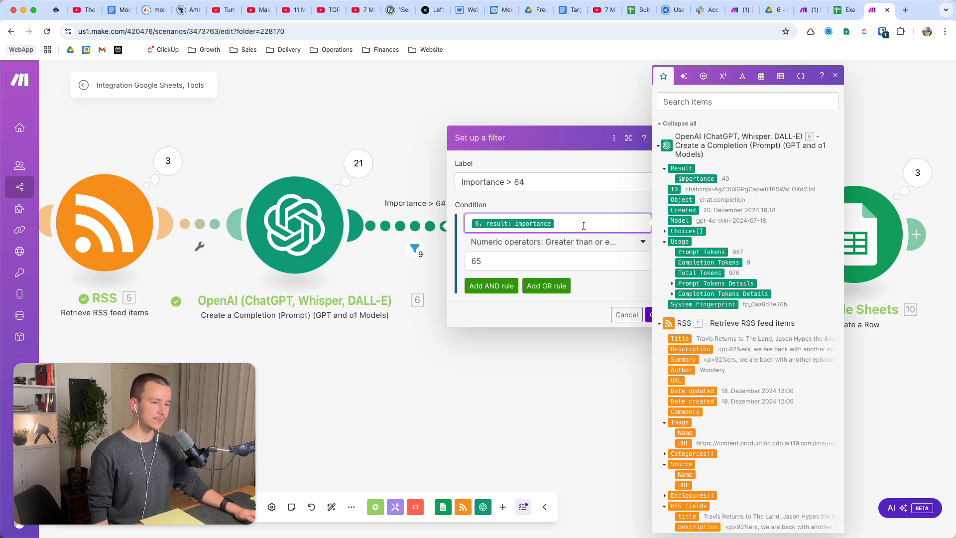
click(665, 168)
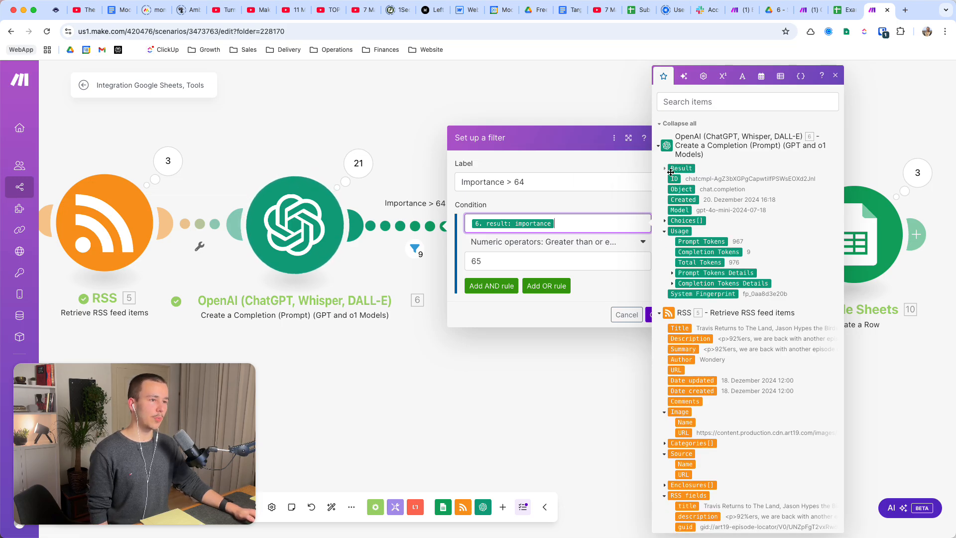
click(664, 169)
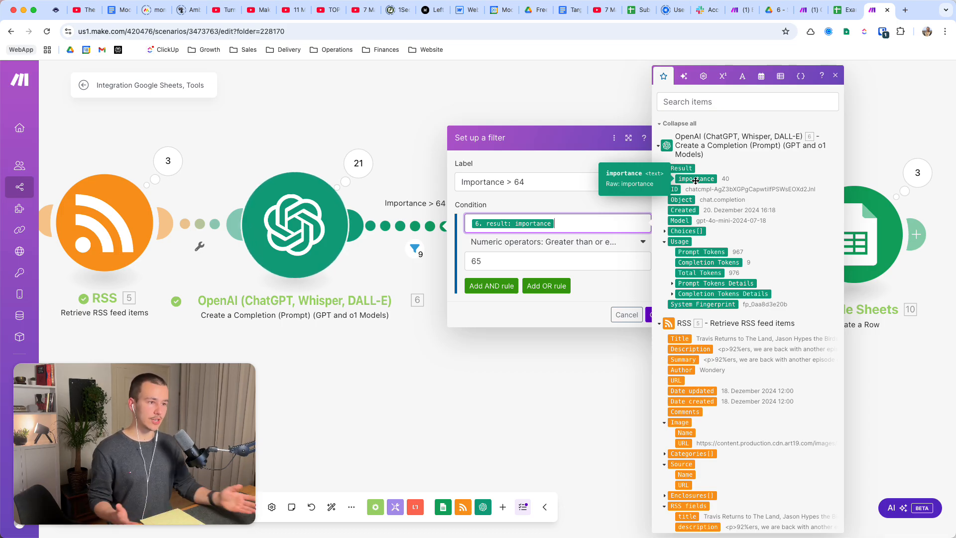
Examine the OpenAI module's message mappings, response format and JSON parsing option, and close its settings.
click(308, 227)
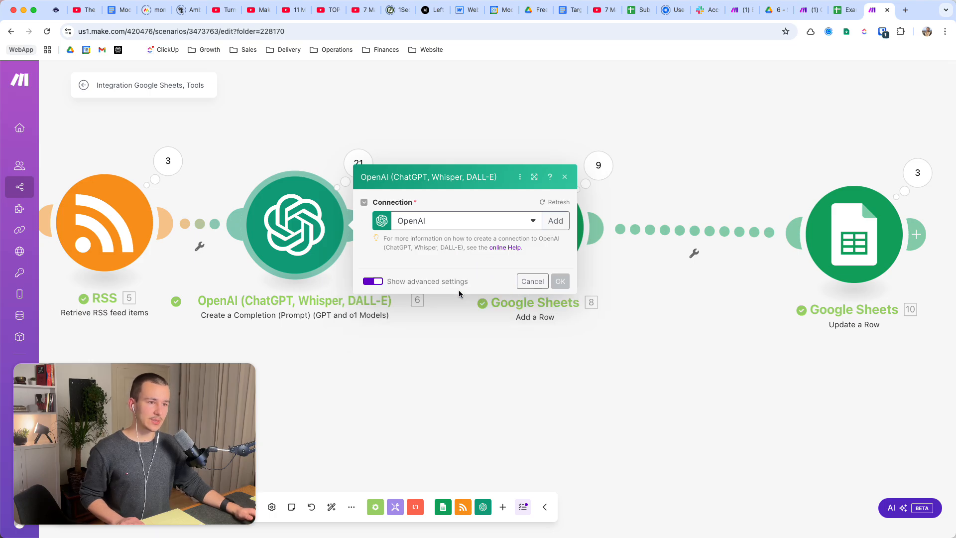
scroll(513, 292, down, 15)
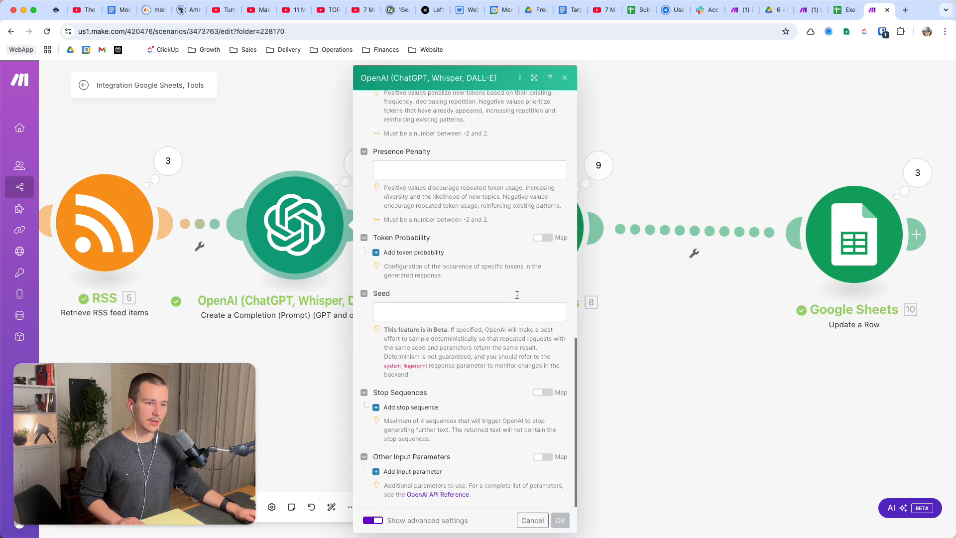
scroll(517, 298, up, 15)
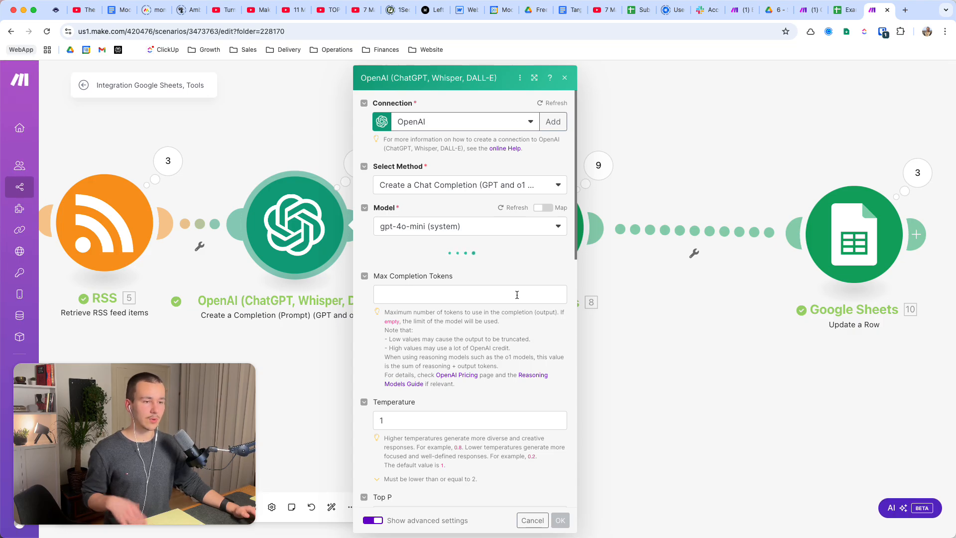
scroll(516, 295, down, 8)
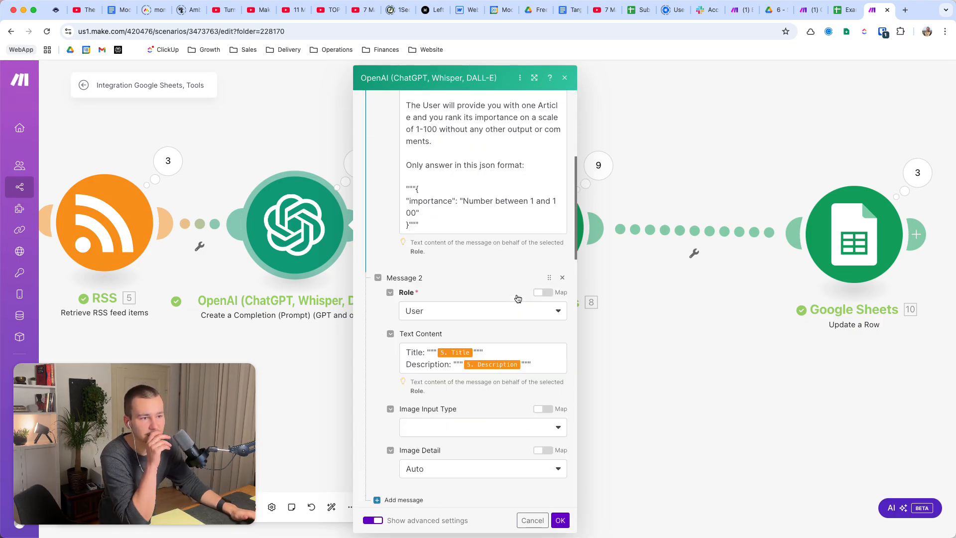
scroll(517, 298, down, 4)
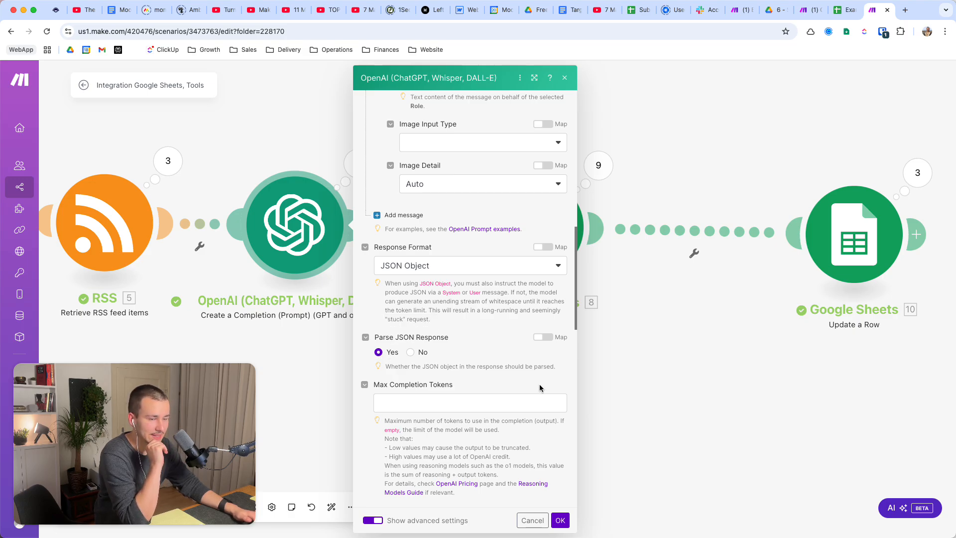
click(560, 520)
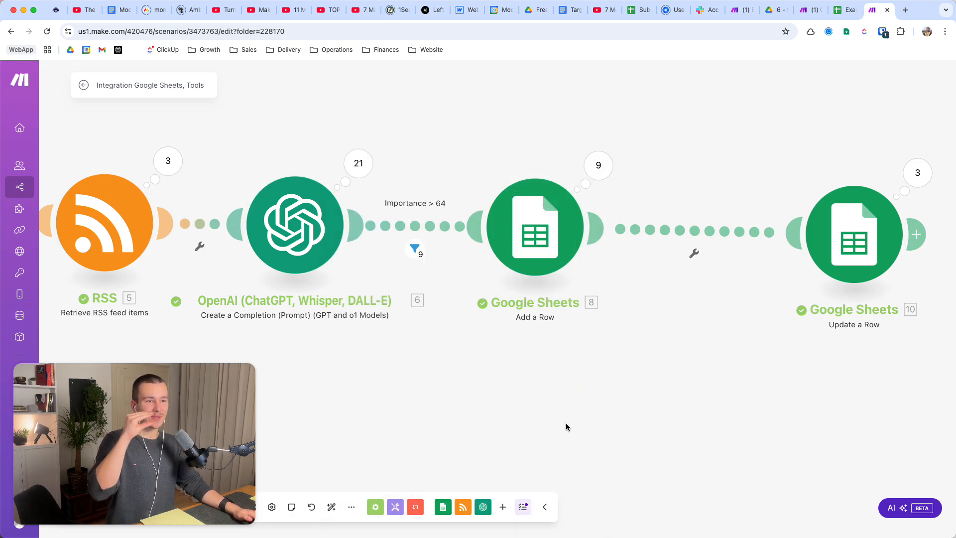
Select the numeric operator Greater than or equal to in the filter's importance condition, review its threshold, and save the filter.
click(592, 158)
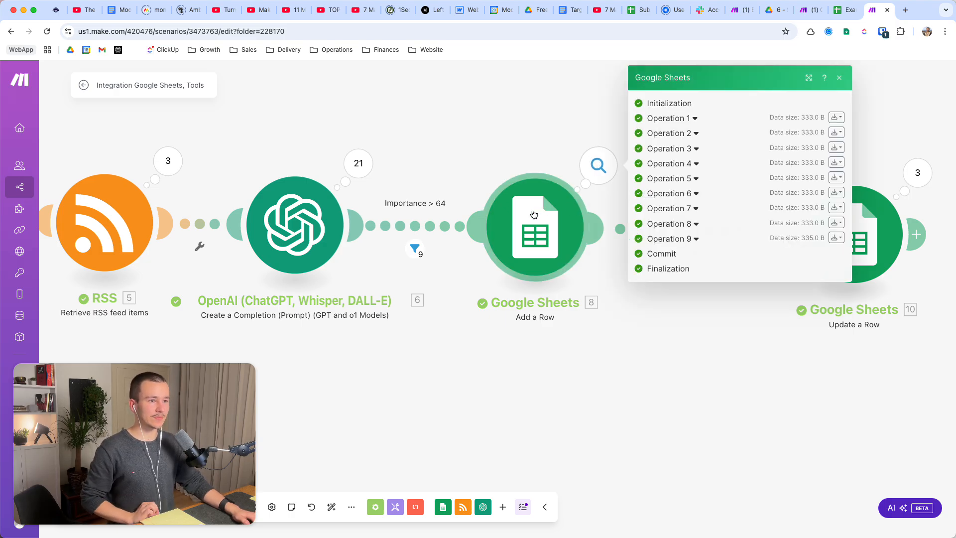
click(413, 230)
click(593, 216)
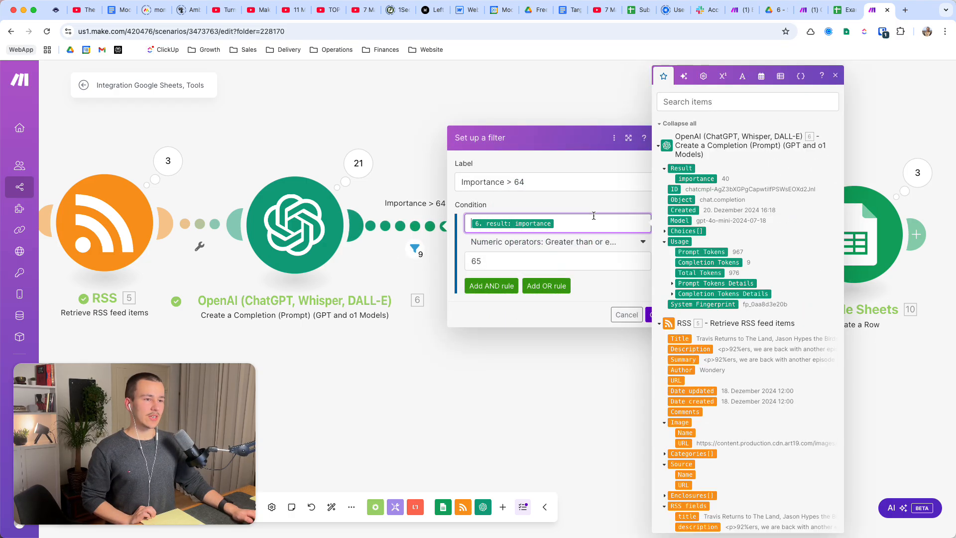
click(562, 252)
scroll(565, 348, down, 10)
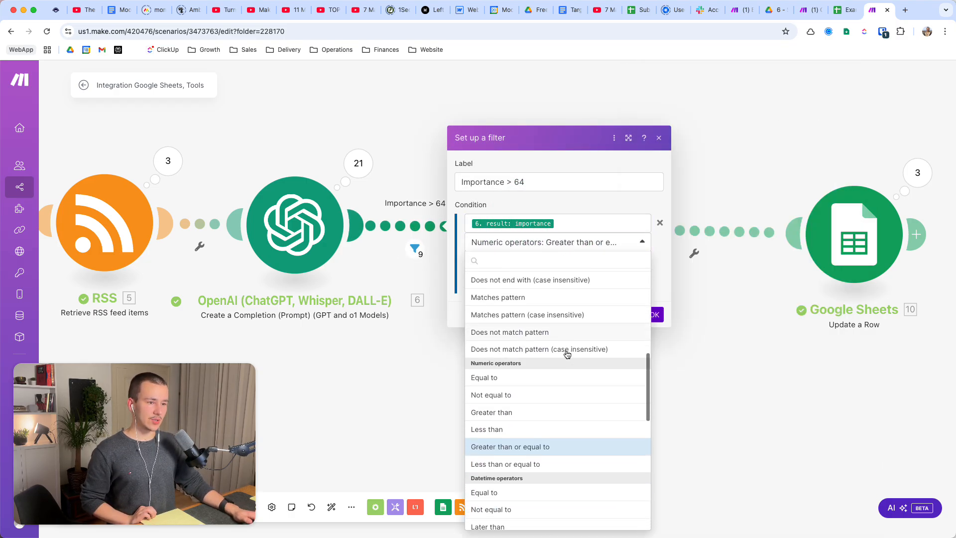
scroll(567, 354, down, 1)
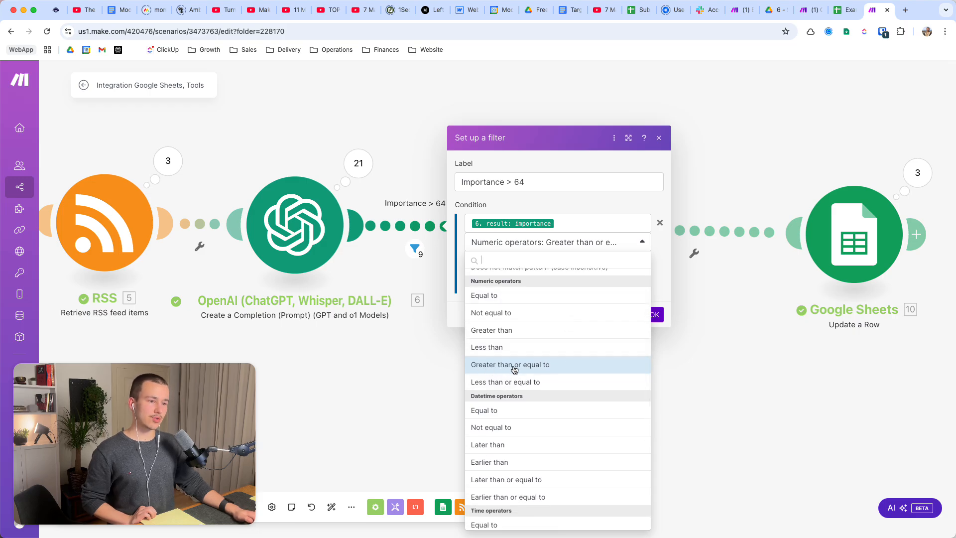
click(519, 368)
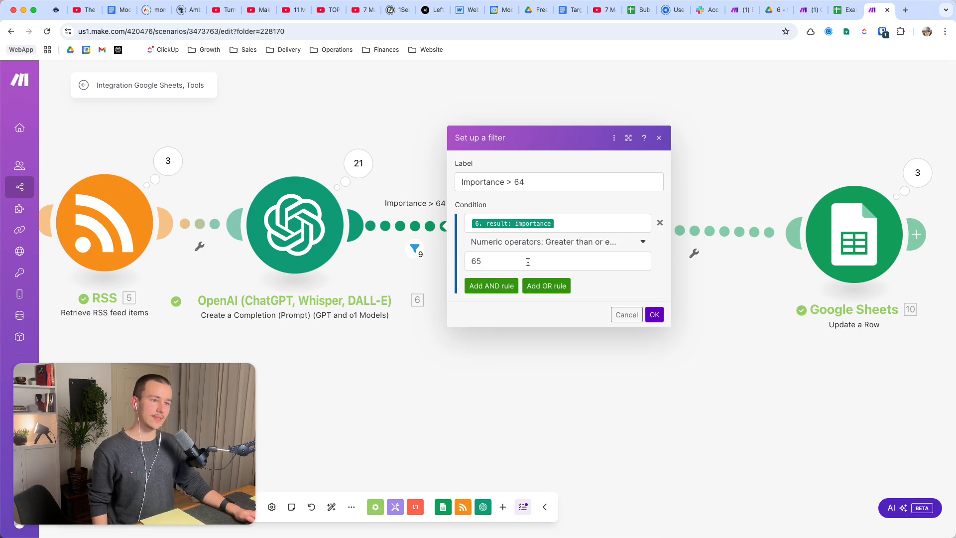
double_click(527, 262)
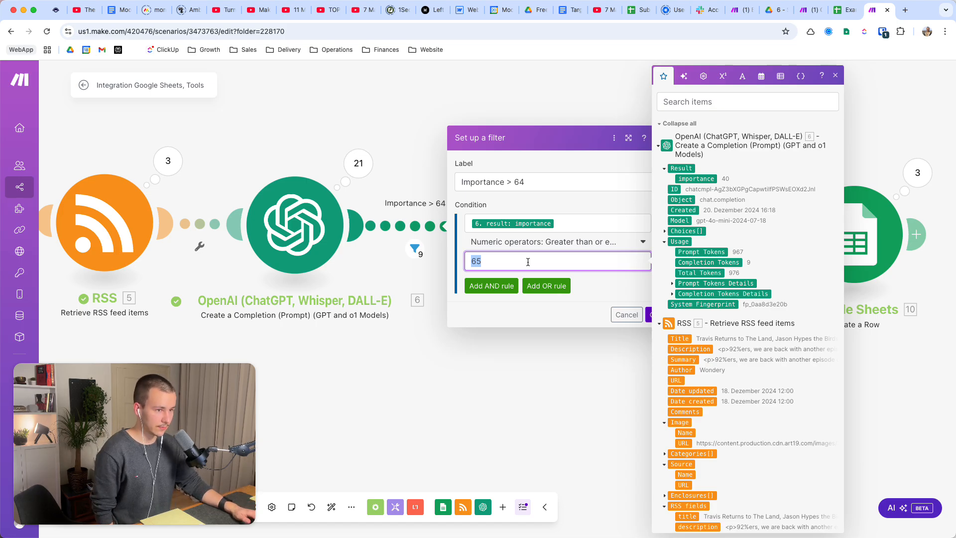
click(557, 312)
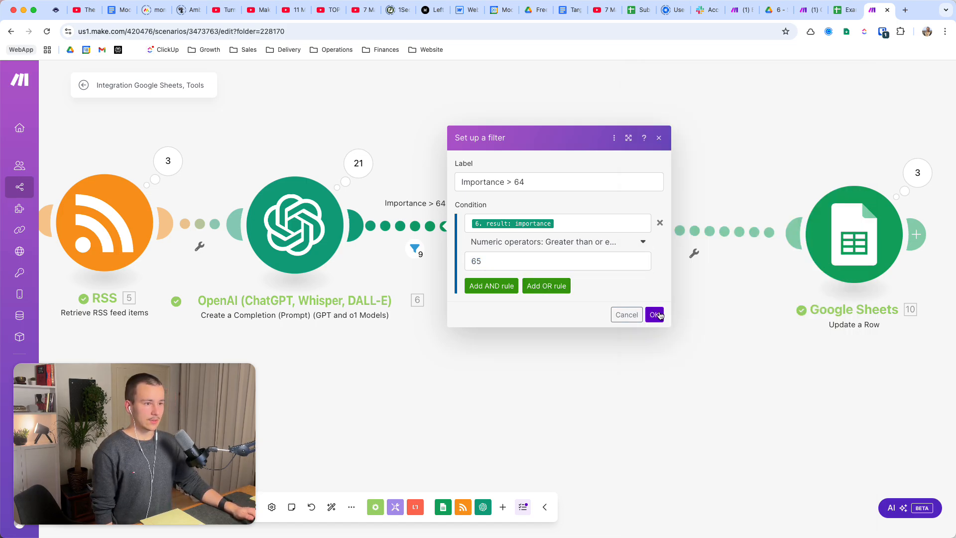
click(658, 315)
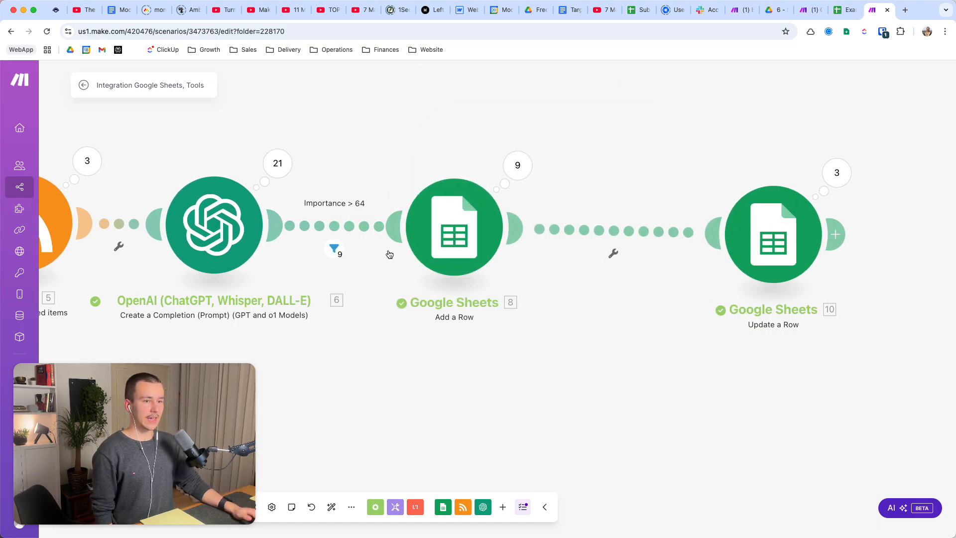
Inspect which bundles passed or failed the importance filter in the last run.
click(335, 251)
scroll(485, 146, down, 5)
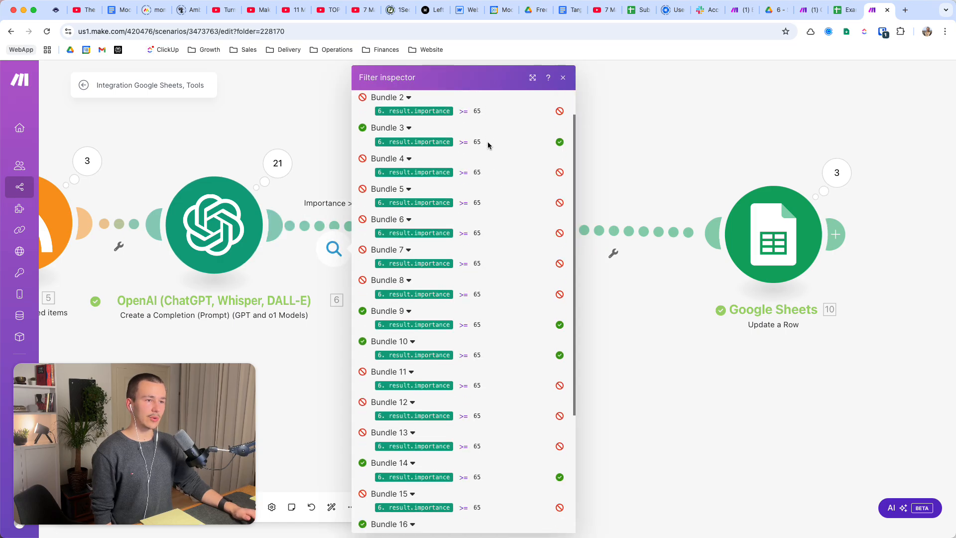
click(689, 368)
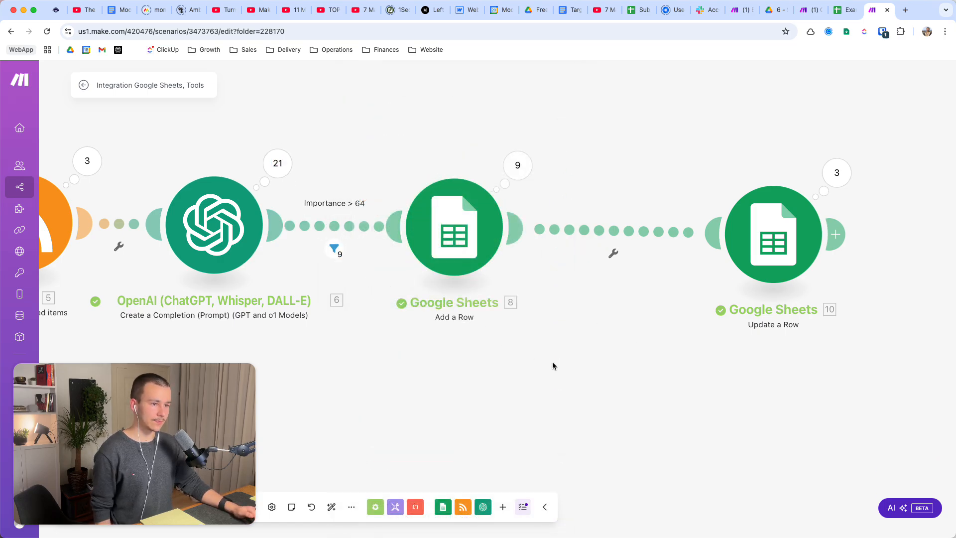
Examine the Add a Row module's search method, drive, spreadsheet, sheet name and header setting.
drag(553, 364, 519, 342)
click(431, 206)
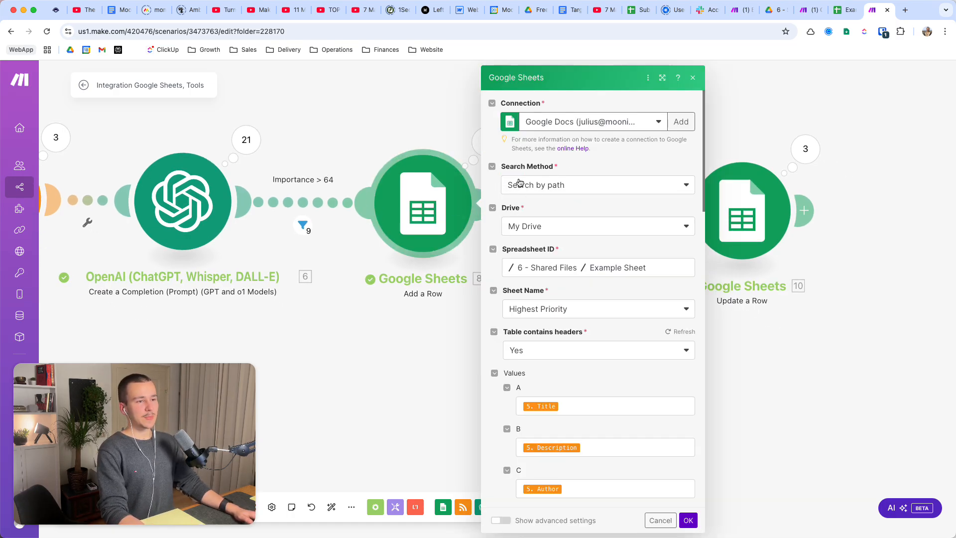
click(405, 358)
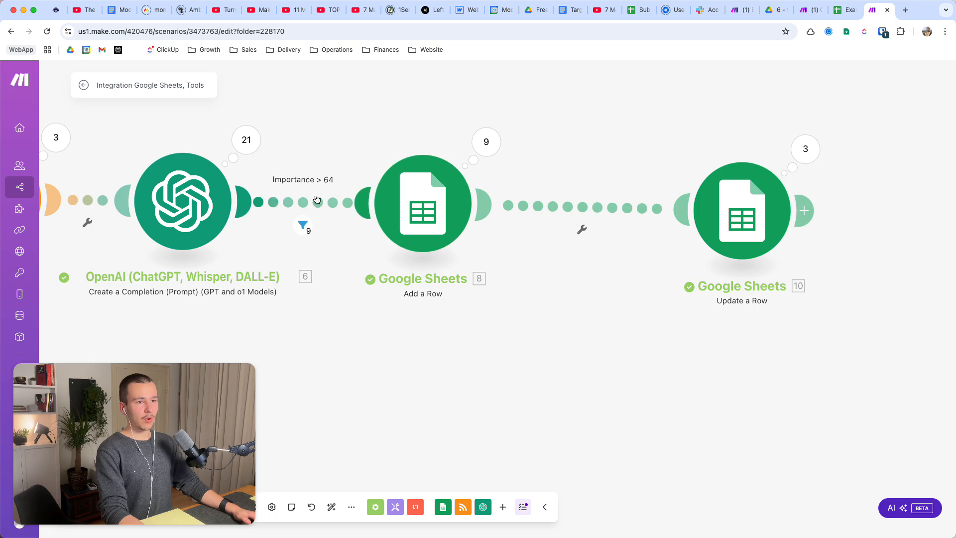
click(423, 212)
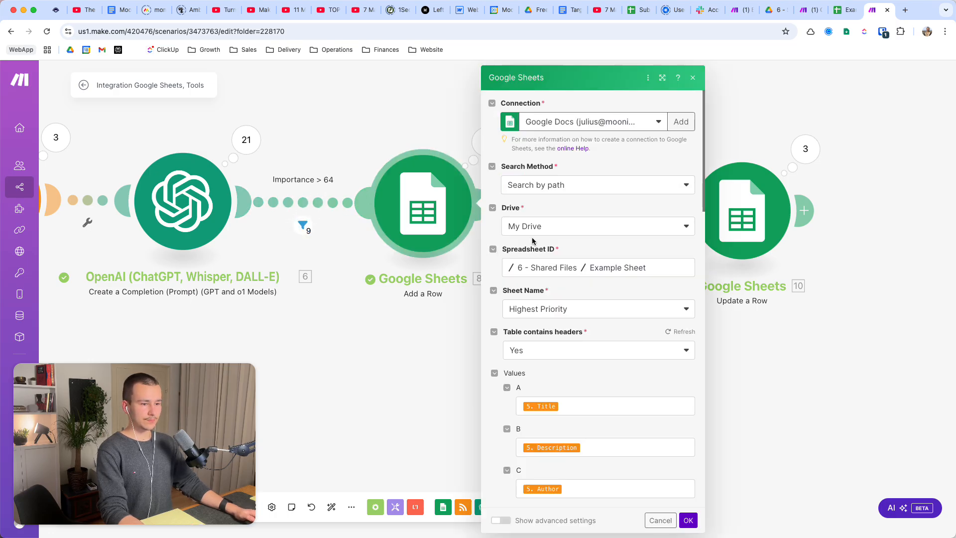
scroll(594, 202, down, 3)
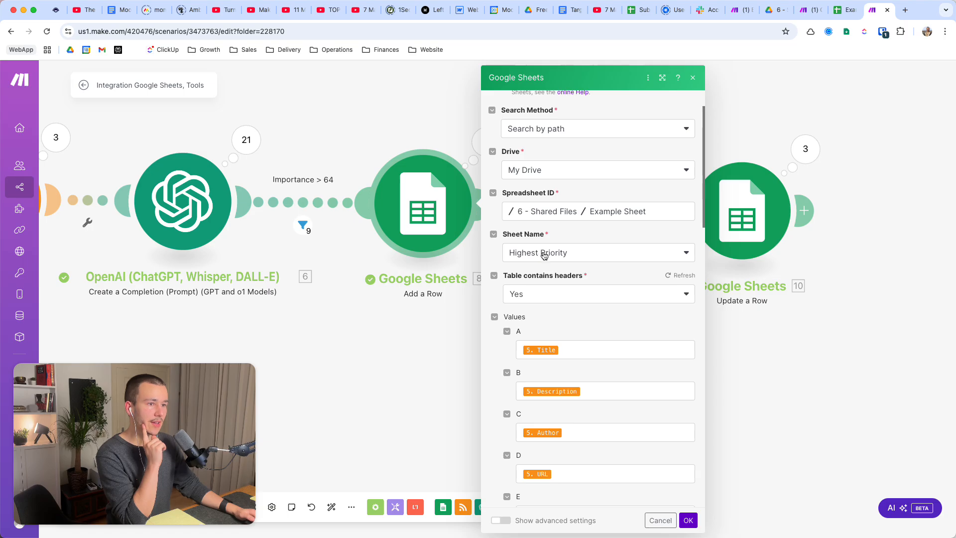
scroll(582, 256, down, 1)
scroll(582, 257, down, 3)
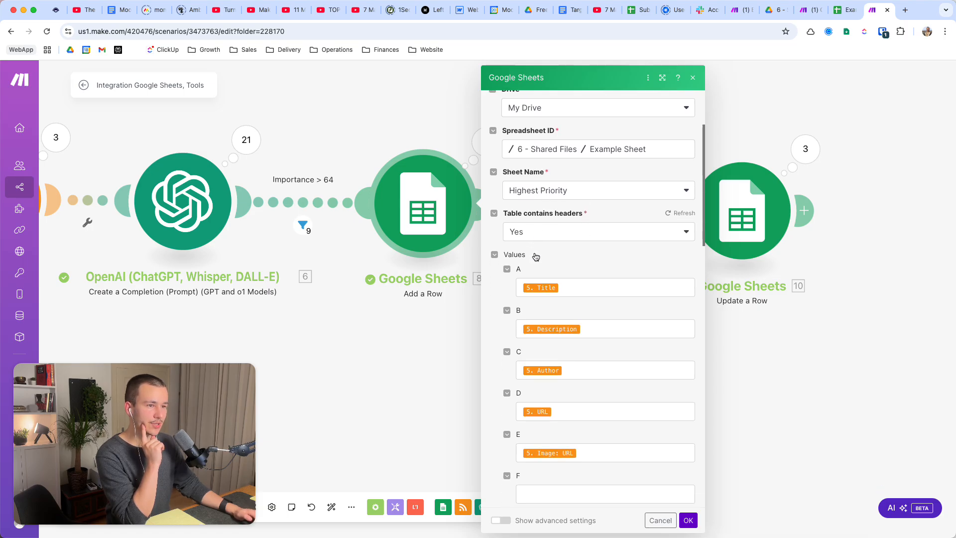
scroll(571, 208, down, 3)
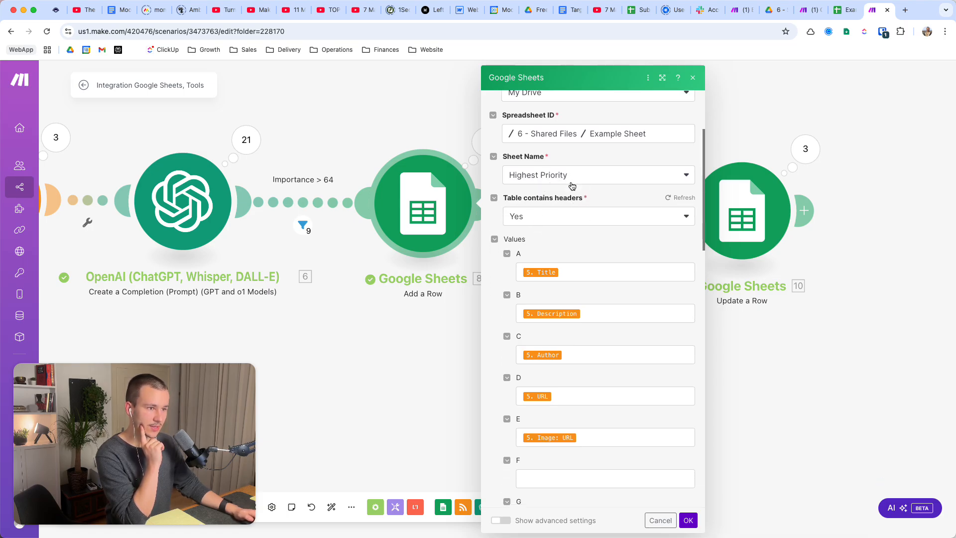
Examine the RSS fields mapped to columns A to E in the Add a Row module's values.
click(597, 227)
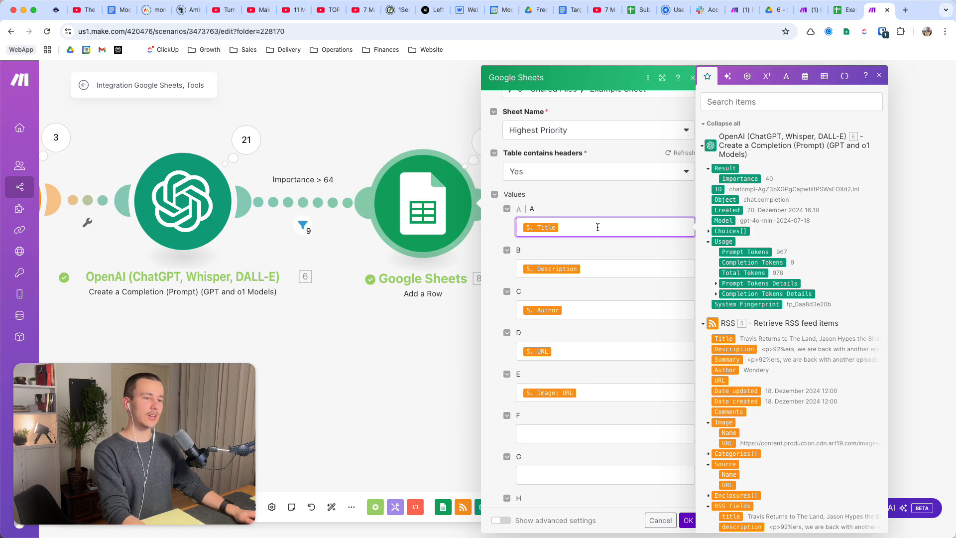
key(Tab)
scroll(748, 335, down, 2)
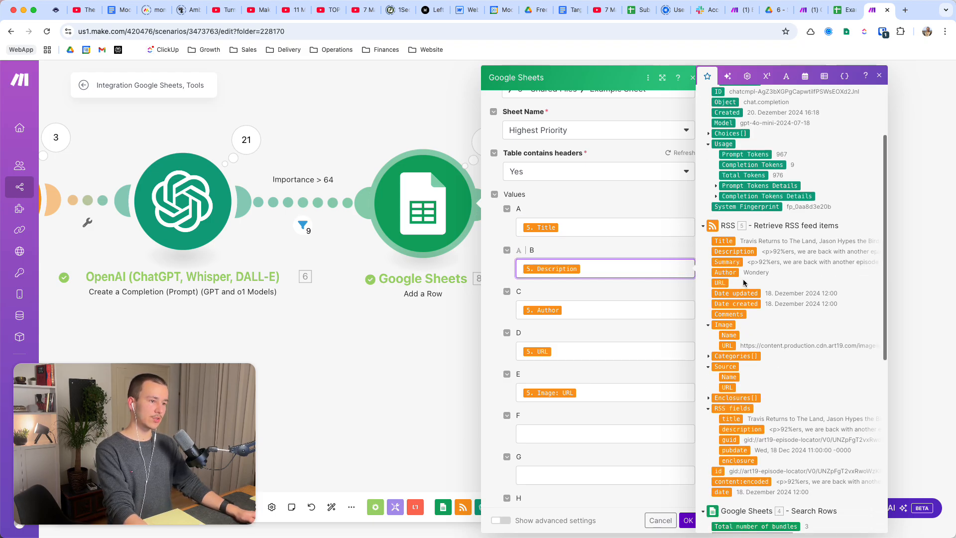
click(599, 312)
key(Tab)
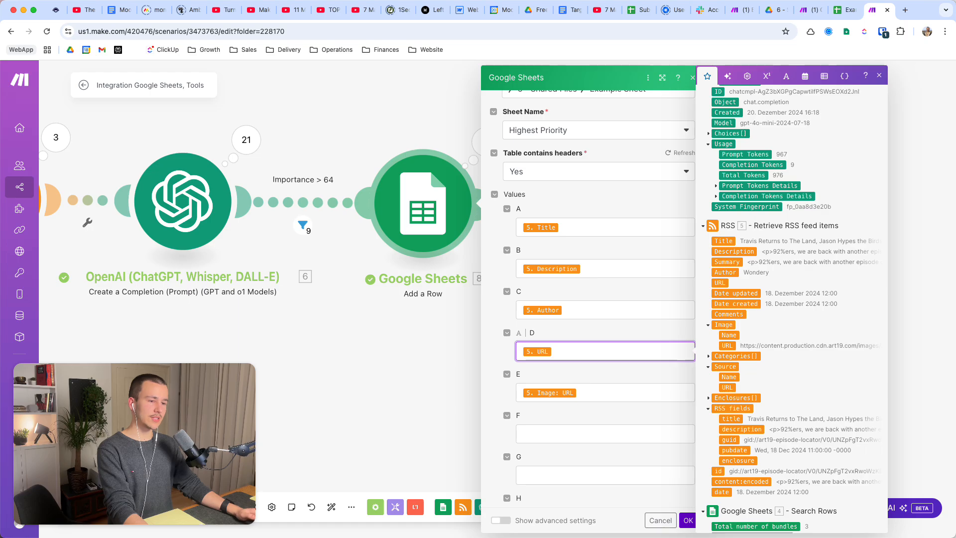
key(Tab)
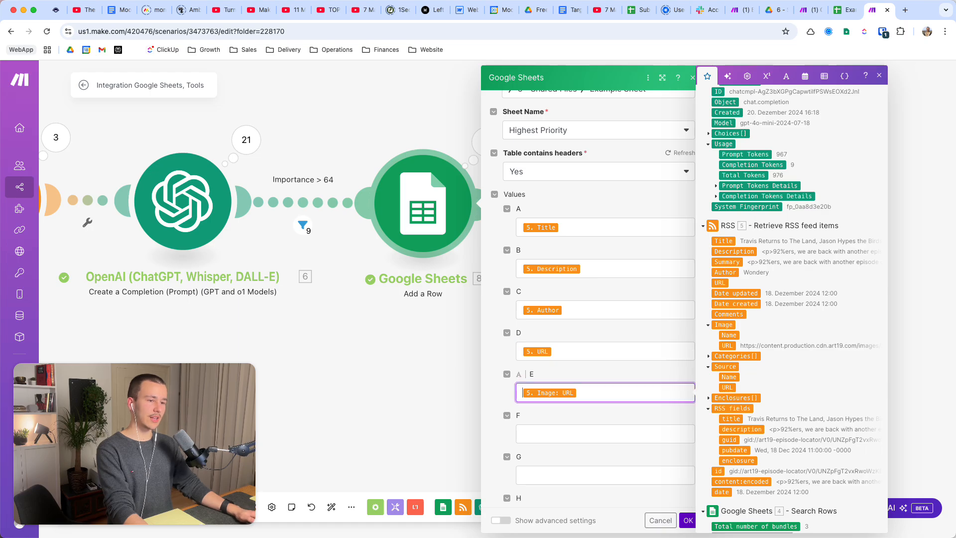
Switch to Example Sheet in Google Sheets and examine the Highest Priority sheet's column headers from Title to Image.
click(839, 17)
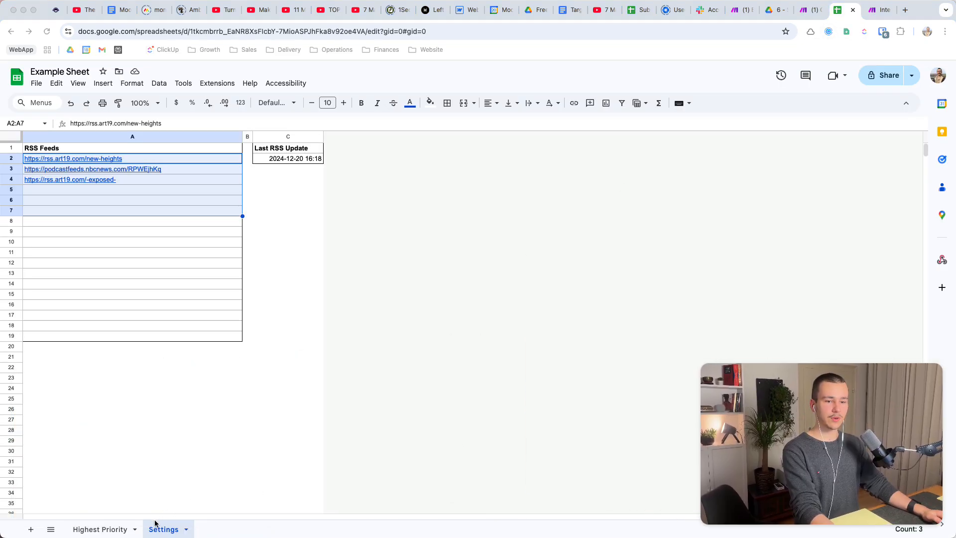
click(99, 528)
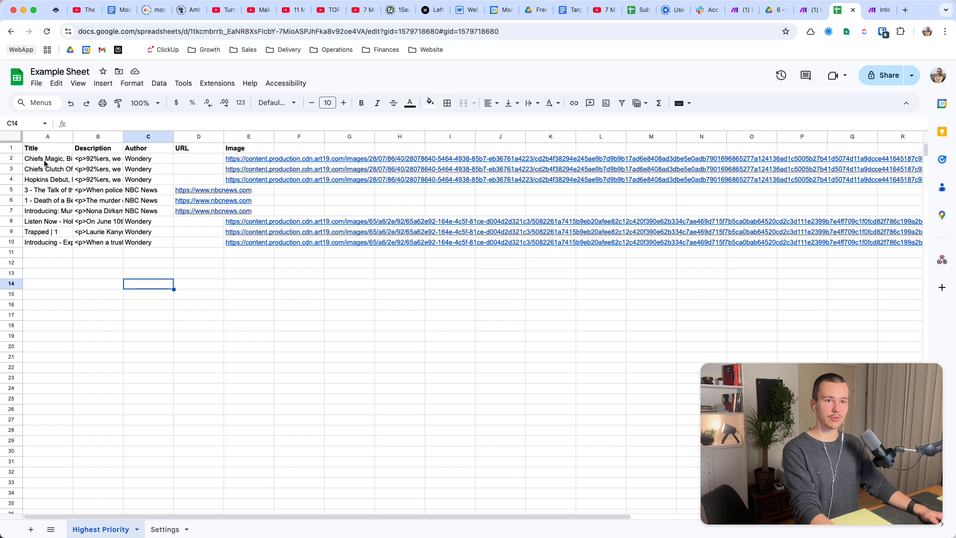
drag(37, 146, 259, 147)
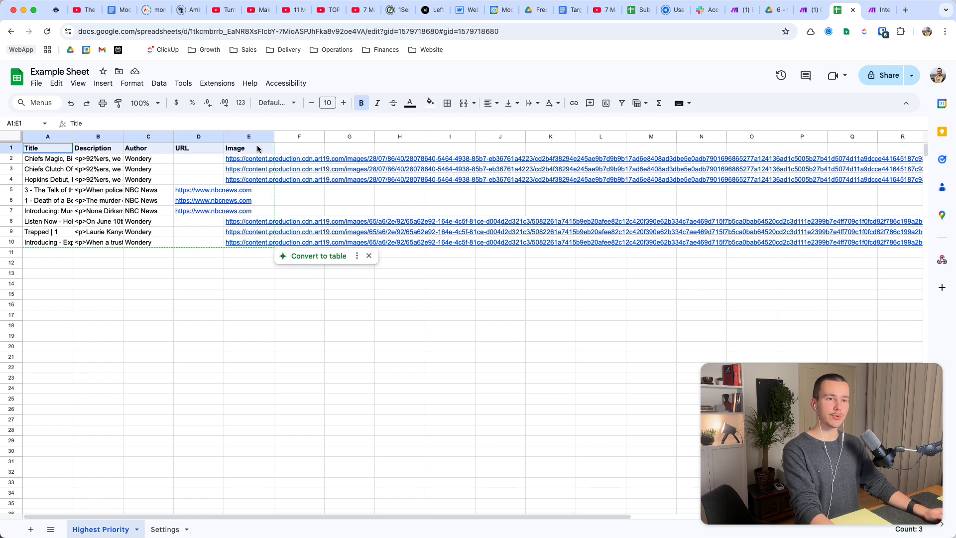
click(262, 148)
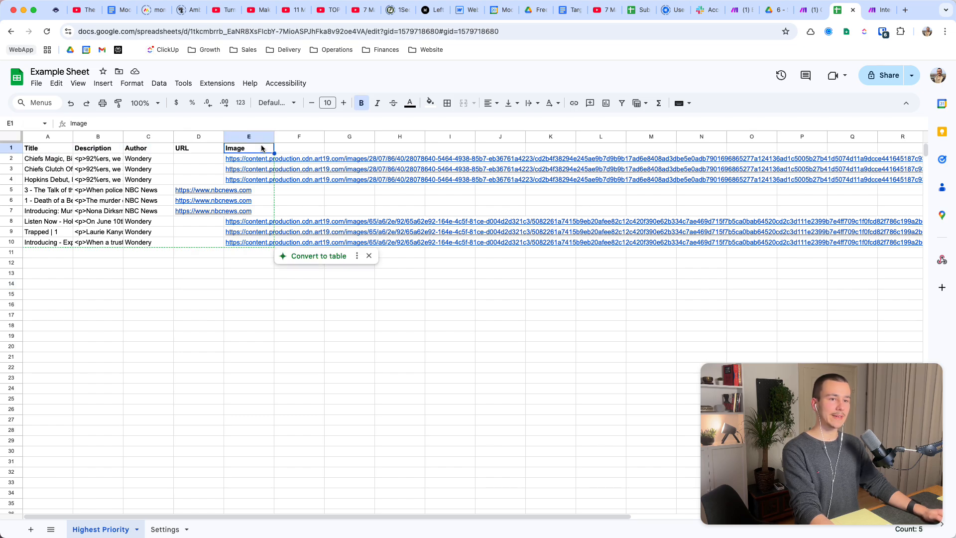
Return to the Make scenario and insert an Array aggregator module between the Add a Row and Update a Row modules.
click(880, 10)
click(380, 389)
drag(591, 373, 433, 374)
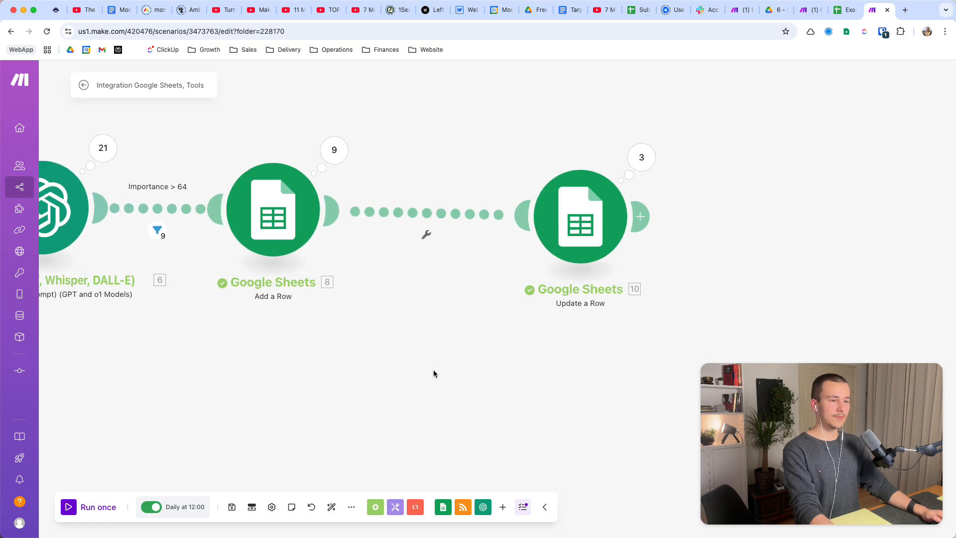
scroll(433, 374, down, 2)
right_click(438, 239)
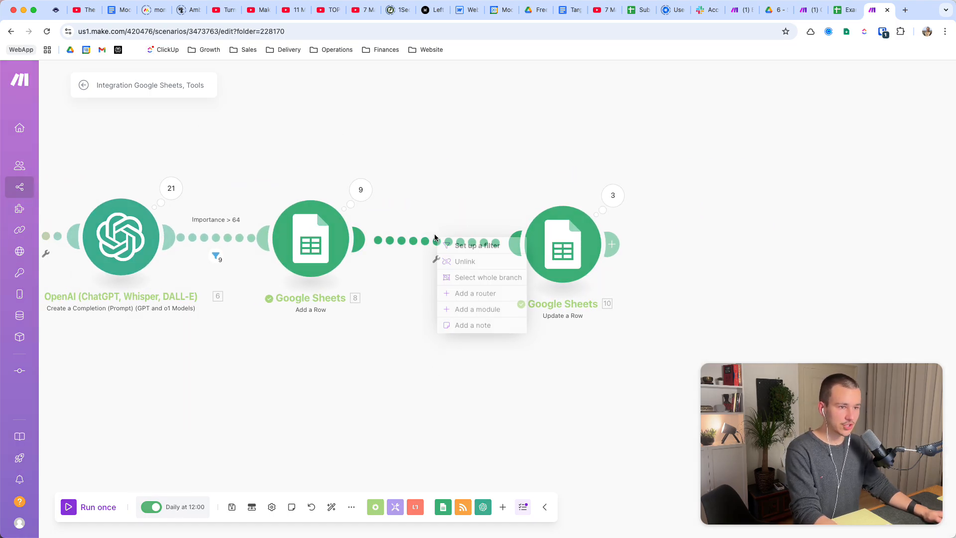
click(477, 309)
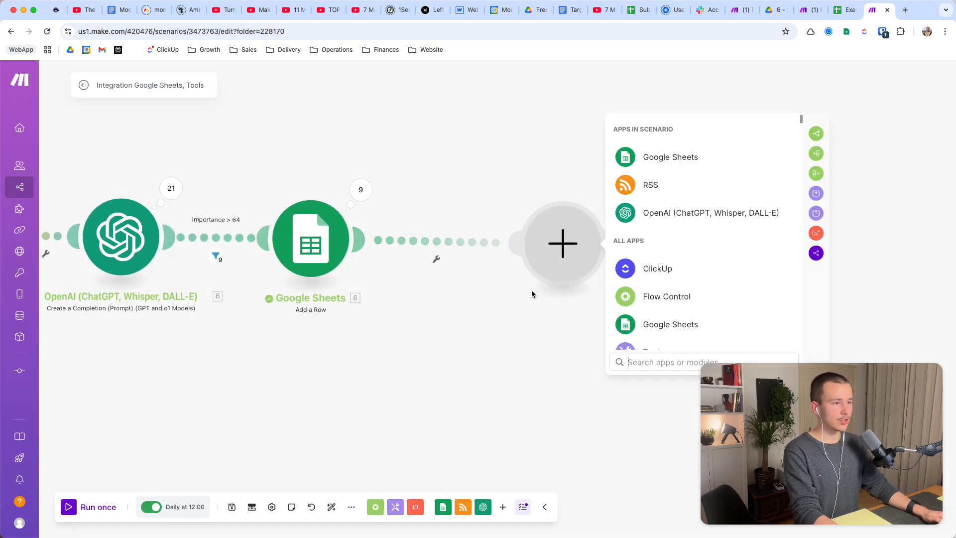
text(array)
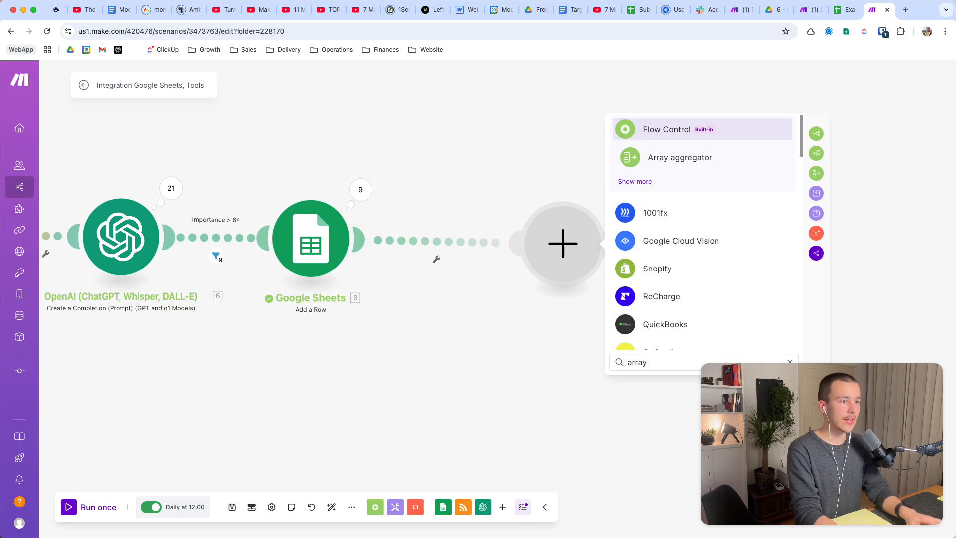
click(679, 157)
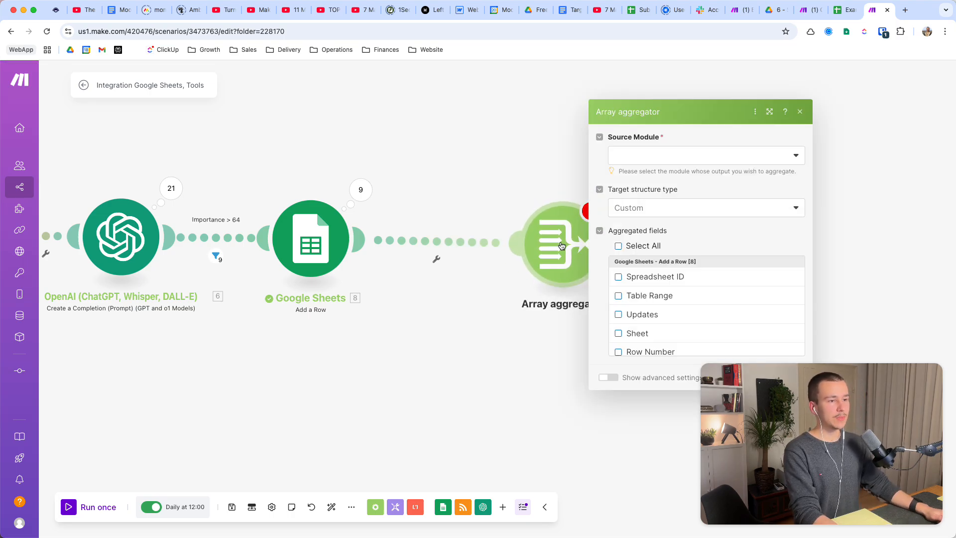
Switch to Example Sheet in Google Sheets and examine the Last RSS Update cell on the Settings sheet.
click(439, 343)
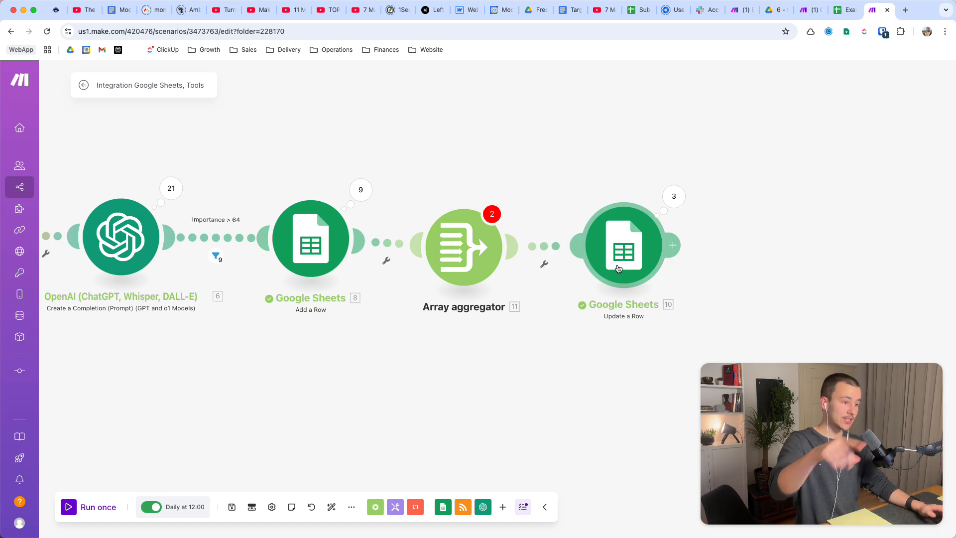
click(845, 9)
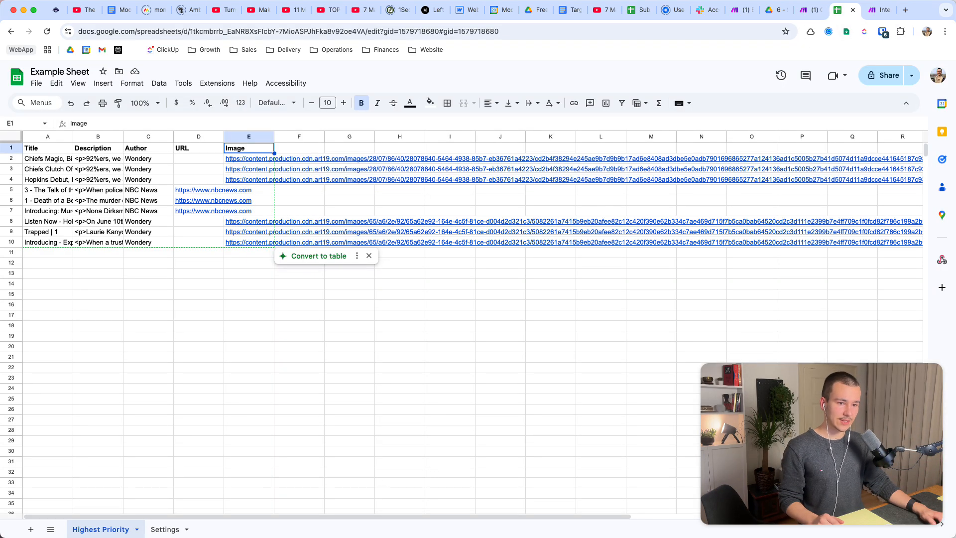
click(156, 531)
click(289, 159)
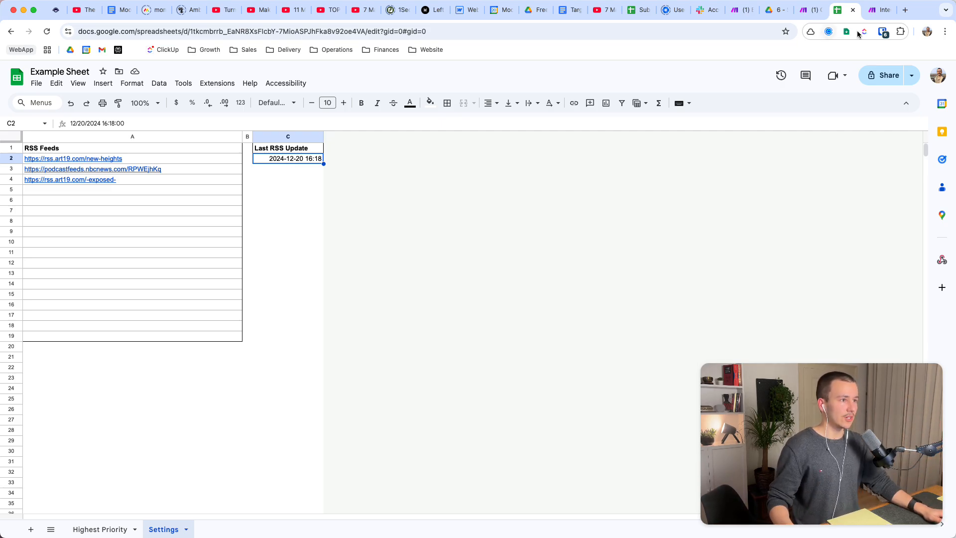
Return to the Make scenario and set the Array aggregator's source module to Google Sheets - Search Rows [4].
click(879, 14)
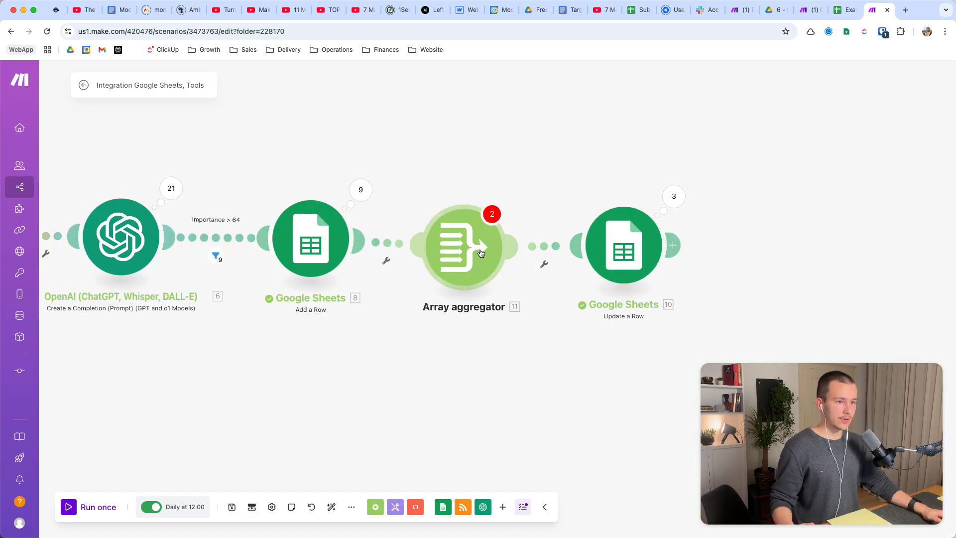
click(462, 249)
scroll(436, 244, down, 3)
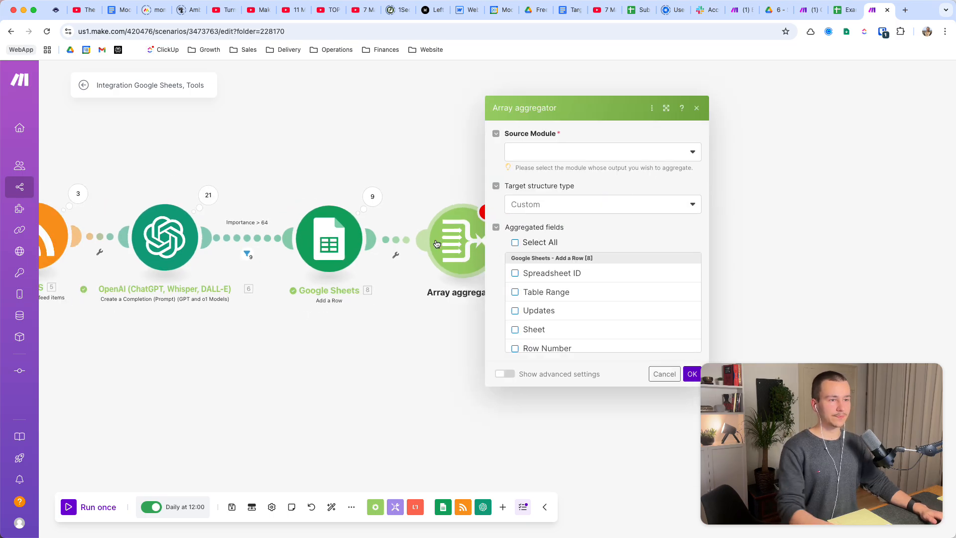
scroll(436, 243, down, 3)
drag(351, 178, 405, 180)
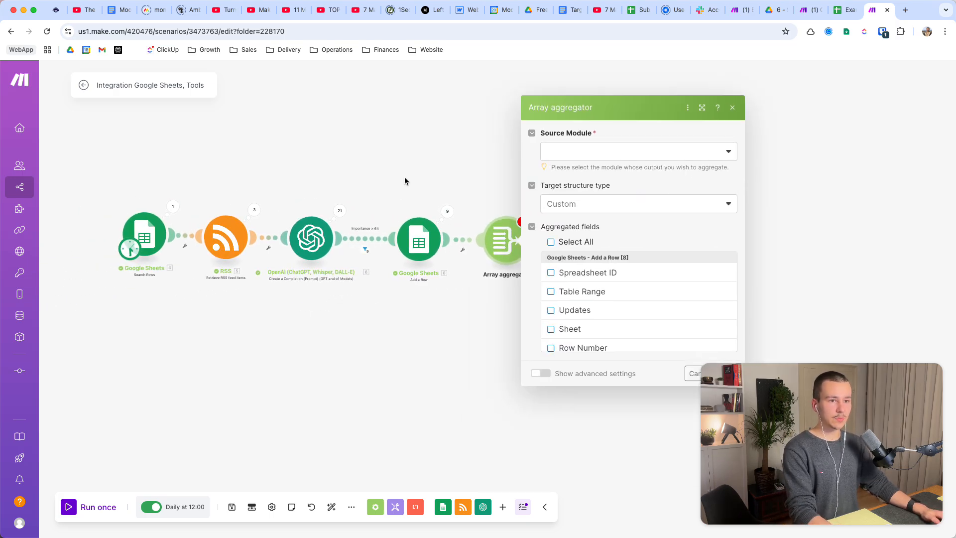
click(630, 151)
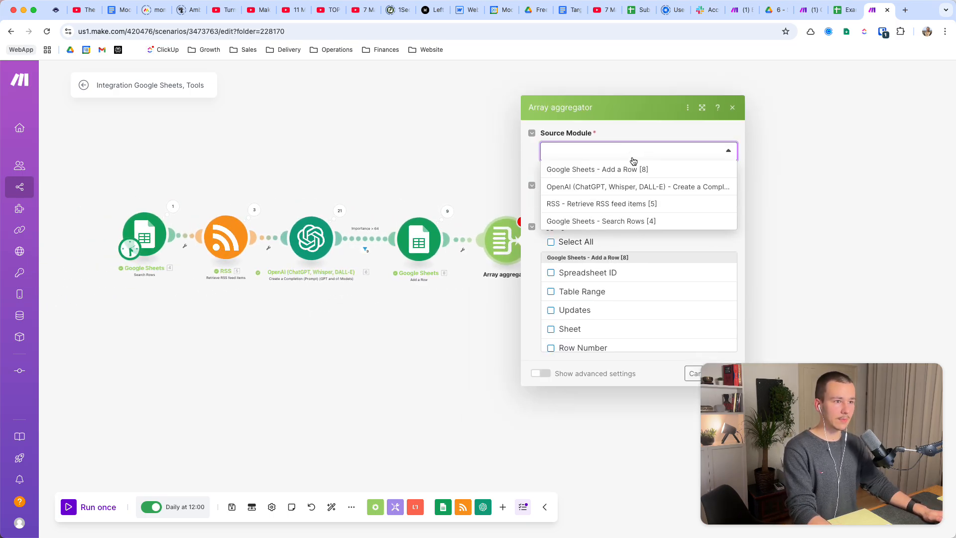
click(608, 220)
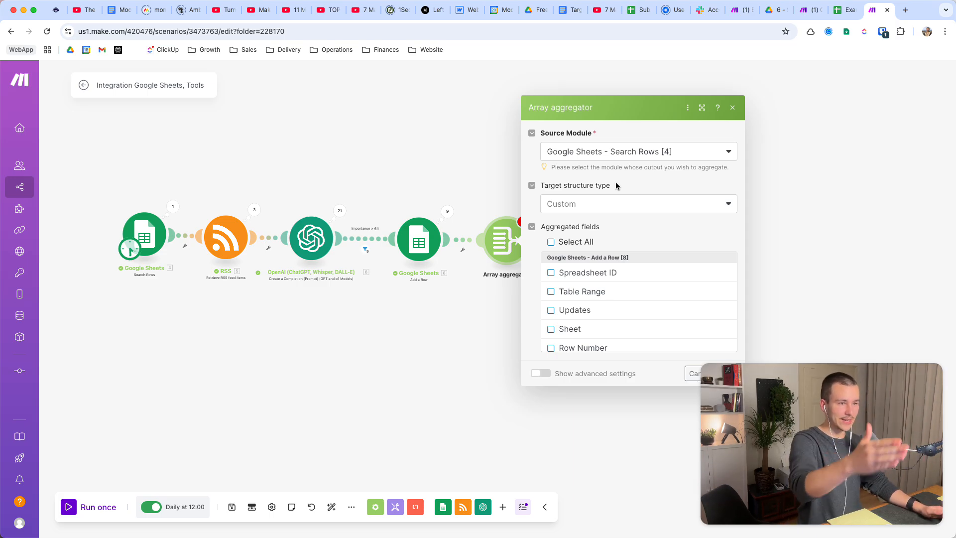
Check the OpenAI module's list of executed operations and confirm the Array aggregator's settings.
click(340, 210)
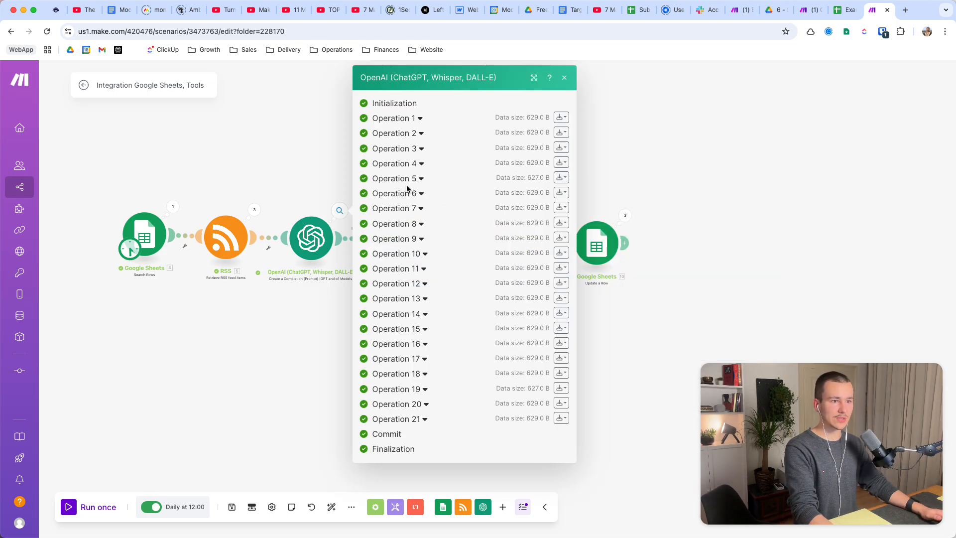
click(274, 329)
click(505, 240)
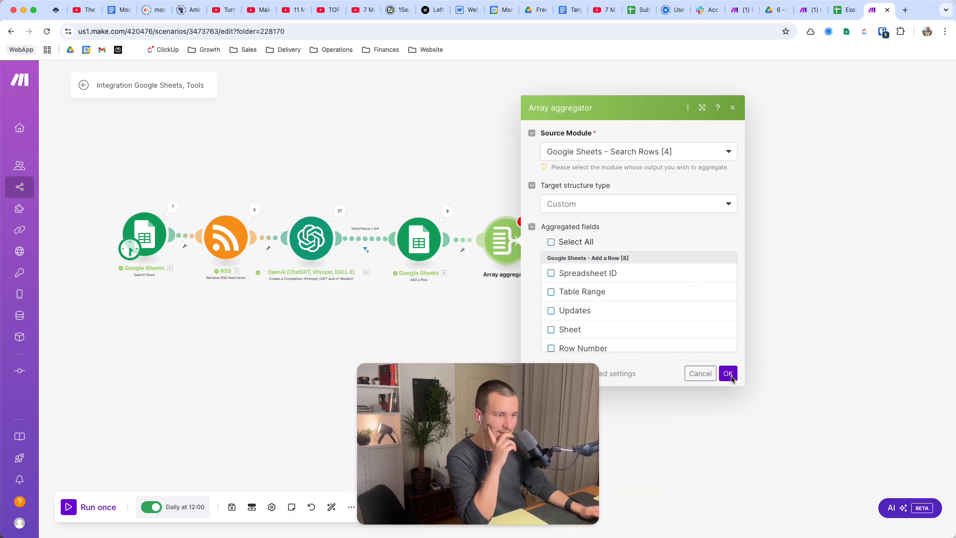
click(728, 373)
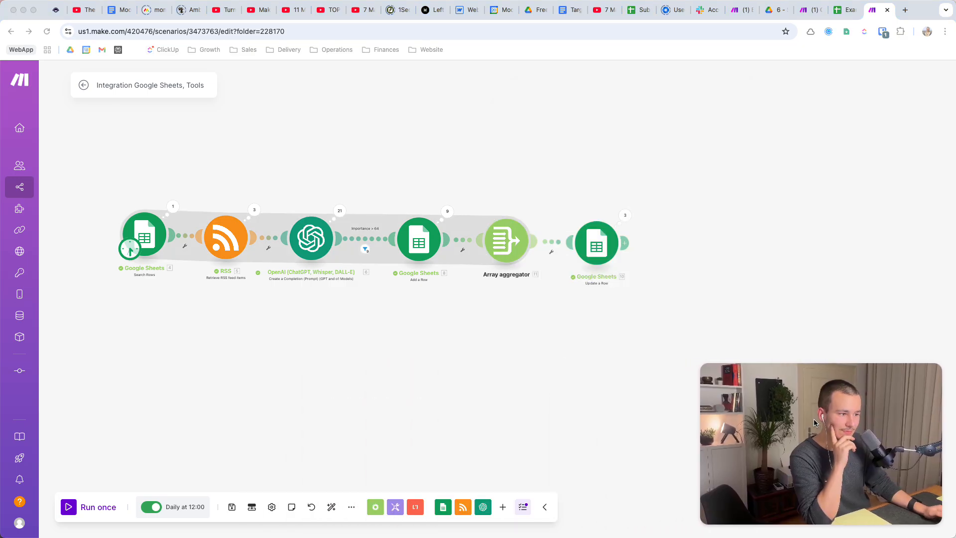
Examine the Update a Row module's search method, drive, spreadsheet, sheet name and row number.
scroll(504, 247, up, 2)
scroll(504, 247, up, 1)
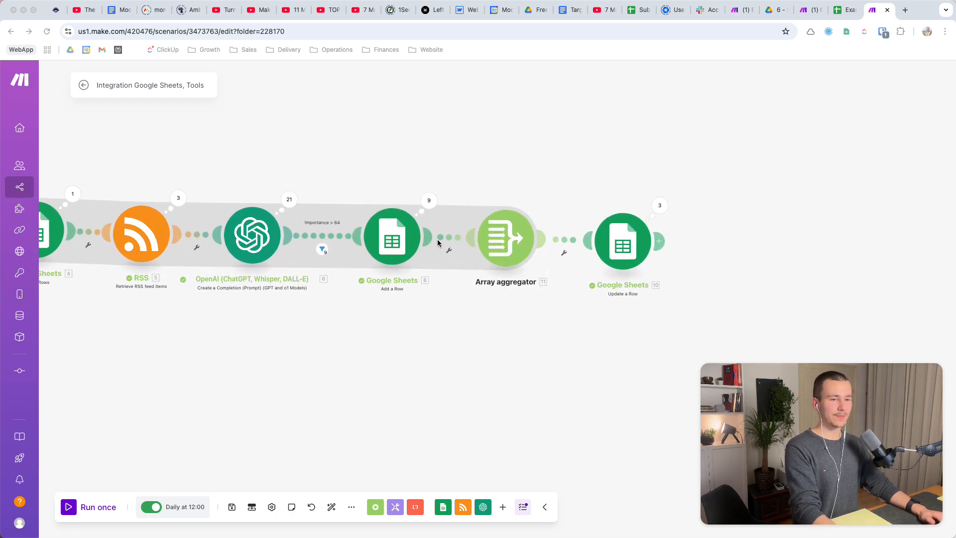
drag(382, 357, 458, 359)
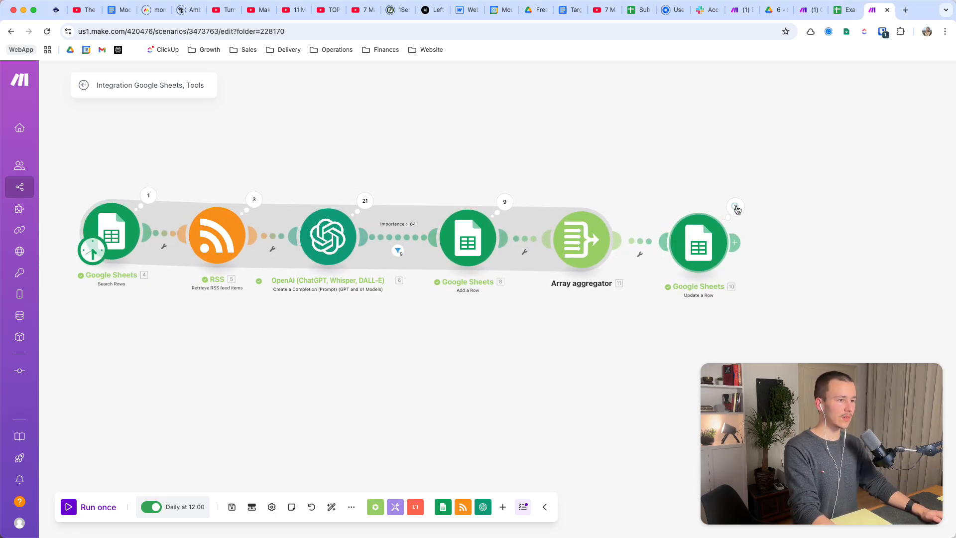
click(701, 244)
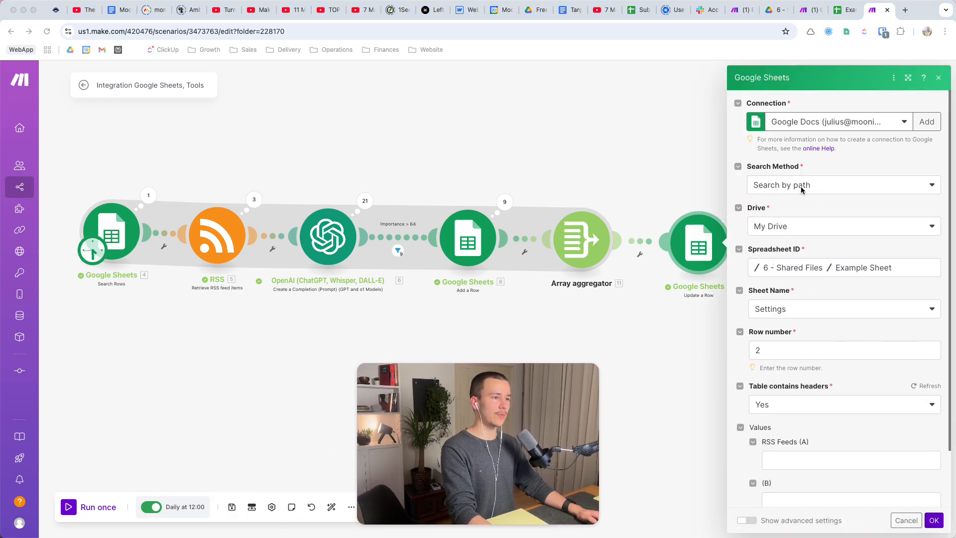
scroll(854, 275, down, 3)
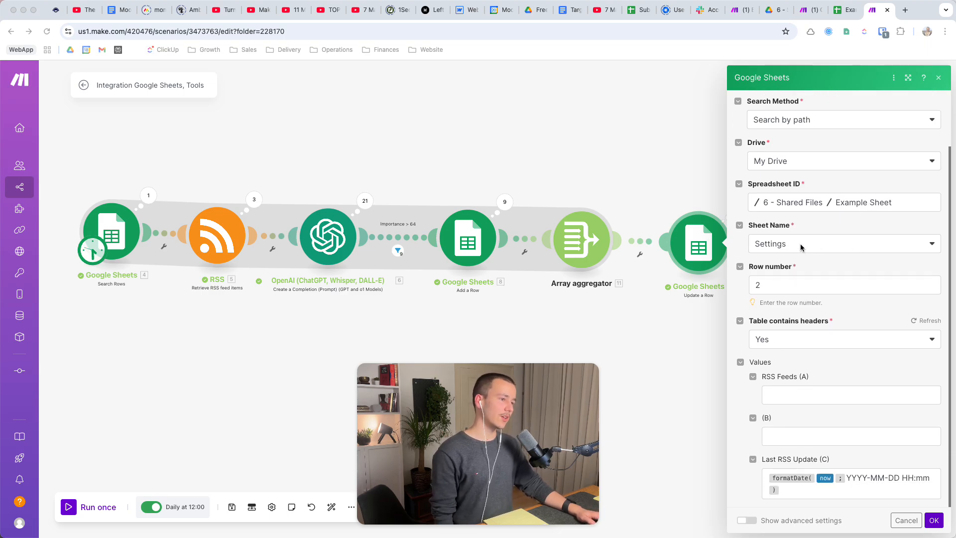
click(805, 246)
click(810, 246)
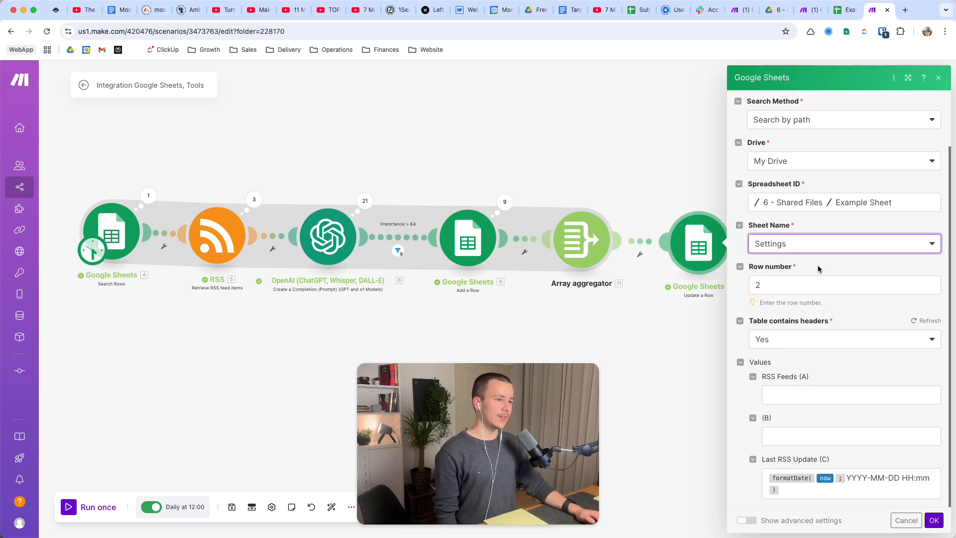
click(787, 285)
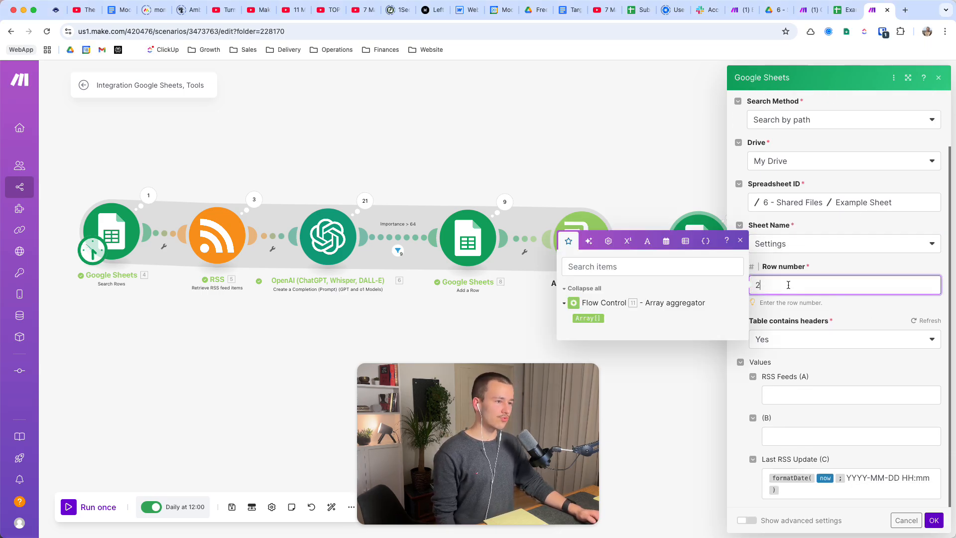
Switch to Example Sheet and examine which row and column of the Settings sheet hold the last RSS update.
click(848, 10)
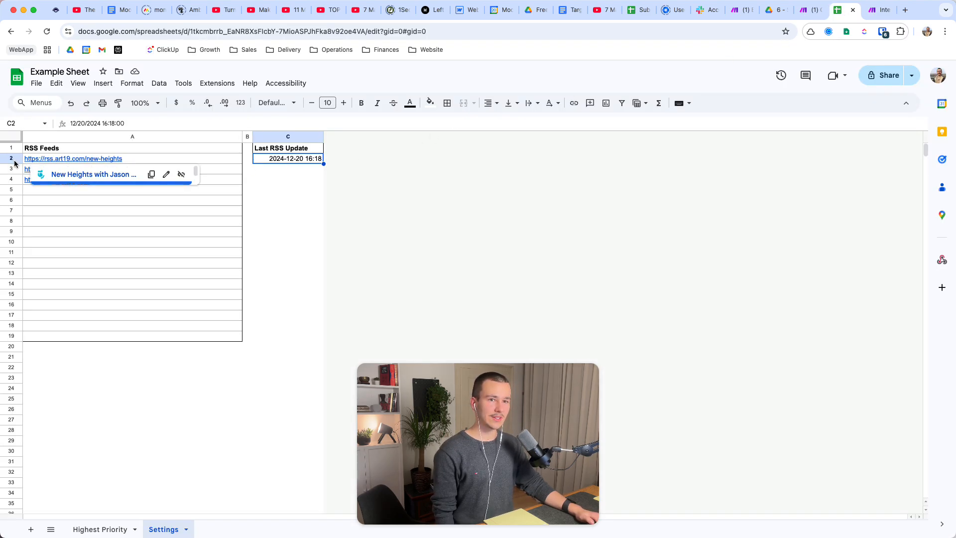
click(35, 159)
click(287, 162)
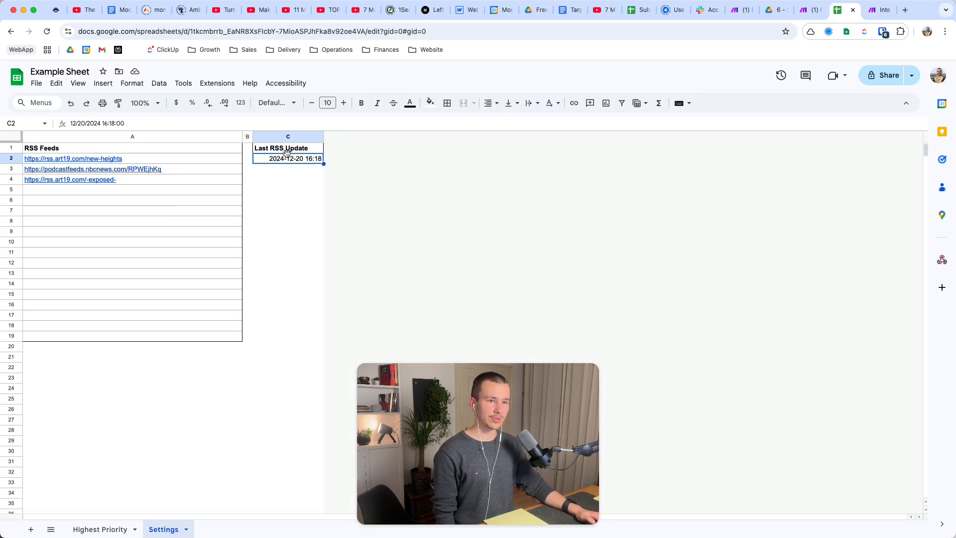
click(286, 152)
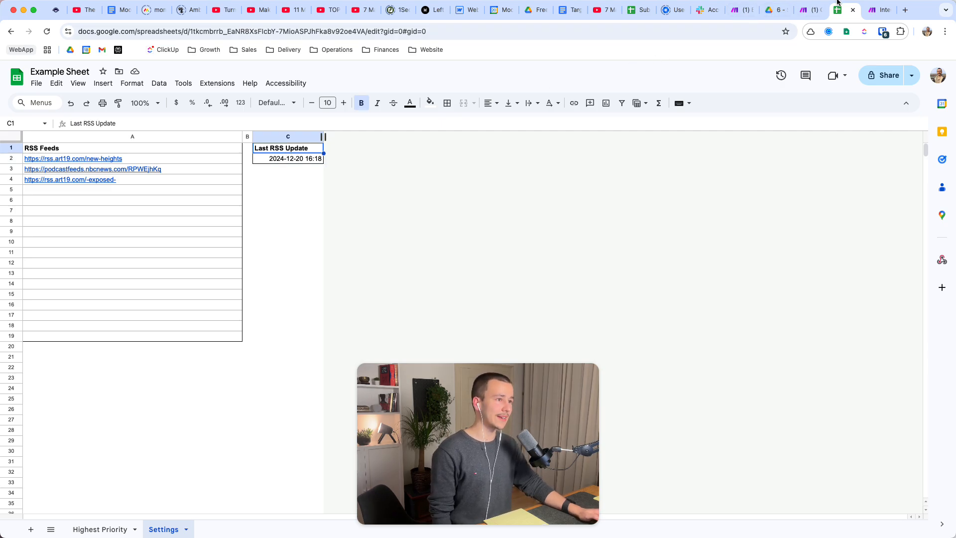
Return to the Make scenario and examine the formatDate formula mapped to Last RSS Update (C) in the Update a Row module.
click(879, 10)
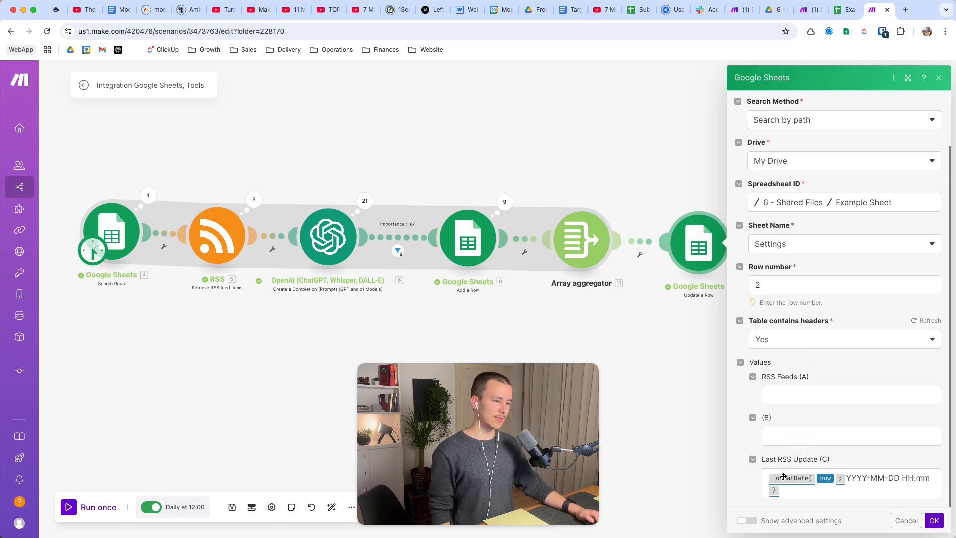
click(810, 489)
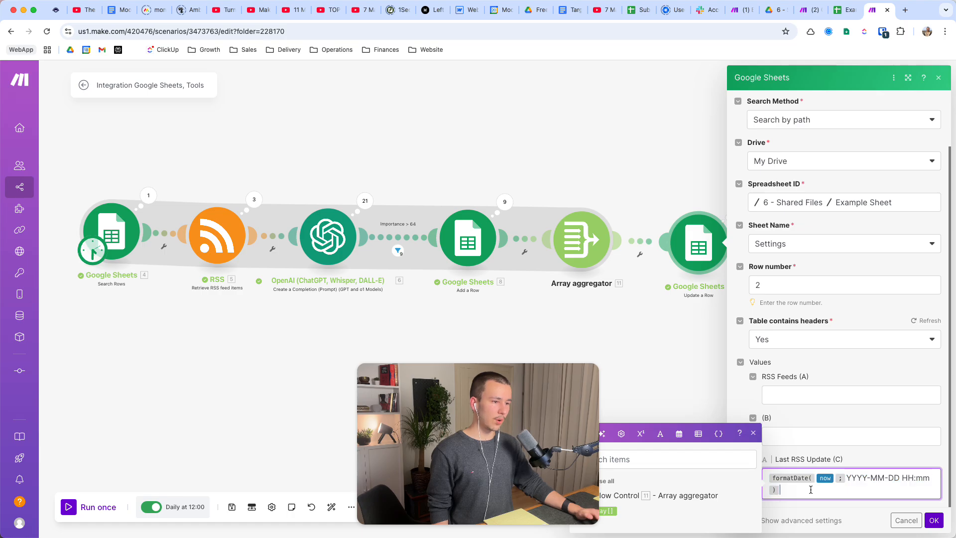
click(834, 477)
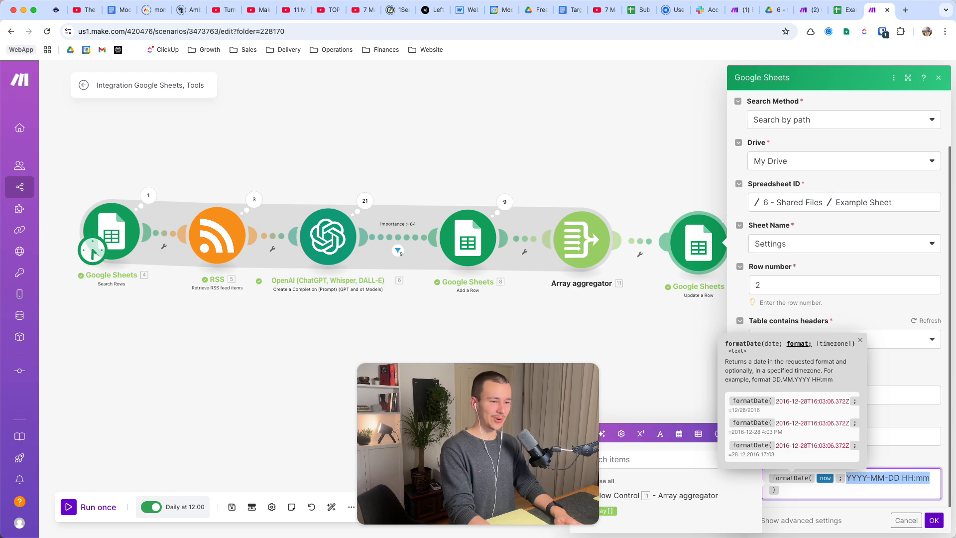
key(Left)
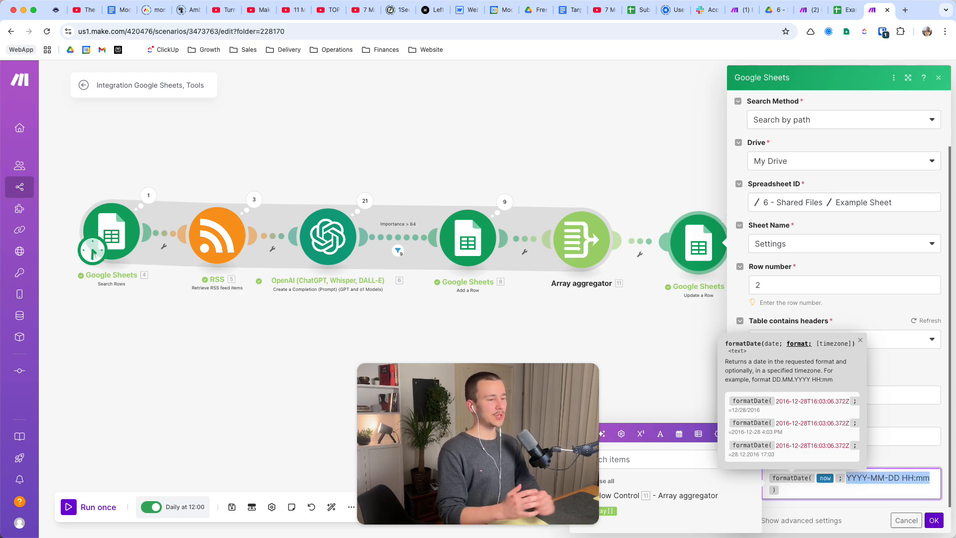
Compare the date format in the RSS module's Date from setting with the one in the Update a Row module.
click(222, 241)
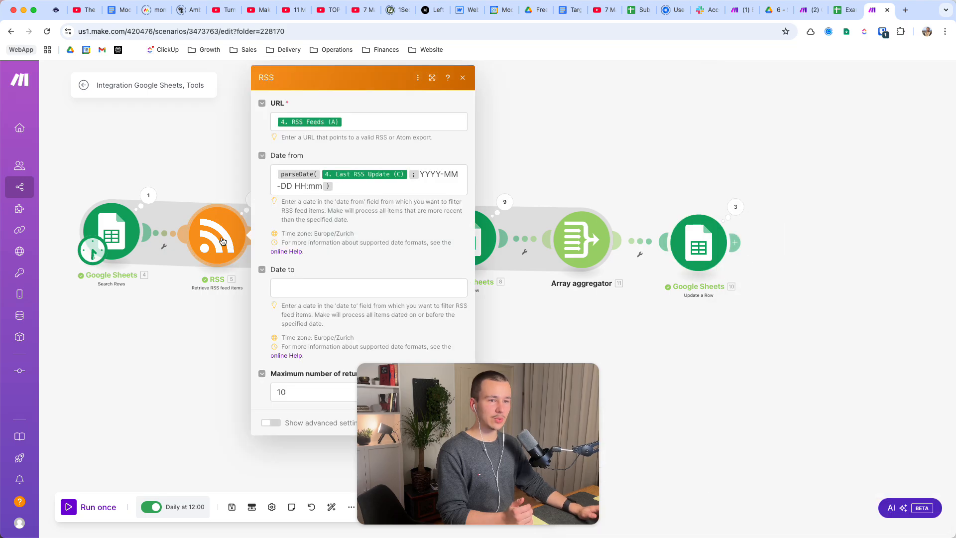
click(427, 174)
click(841, 378)
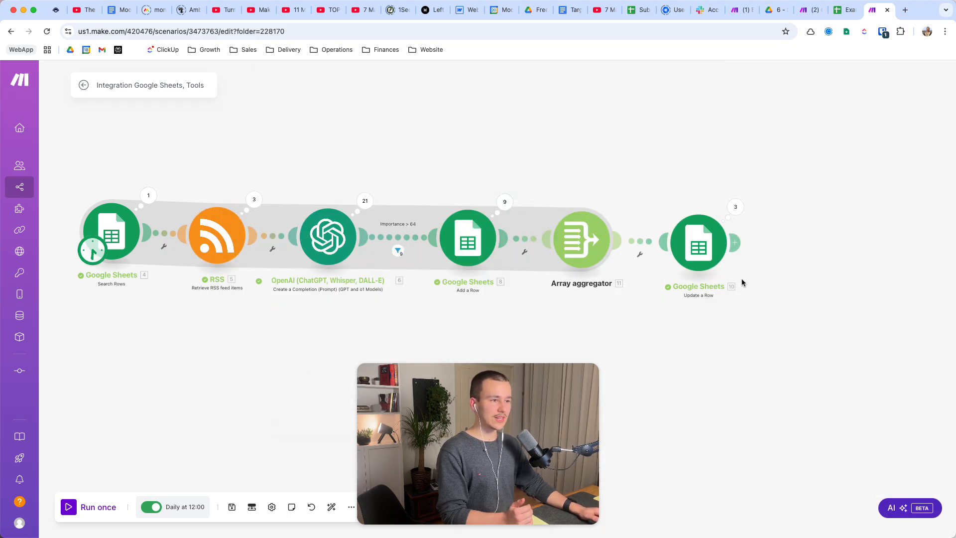
click(687, 238)
scroll(881, 434, down, 2)
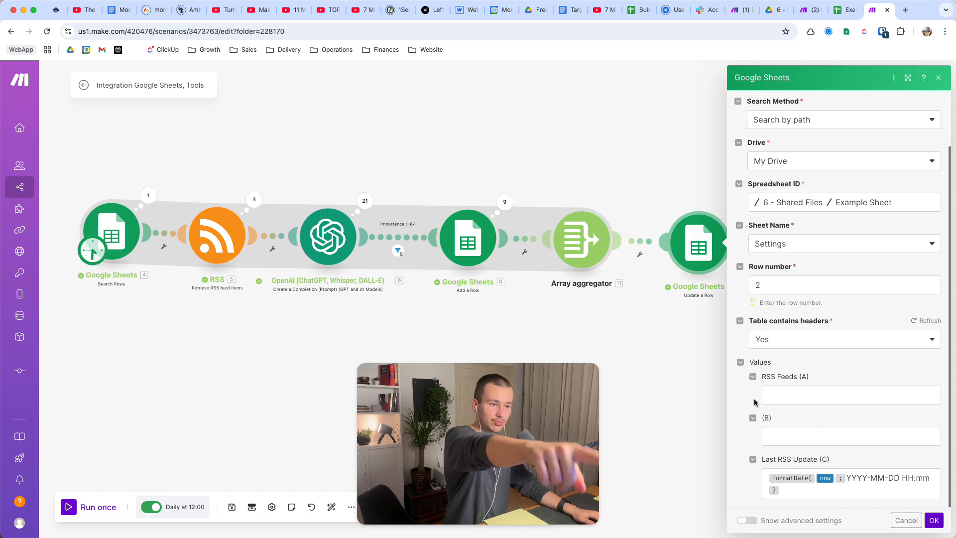
Examine the parseDate formula in the RSS module's Date from setting and confirm the module's settings.
click(217, 235)
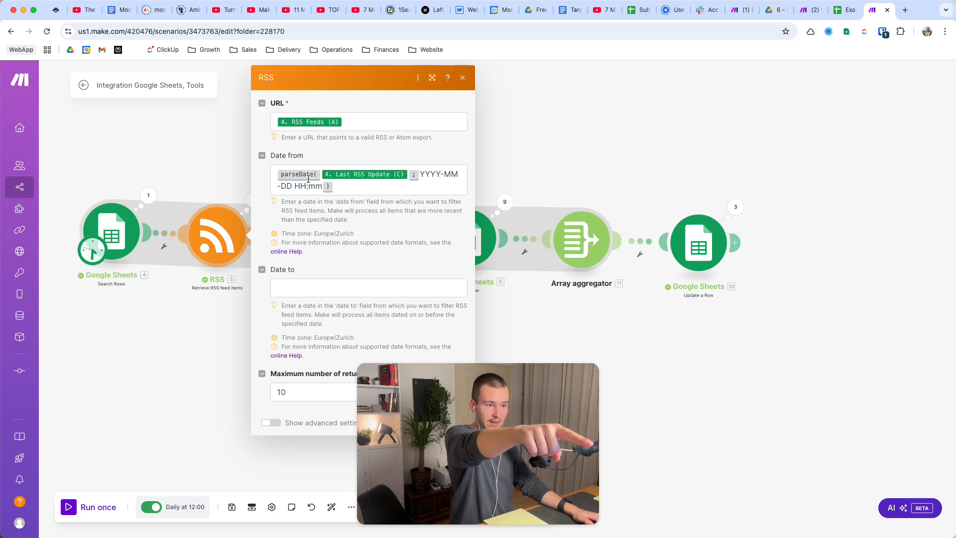
drag(308, 179, 364, 197)
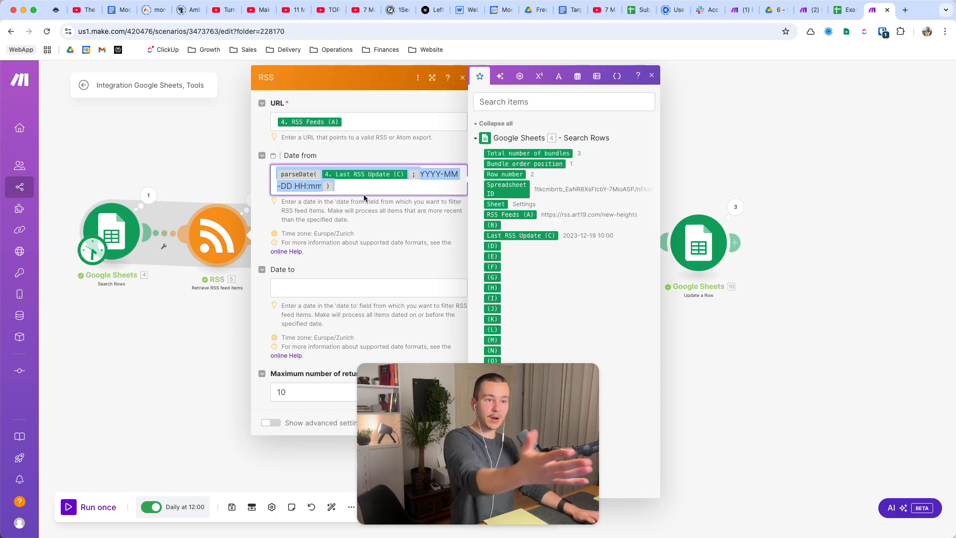
click(438, 278)
drag(478, 418, 278, 412)
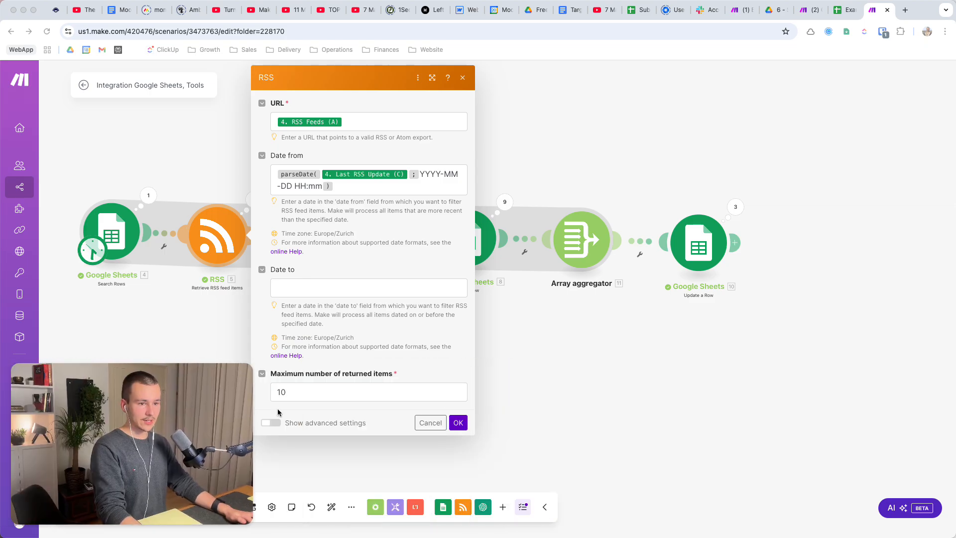
click(459, 423)
click(460, 423)
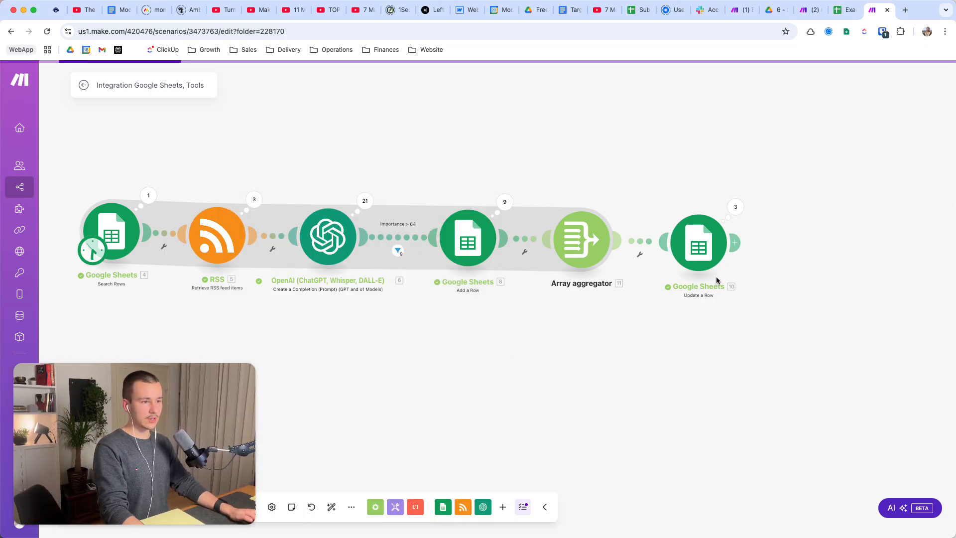
Confirm the Update a Row module's settings and save the scenario.
click(707, 249)
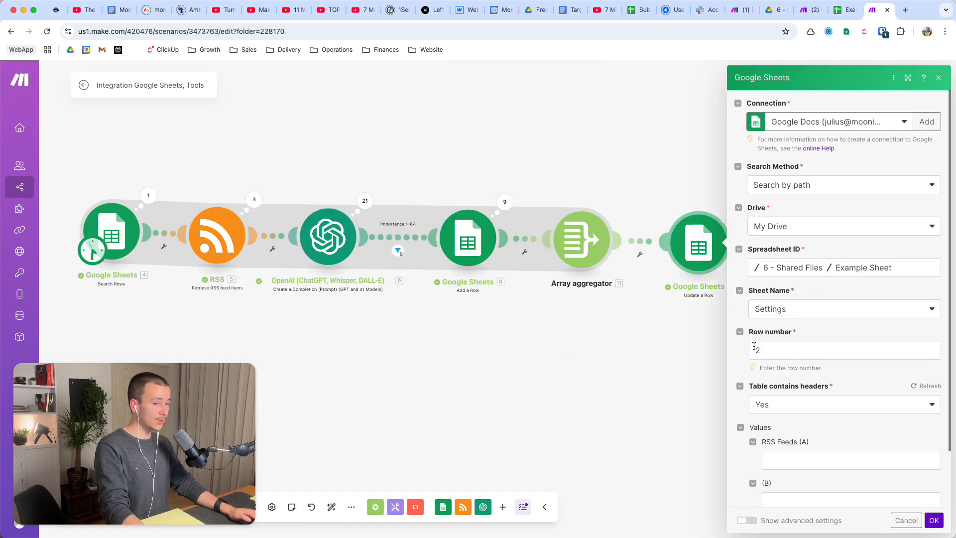
scroll(771, 354, down, 2)
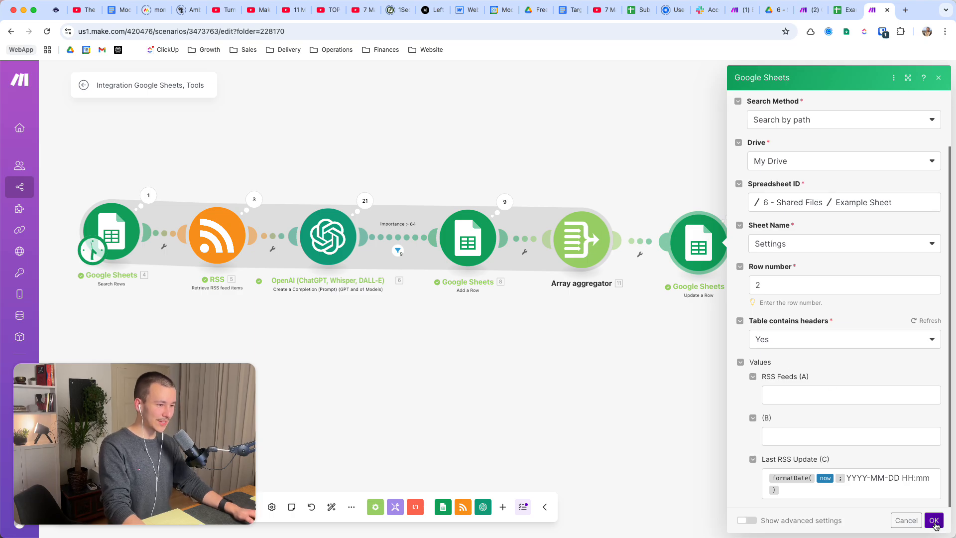
click(934, 520)
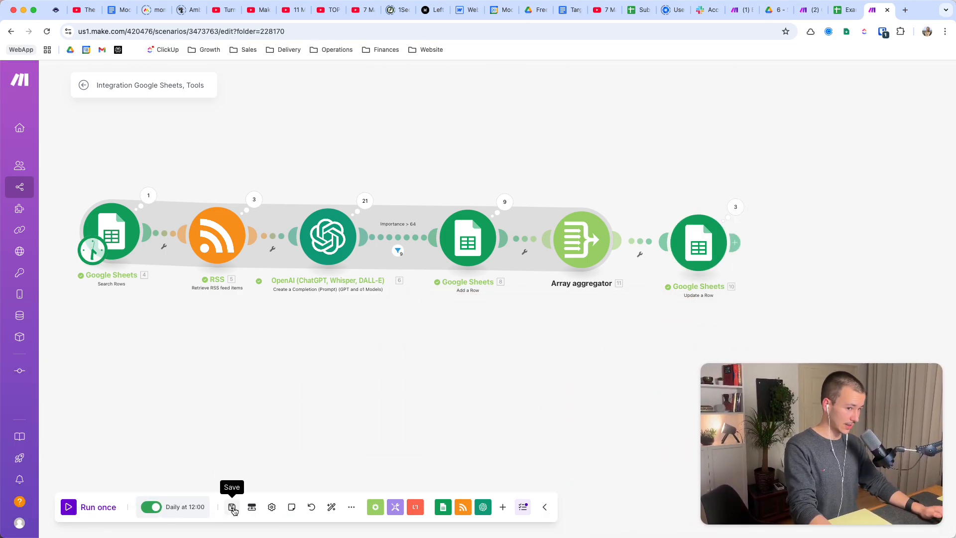
click(233, 508)
Switch to the Example Sheet spreadsheet and clear all item rows below the headers on the Highest Priority sheet.
click(862, 8)
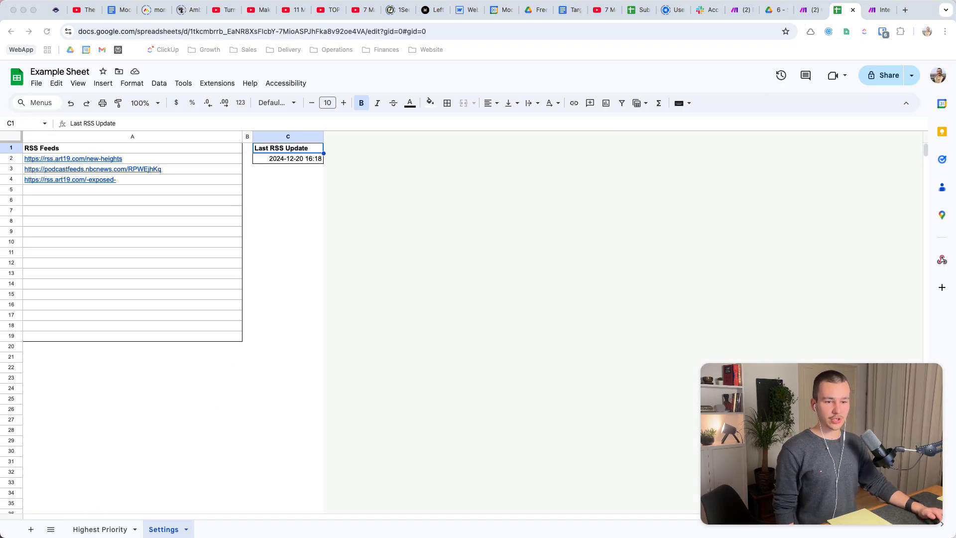
click(105, 529)
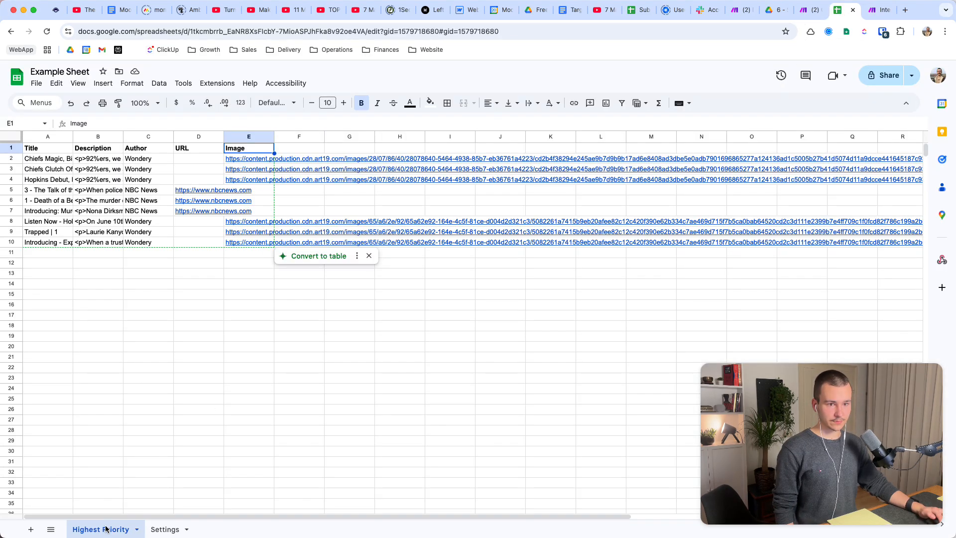
click(164, 529)
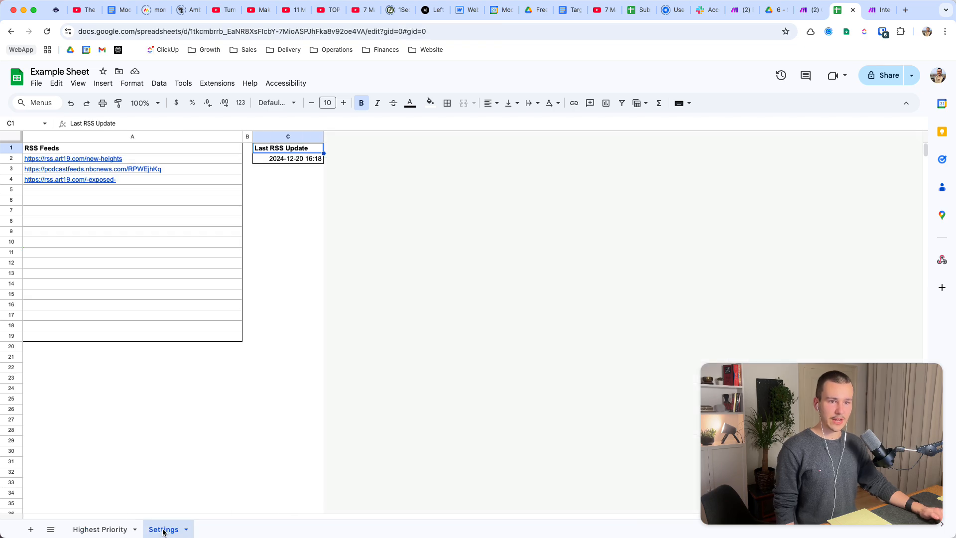
click(106, 528)
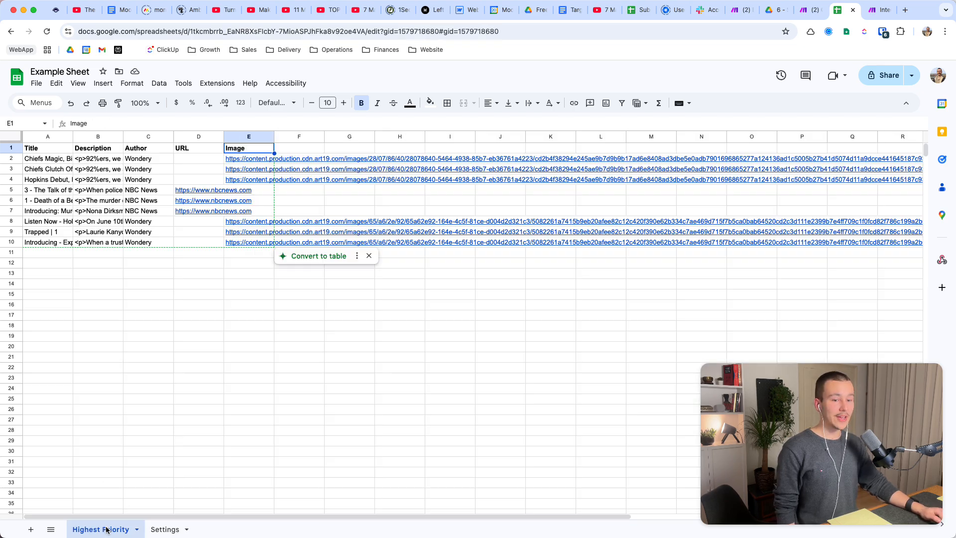
drag(43, 161, 398, 243)
key(Delete)
click(236, 420)
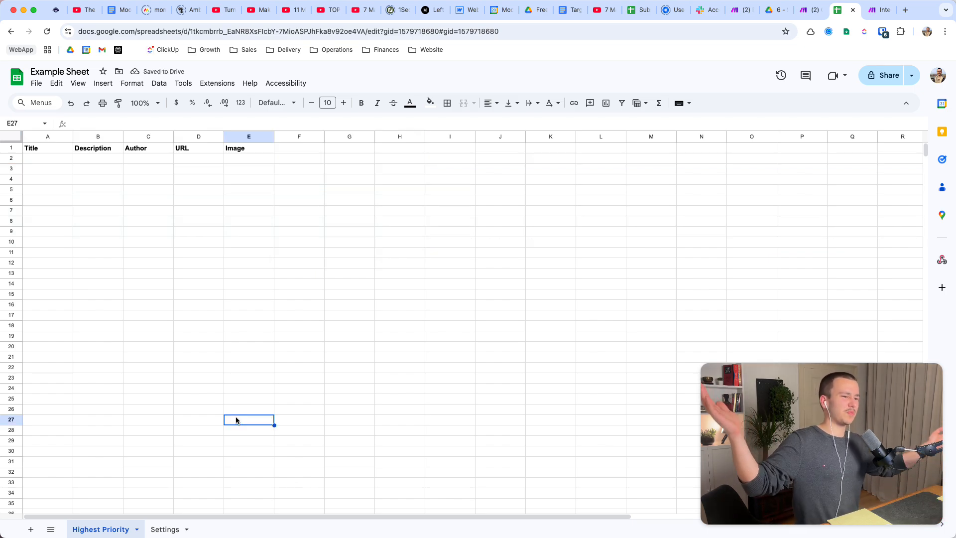
Check the Settings sheet's Last RSS Update, return to the Make scenario and run it once.
click(166, 528)
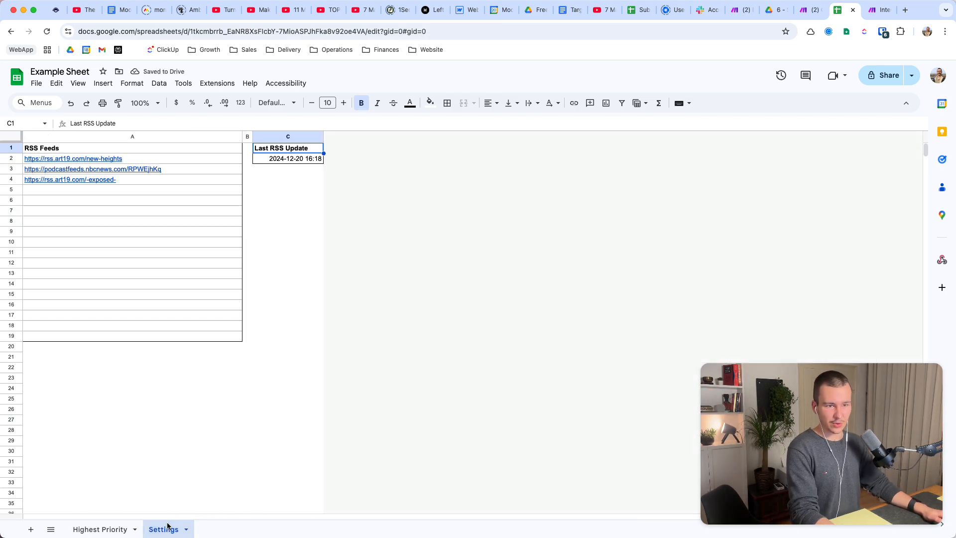
click(100, 529)
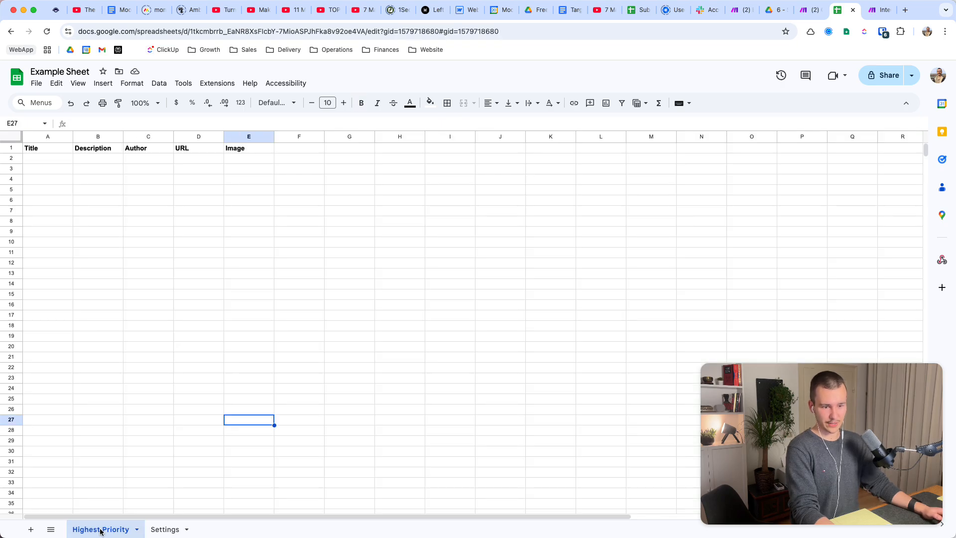
click(879, 10)
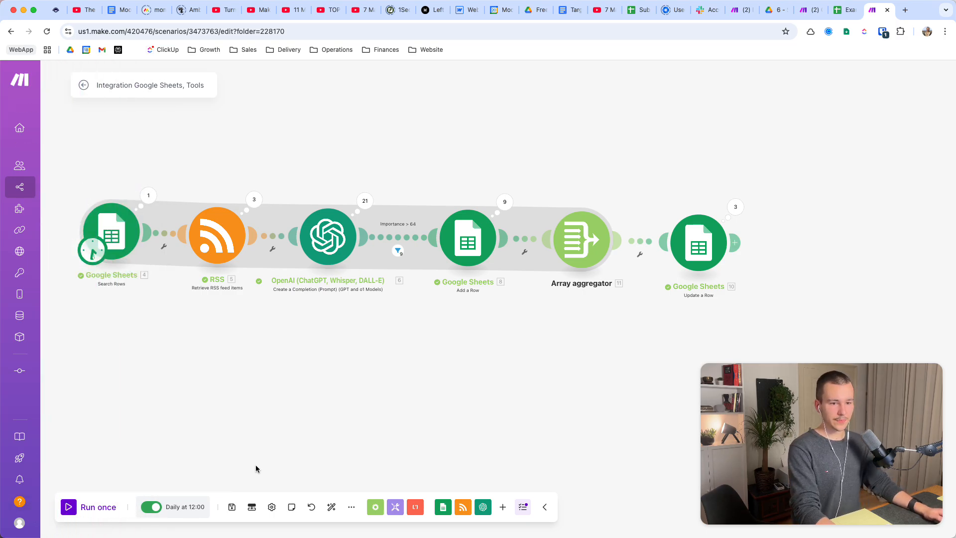
click(83, 508)
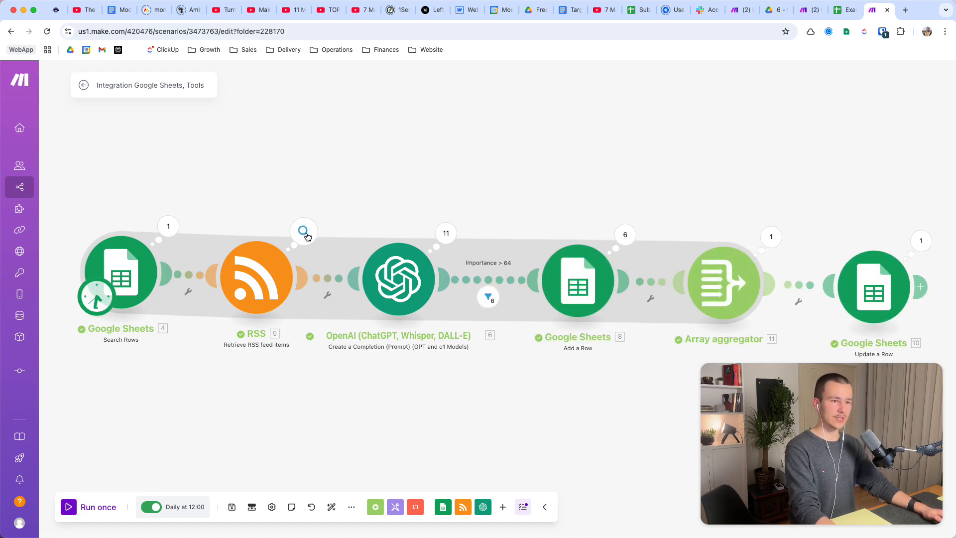
Review the run's operation counts and check the Example Sheet's added rows and Last RSS Update date.
scroll(386, 365, right, 5)
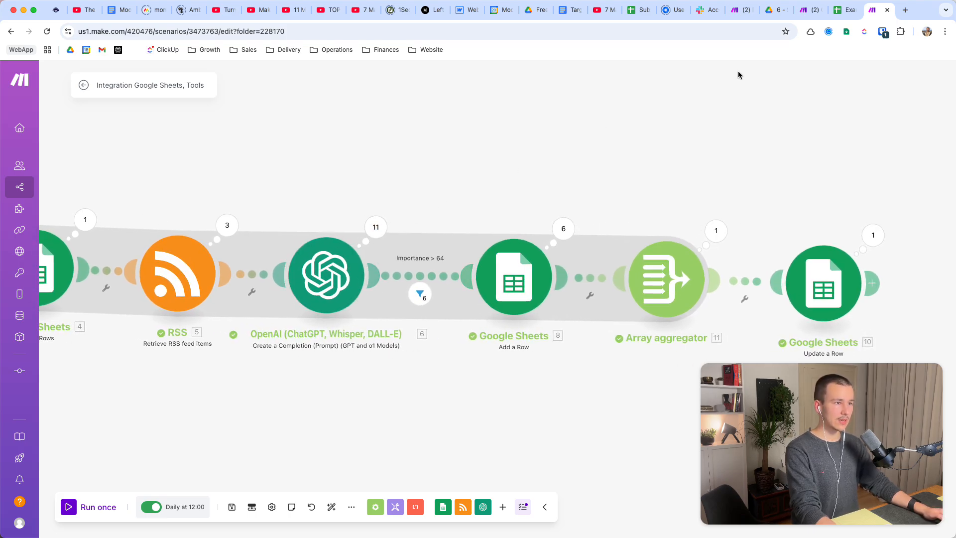
click(846, 4)
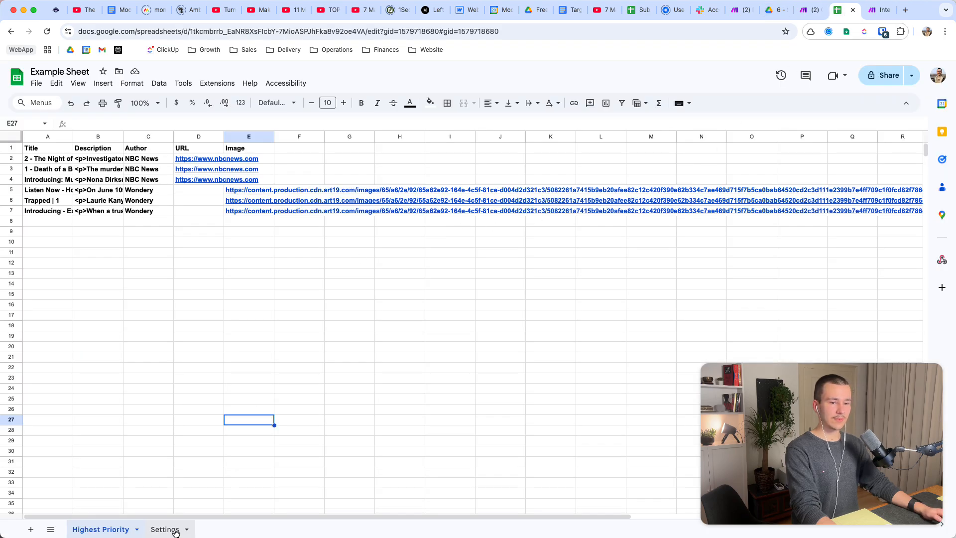
click(165, 530)
click(307, 160)
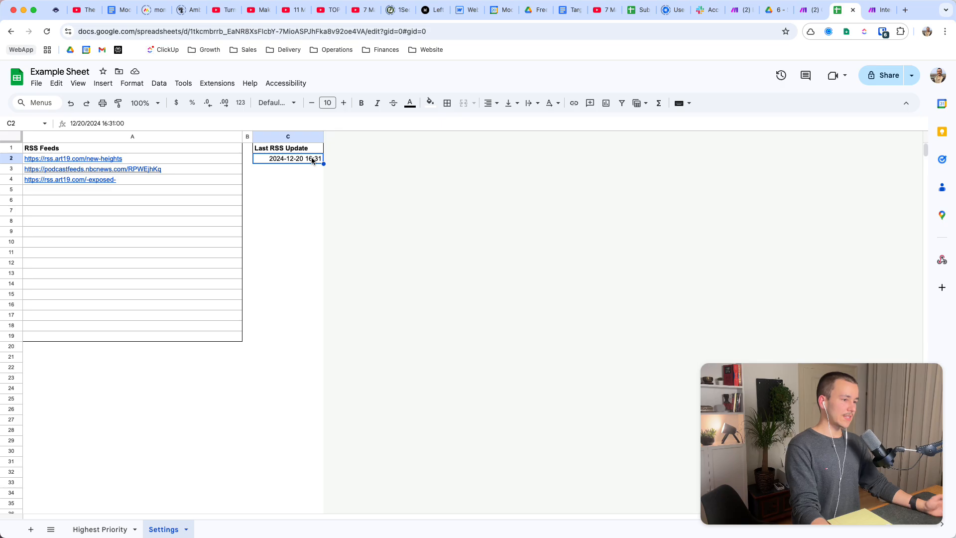
Return to the Make scenario and examine how many operations each module ran, including OpenAI, Add a Row and the Array aggregator.
click(879, 10)
scroll(536, 184, right, 5)
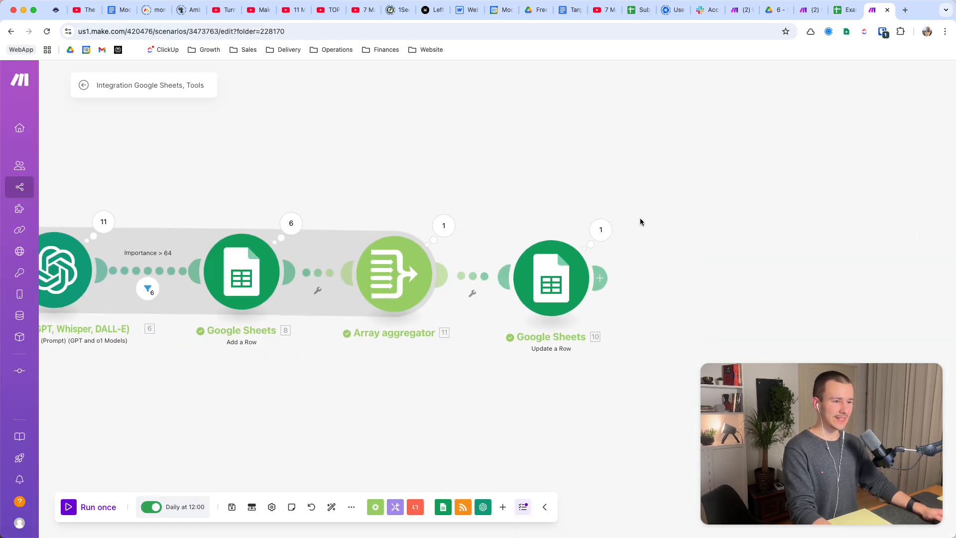
scroll(558, 224, left, 1)
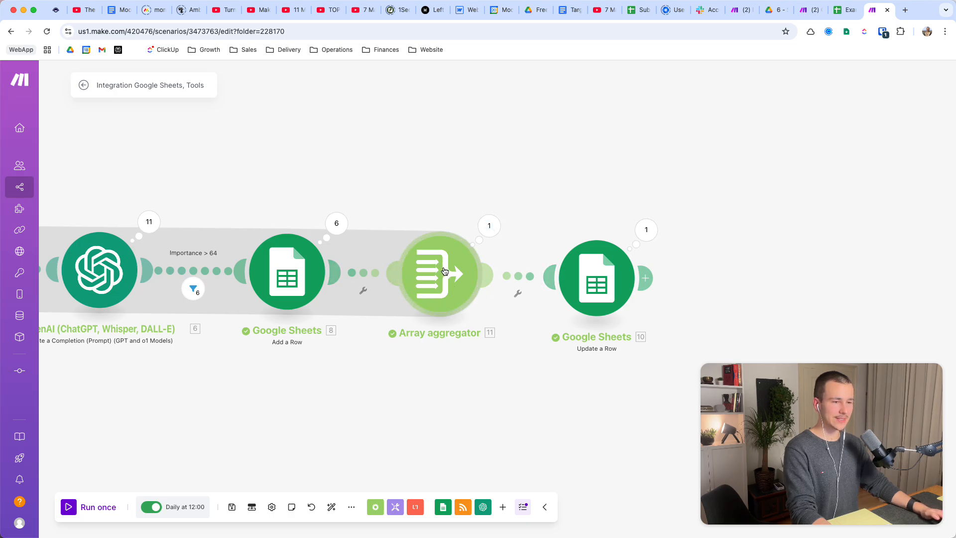
scroll(463, 174, left, 5)
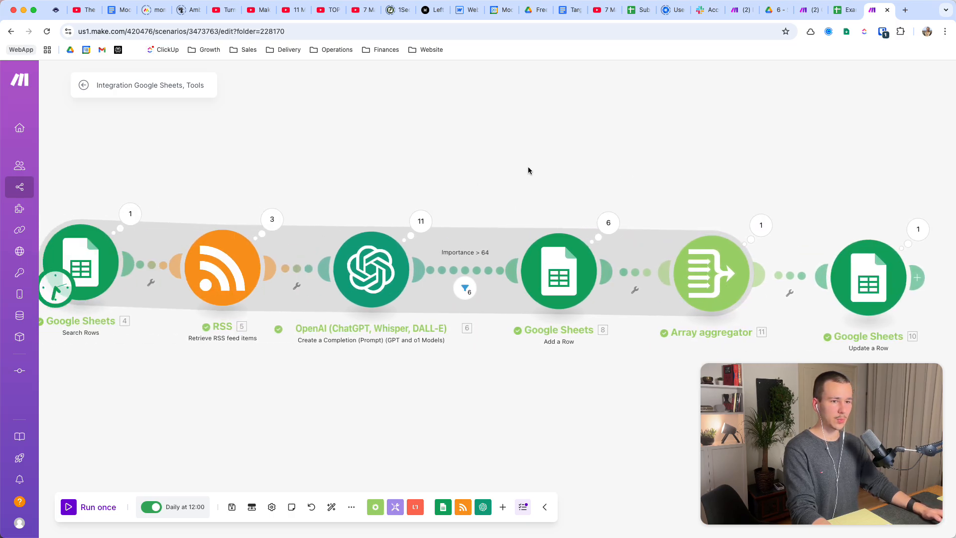
scroll(548, 165, left, 2)
scroll(498, 169, right, 2)
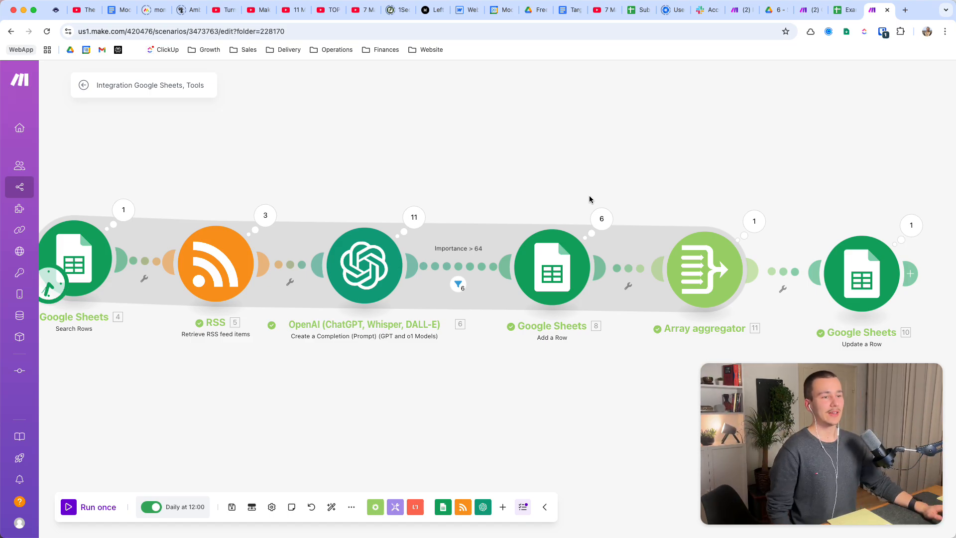
click(366, 262)
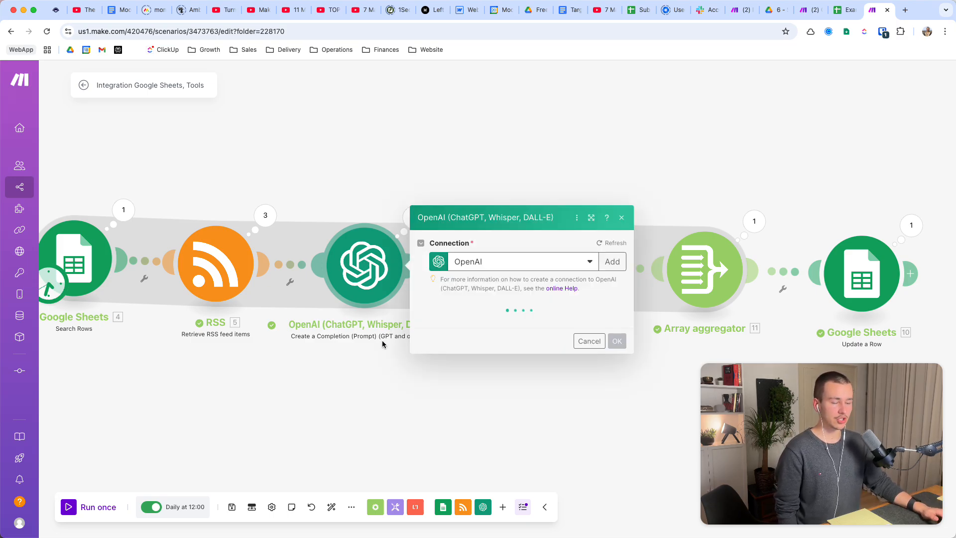
click(264, 421)
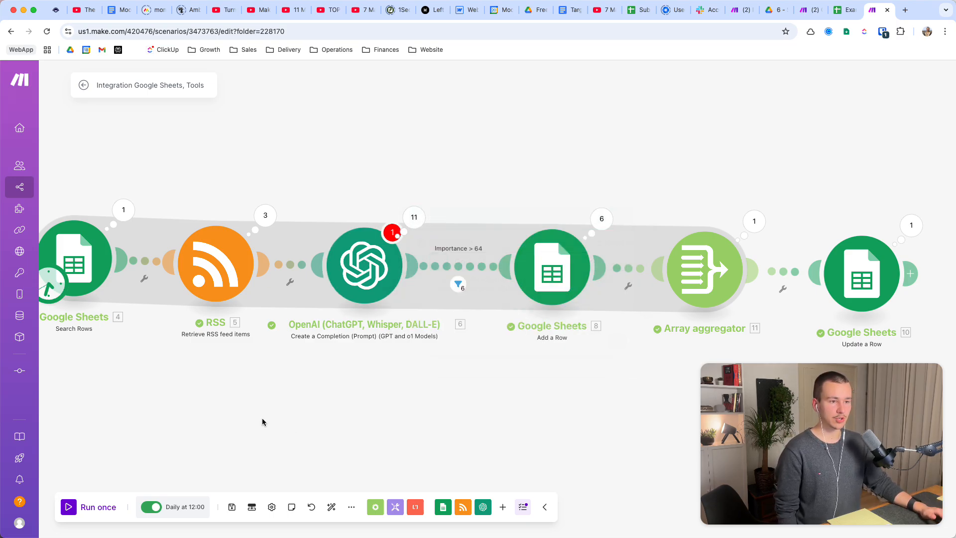
click(601, 220)
drag(628, 381, 369, 381)
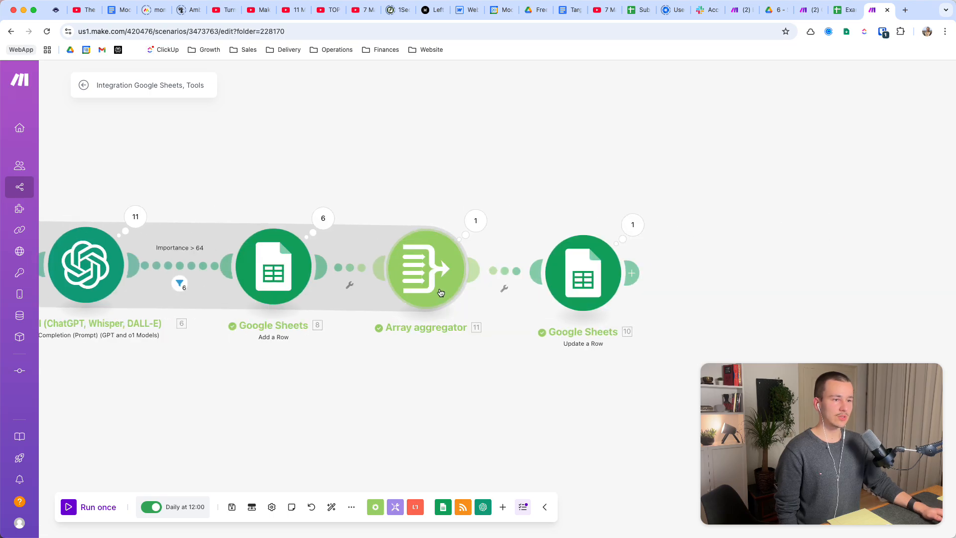
Switch to the Example Sheet and remove bold formatting from the item rows on the Highest Priority sheet.
click(845, 9)
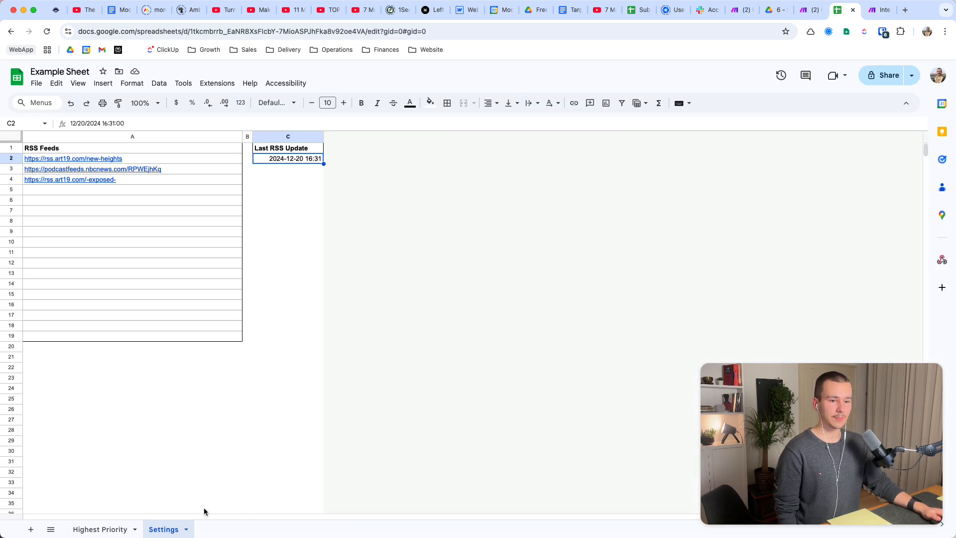
click(103, 529)
drag(50, 158, 322, 242)
key(ctrl+b)
click(271, 277)
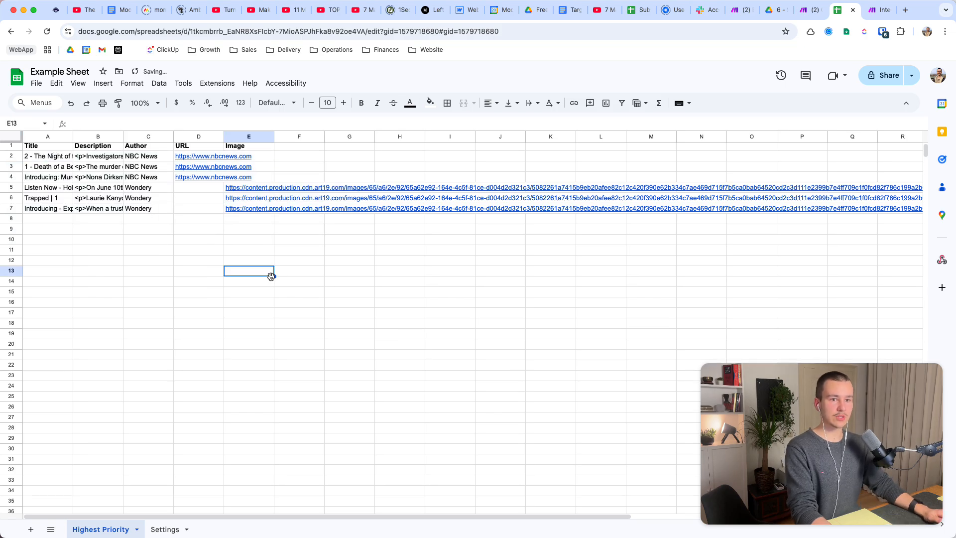
Read the full titles of the first items in column A of the Highest Priority sheet.
double_click(48, 159)
click(74, 167)
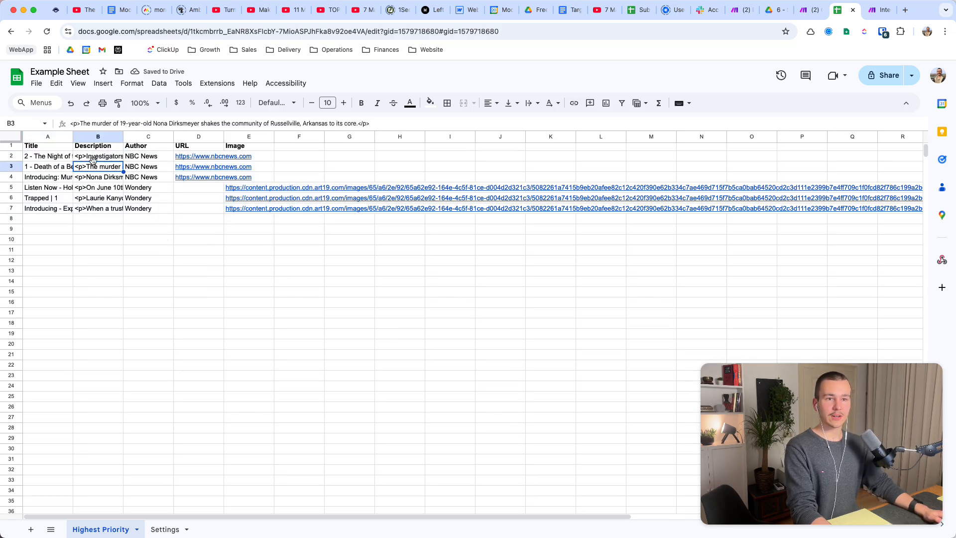
click(61, 166)
double_click(61, 167)
click(103, 180)
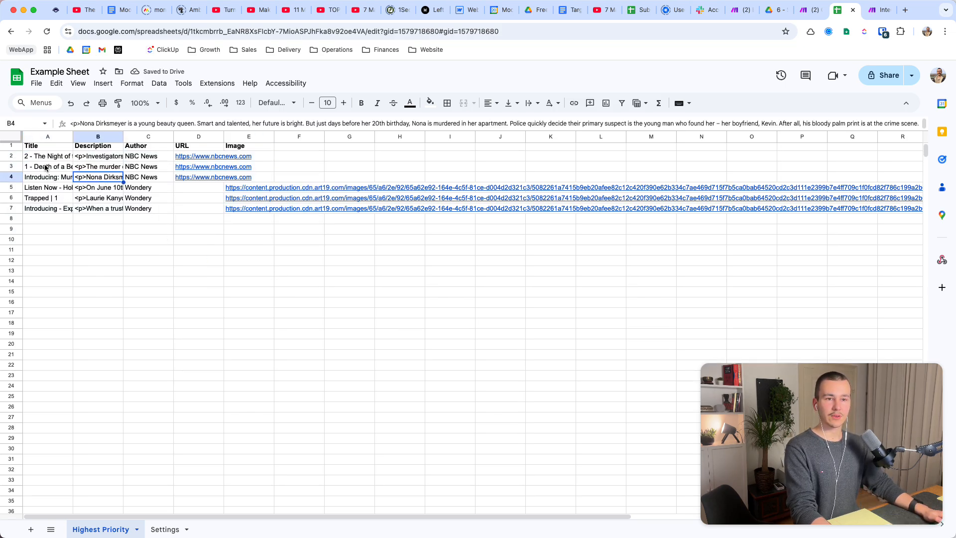
double_click(45, 165)
double_click(46, 156)
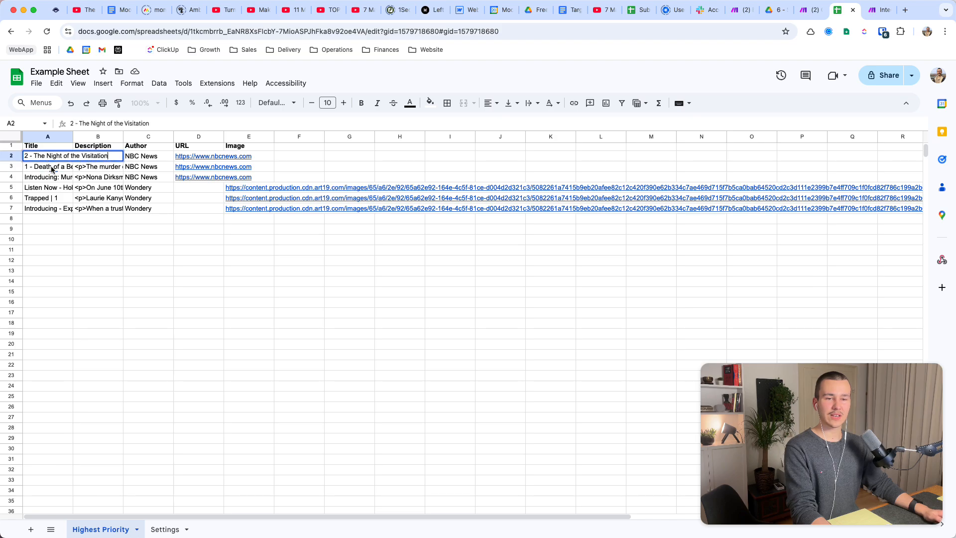
double_click(49, 166)
click(48, 155)
double_click(48, 155)
double_click(50, 167)
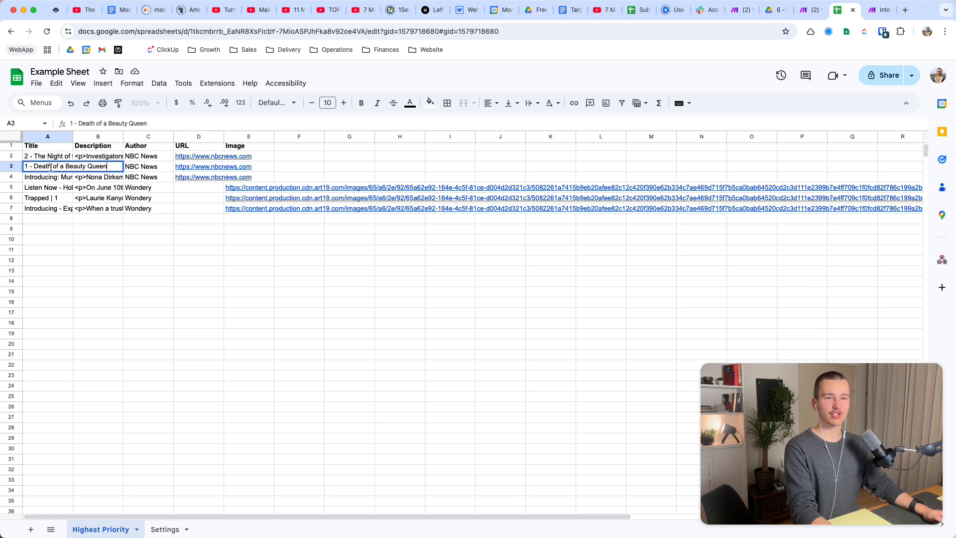
double_click(47, 156)
Read the full descriptions of the added items in column B, from B2 to B7.
click(100, 169)
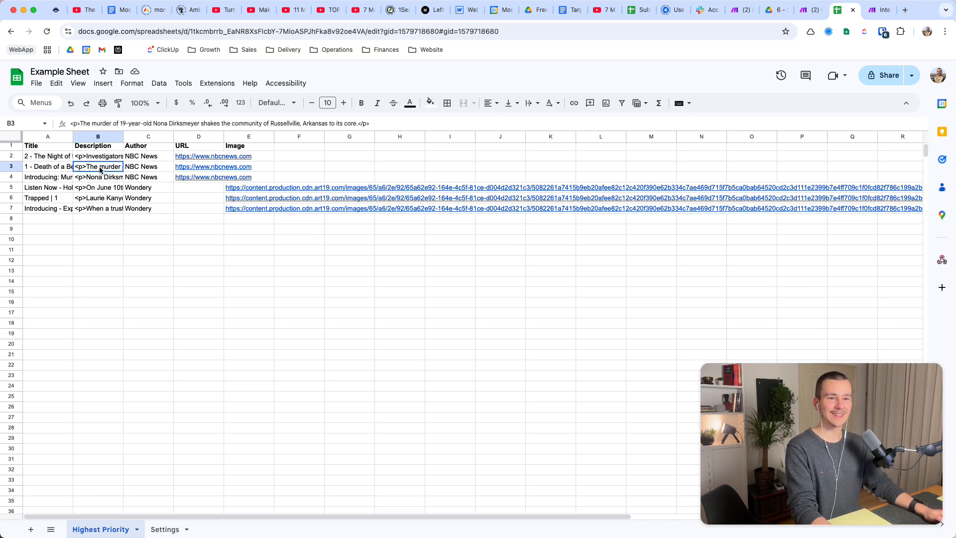
double_click(99, 168)
double_click(97, 158)
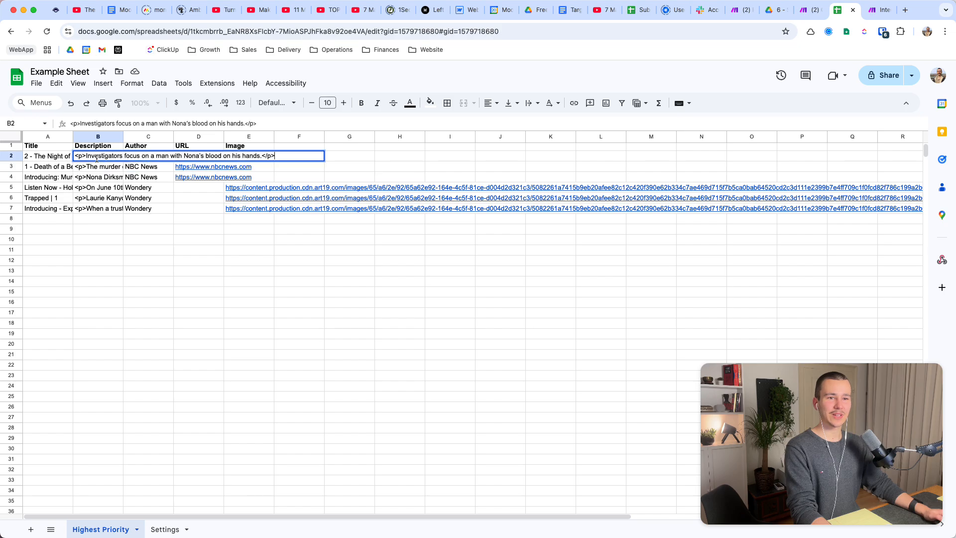
click(99, 166)
double_click(99, 167)
click(96, 179)
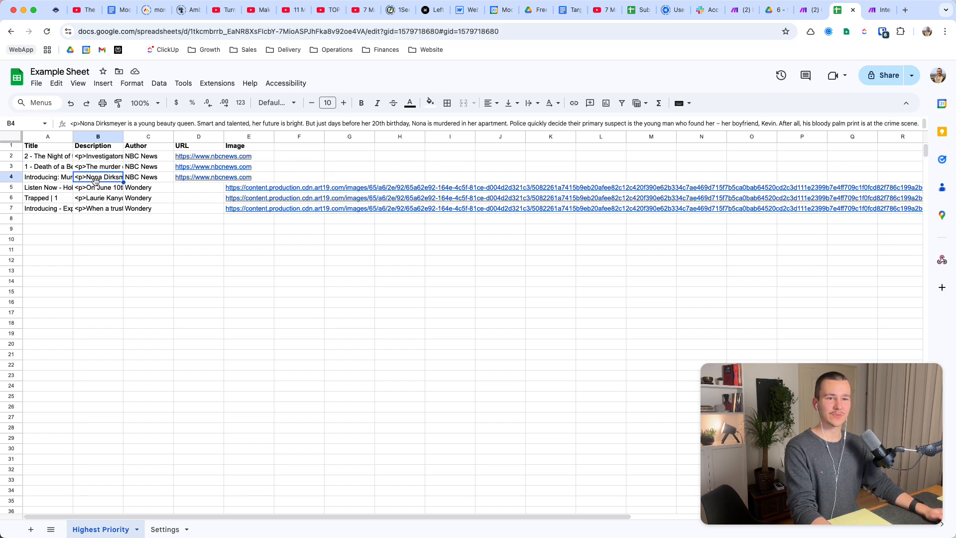
double_click(100, 178)
click(102, 219)
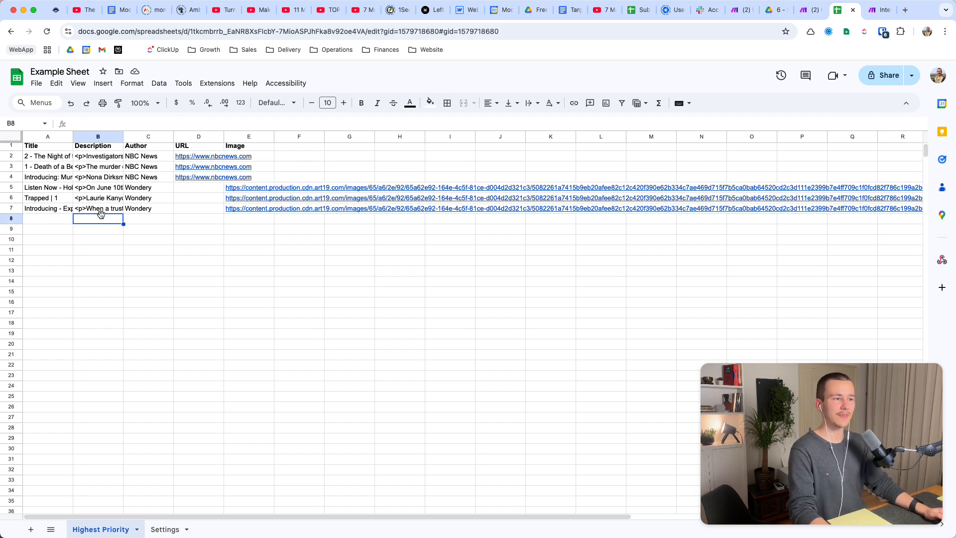
click(97, 208)
double_click(96, 207)
double_click(95, 201)
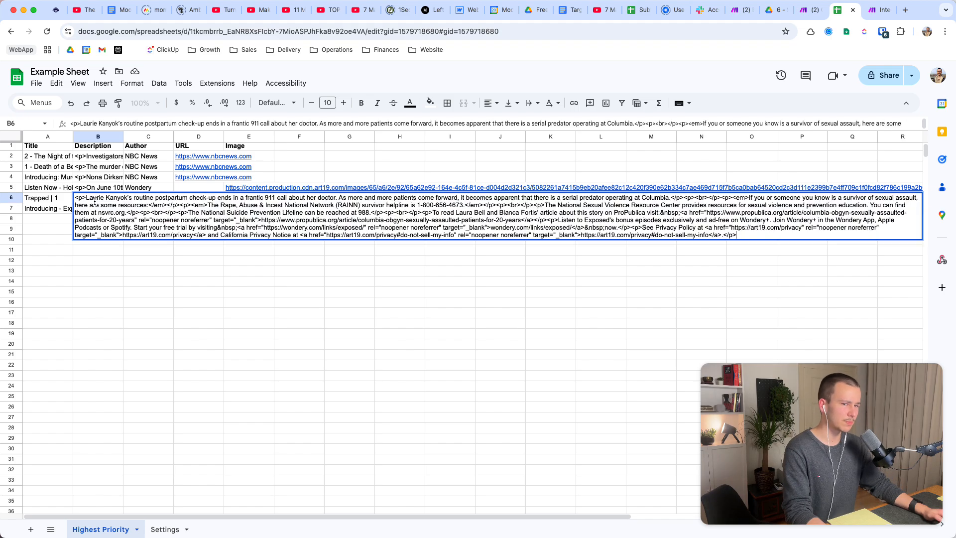
click(95, 188)
double_click(96, 187)
double_click(109, 178)
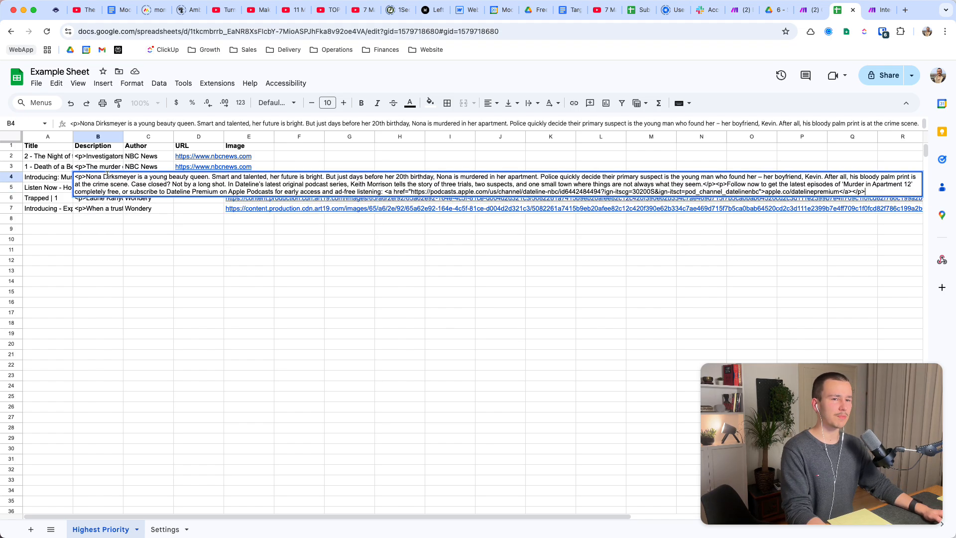
Compare the descriptions in B2 and B3 and preview the item link in D2.
click(93, 167)
double_click(97, 167)
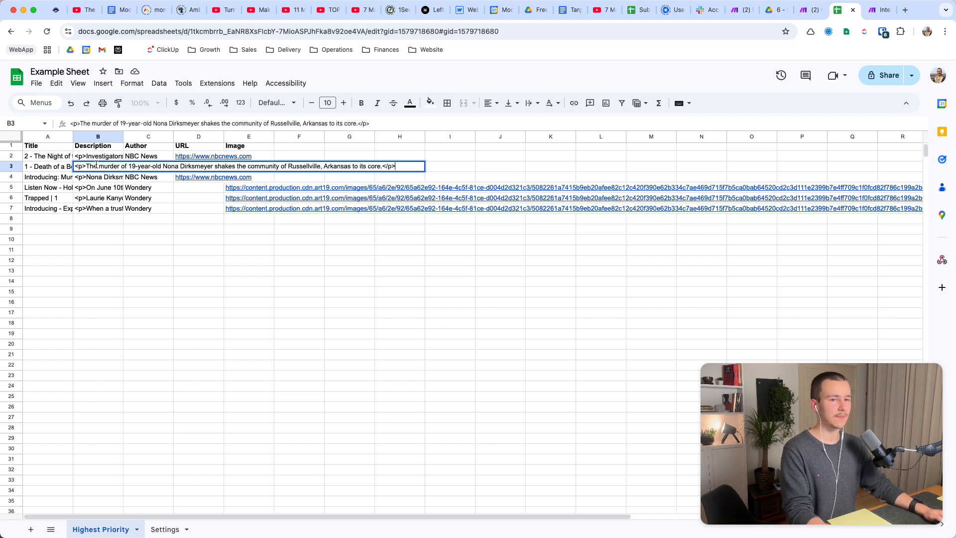
double_click(96, 159)
click(99, 170)
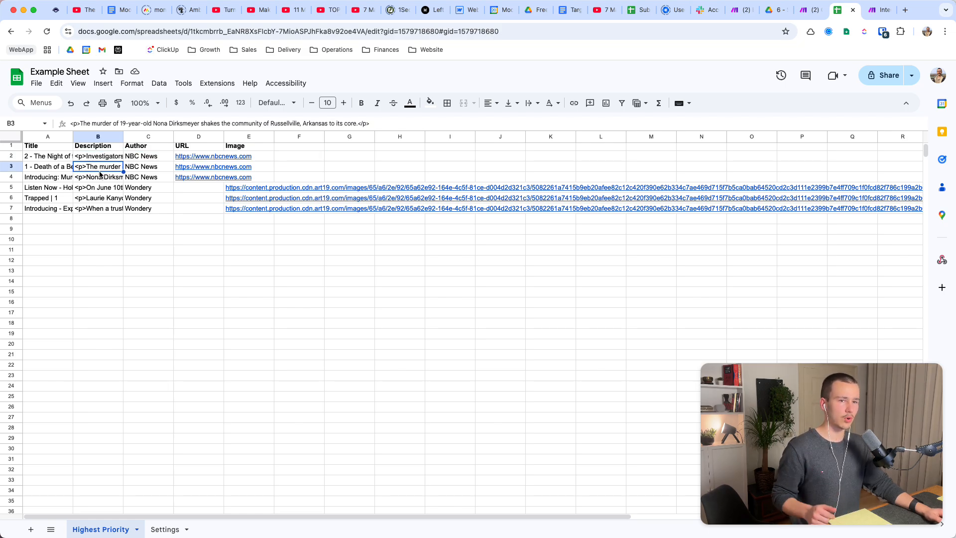
mouse_move(191, 158)
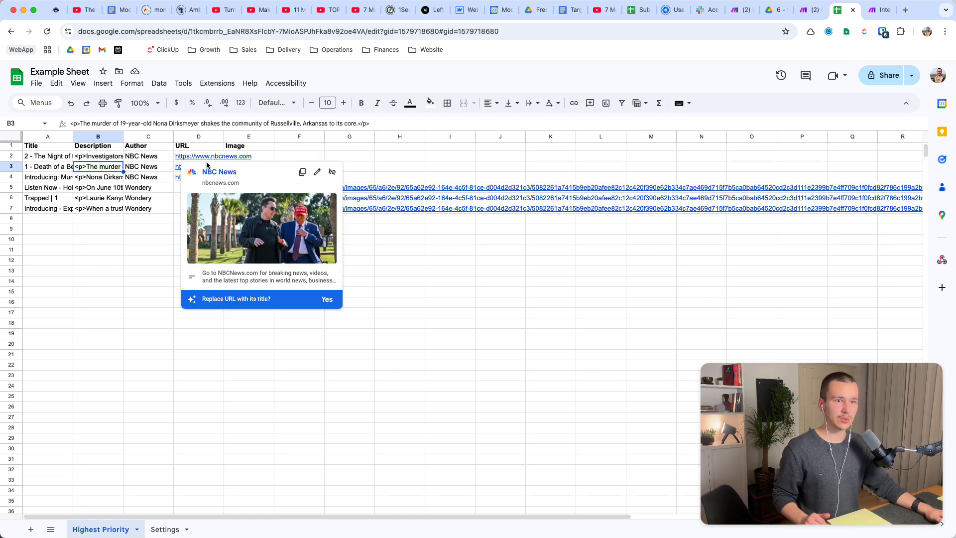
click(155, 271)
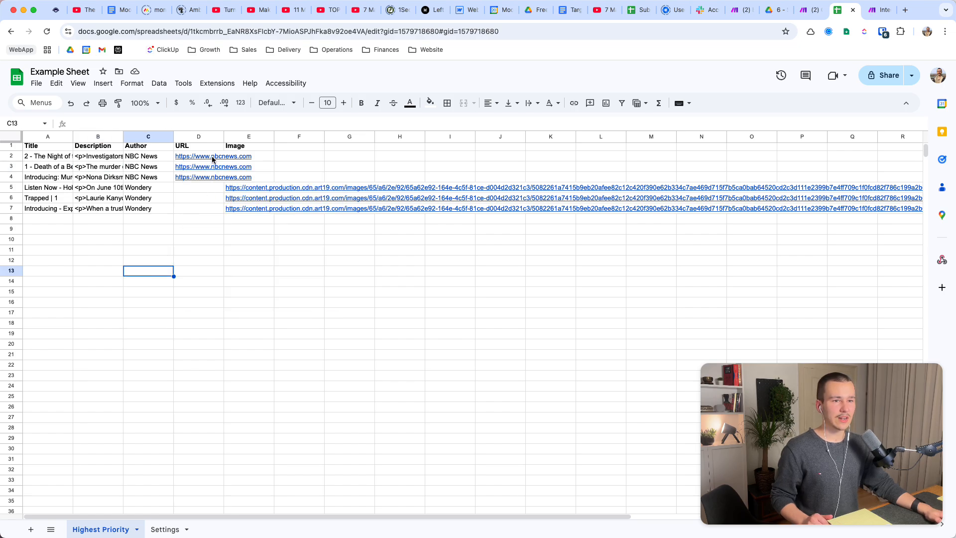
Check the URL column for the items in D2 through D7 and the author in C7.
drag(212, 158, 210, 209)
click(210, 211)
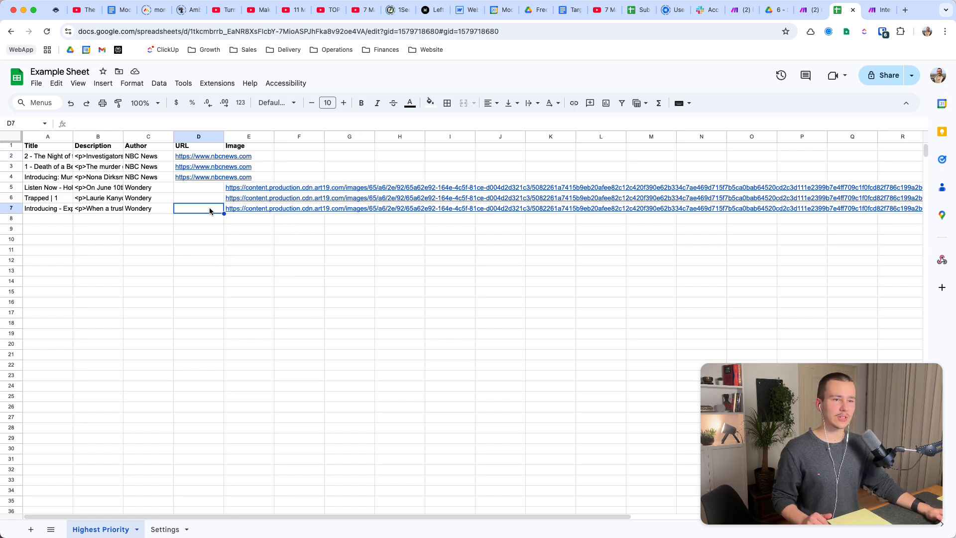
drag(210, 156, 205, 209)
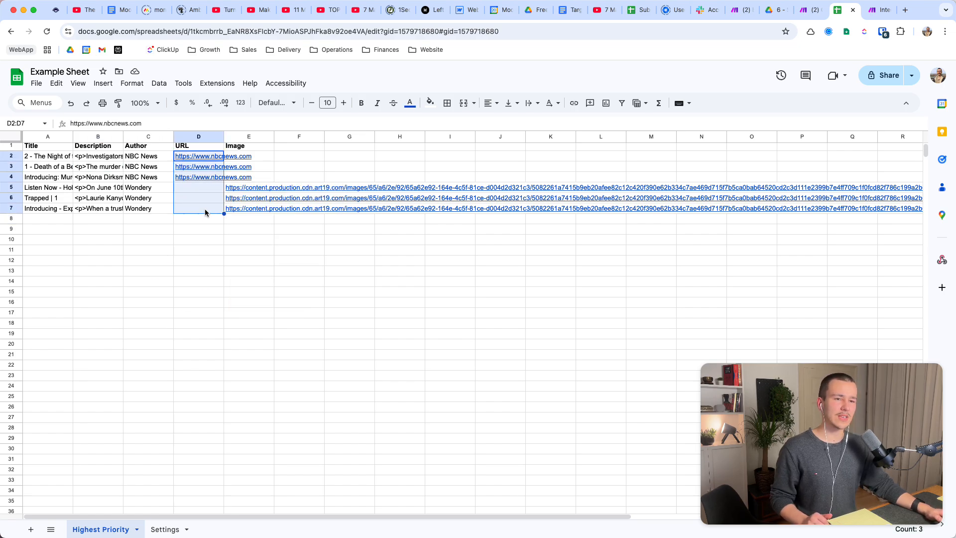
click(148, 208)
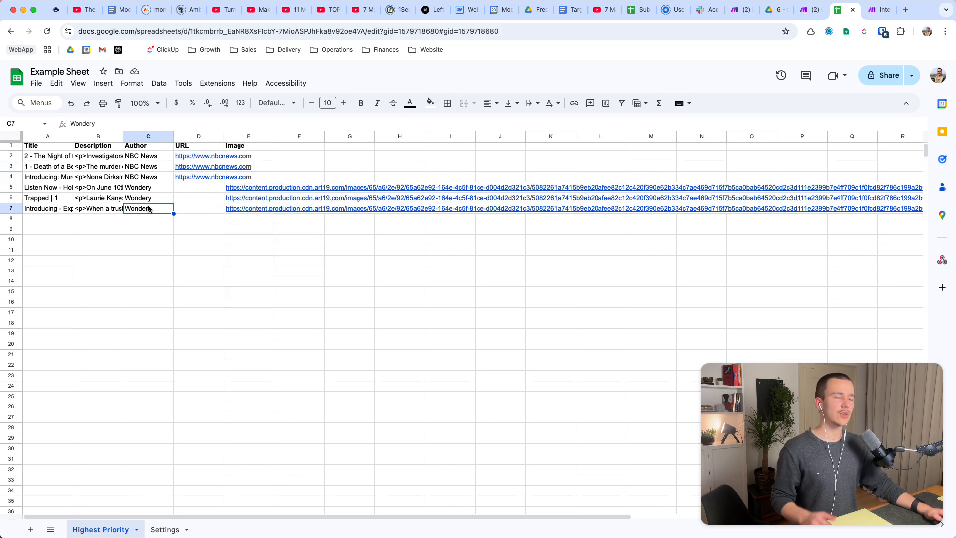
Switch to the Make scenario and examine the input and output bundles of the RSS module's Operation 3.
click(809, 10)
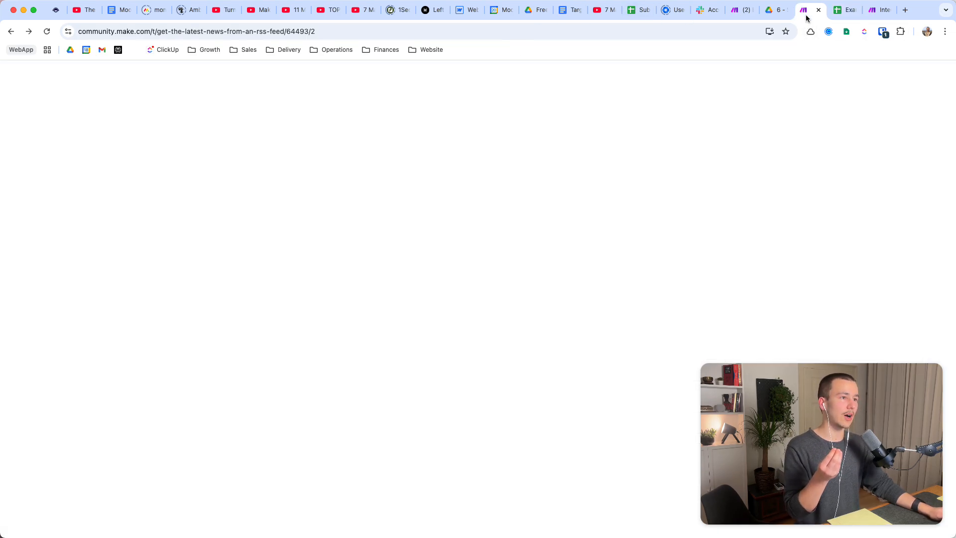
click(879, 10)
scroll(298, 219, left, 5)
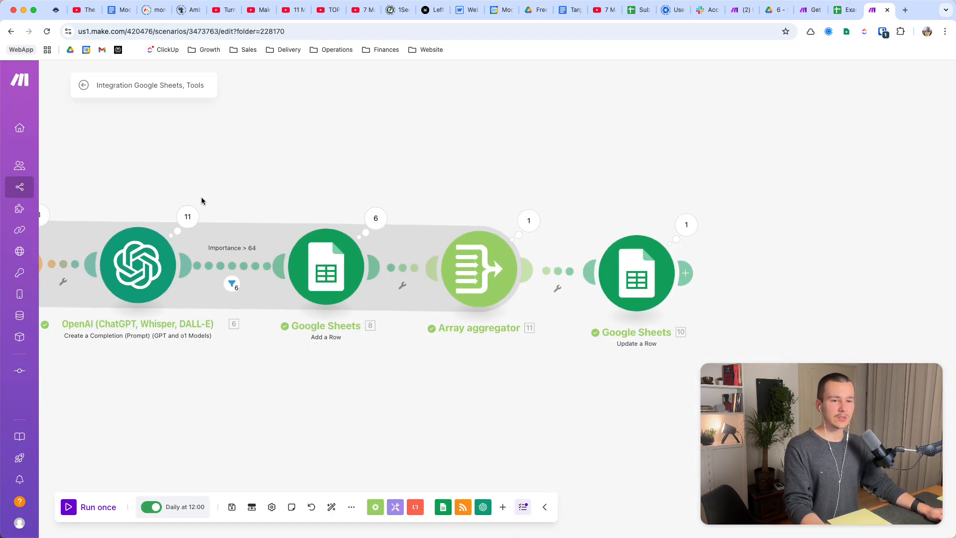
click(243, 216)
click(330, 235)
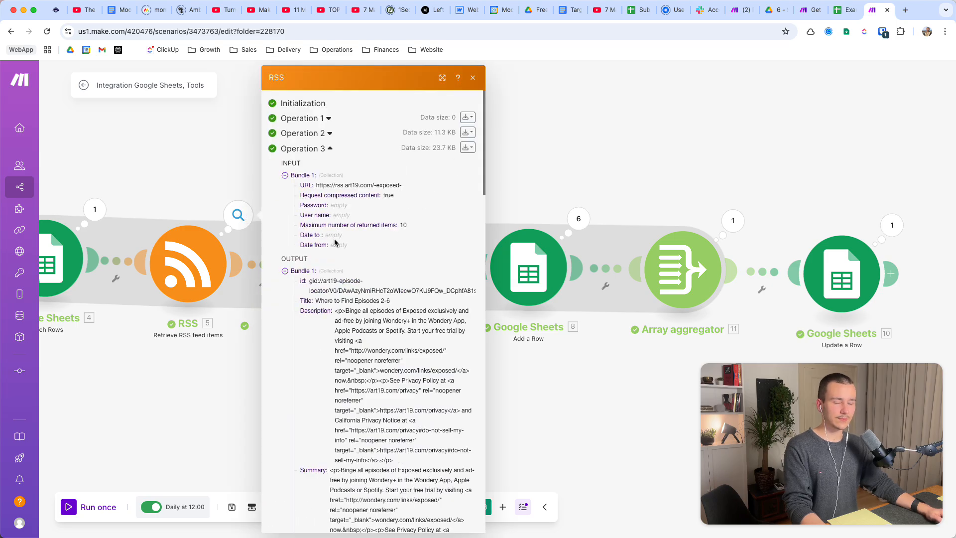
scroll(352, 324, down, 3)
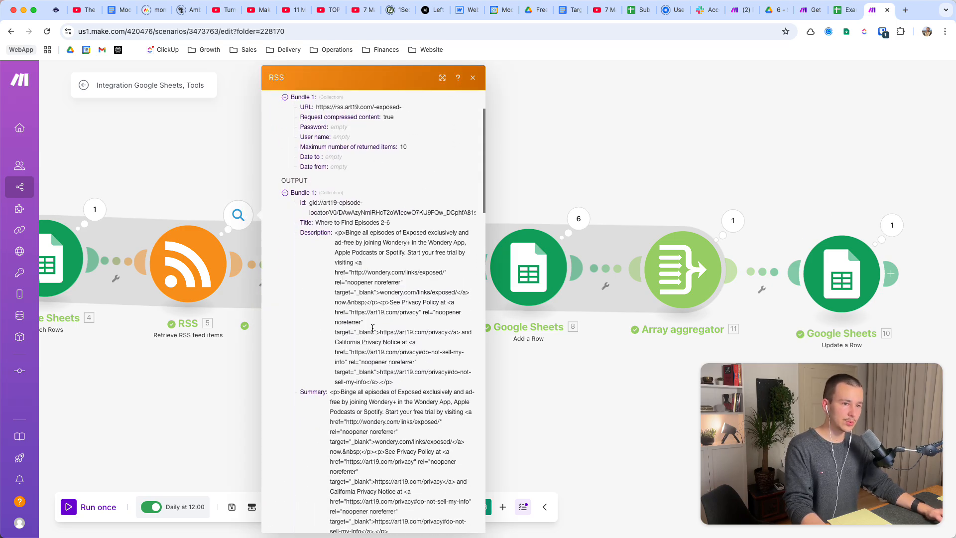
click(575, 142)
Make room after the Importance > 64 filter, insert a module before Add a Row, and choose the OpenAI (ChatGPT, Whisper, DALL-E) app for it.
scroll(597, 170, right, 5)
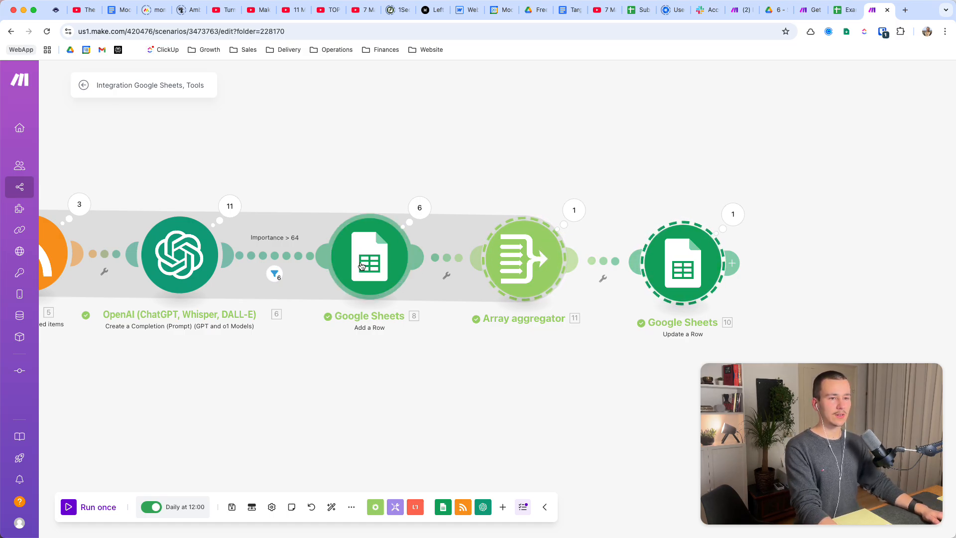
drag(353, 264, 608, 263)
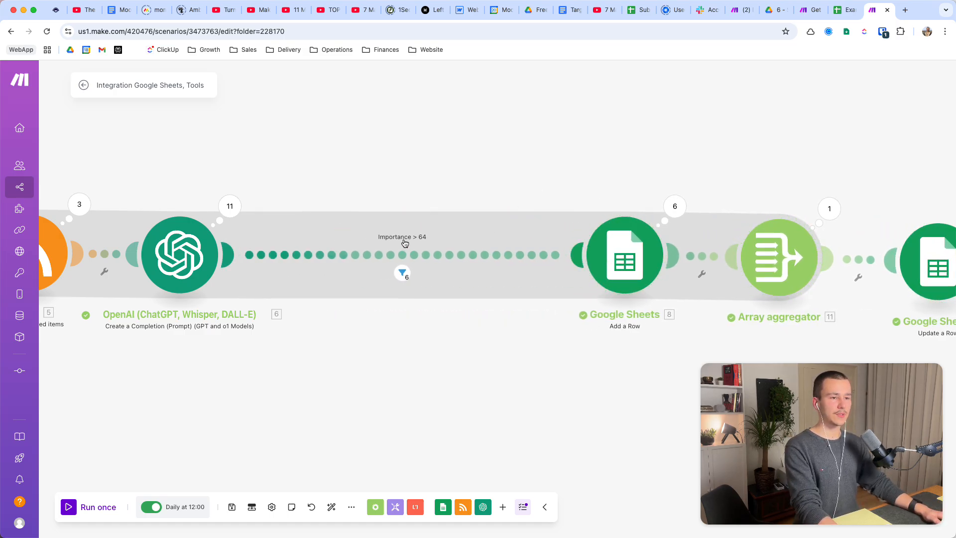
right_click(550, 256)
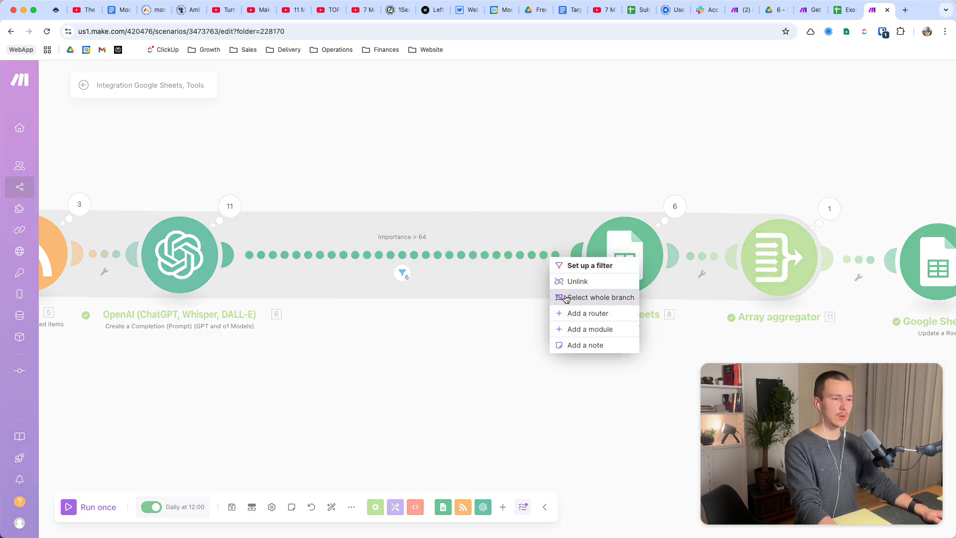
click(594, 329)
text(cha)
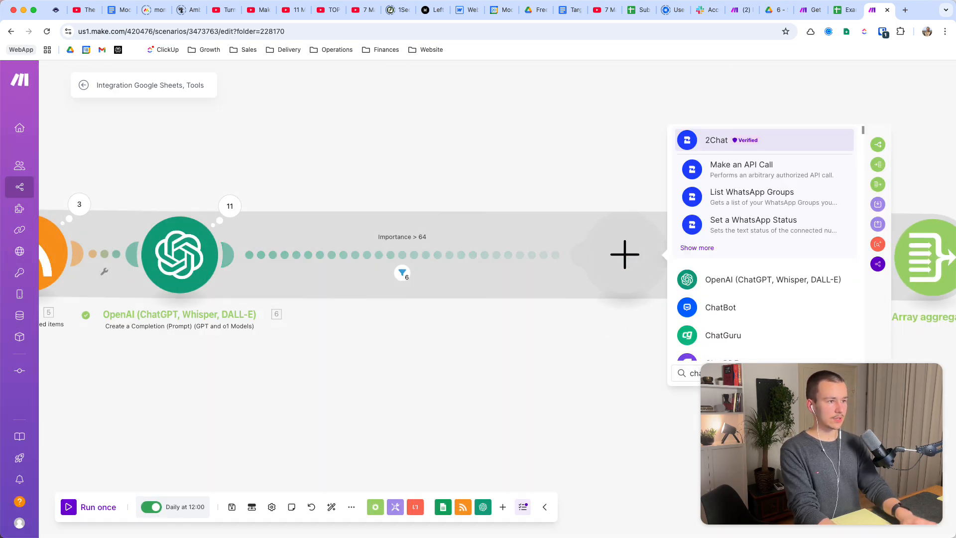
key(Down)
key(Down)
key(Down)
key(Down)
key(Down)
key(Down)
key(Up)
key(Return)
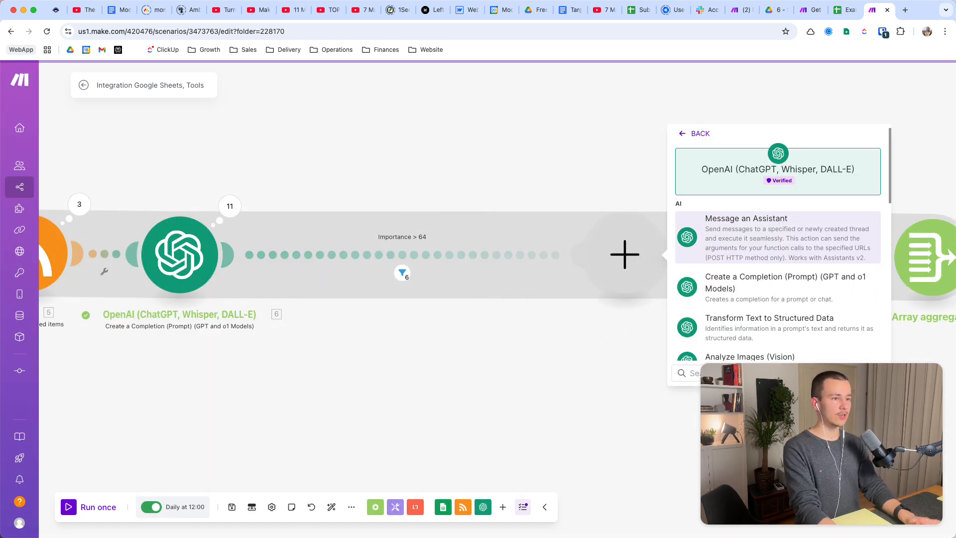
Close the OpenAI action list and delete the empty module placed before Add a Row.
click(590, 409)
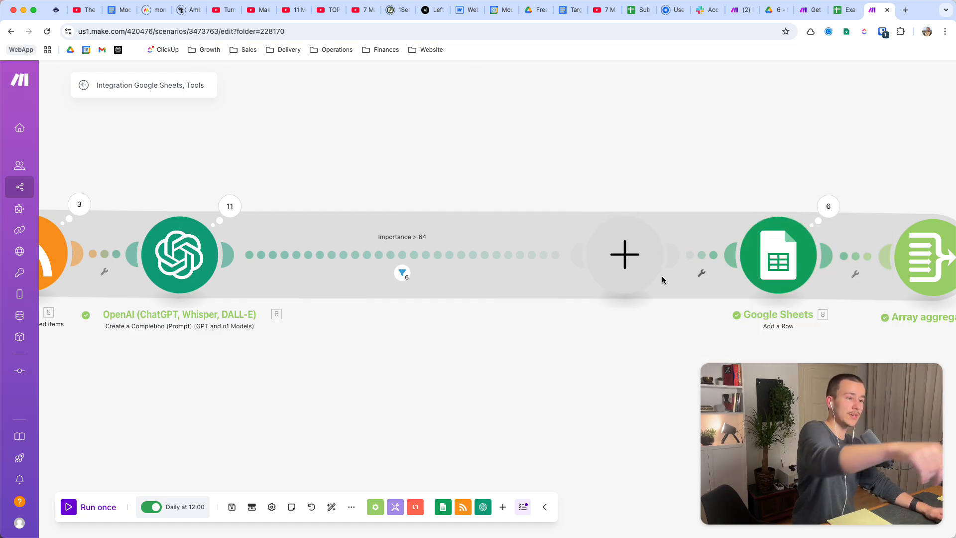
right_click(640, 263)
click(665, 287)
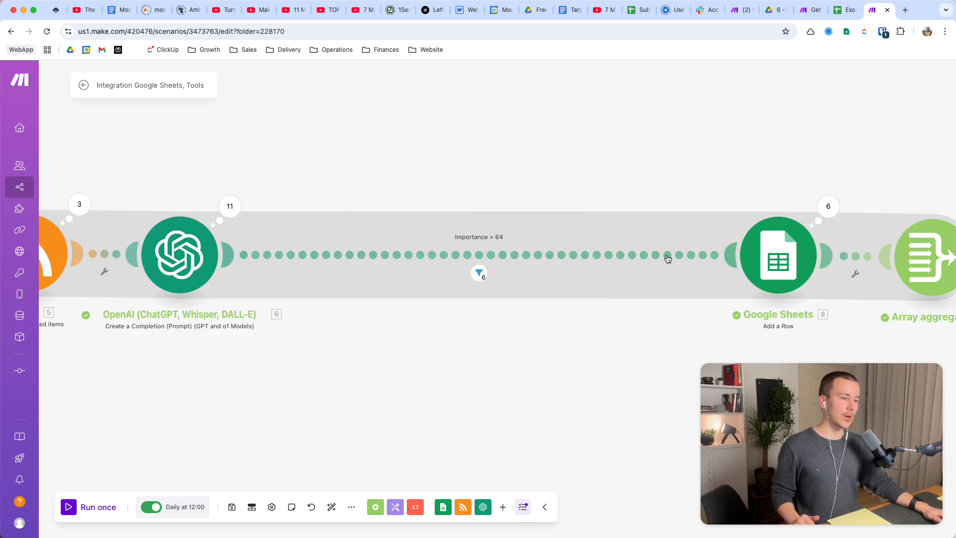
Move the Add a Row, Array aggregator and Update a Row modules together closer to the OpenAI module.
scroll(459, 267, down, 2)
scroll(459, 267, down, 3)
scroll(577, 293, up, 2)
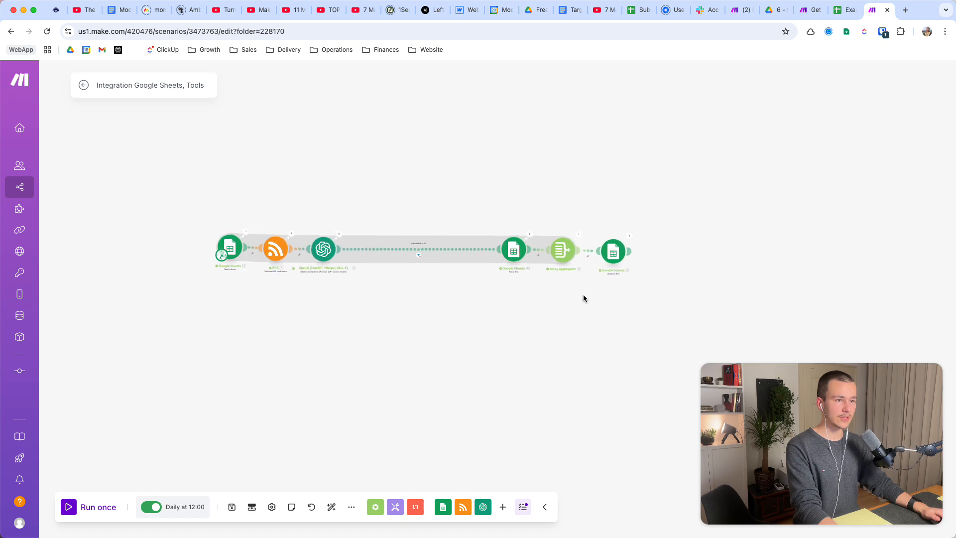
drag(495, 235, 353, 234)
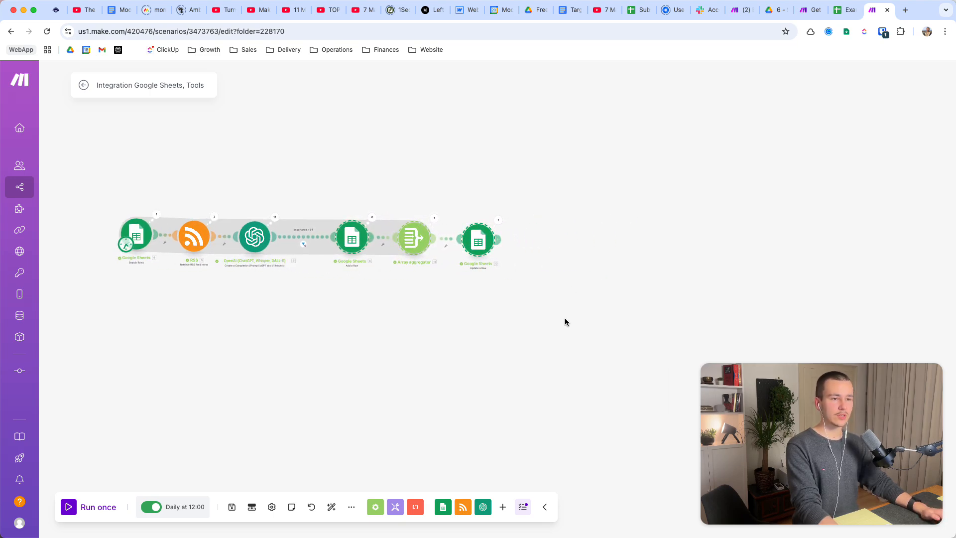
scroll(336, 281, up, 2)
drag(337, 283, 486, 334)
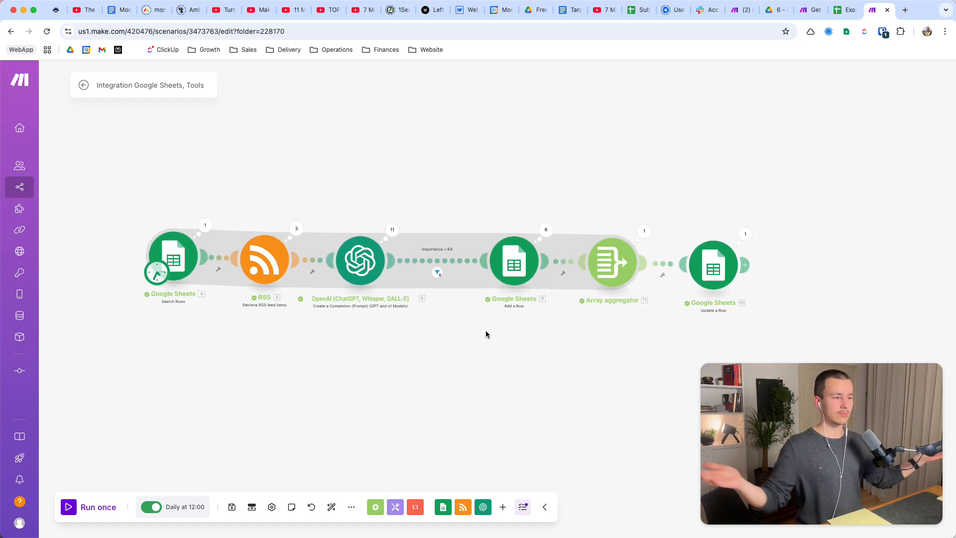